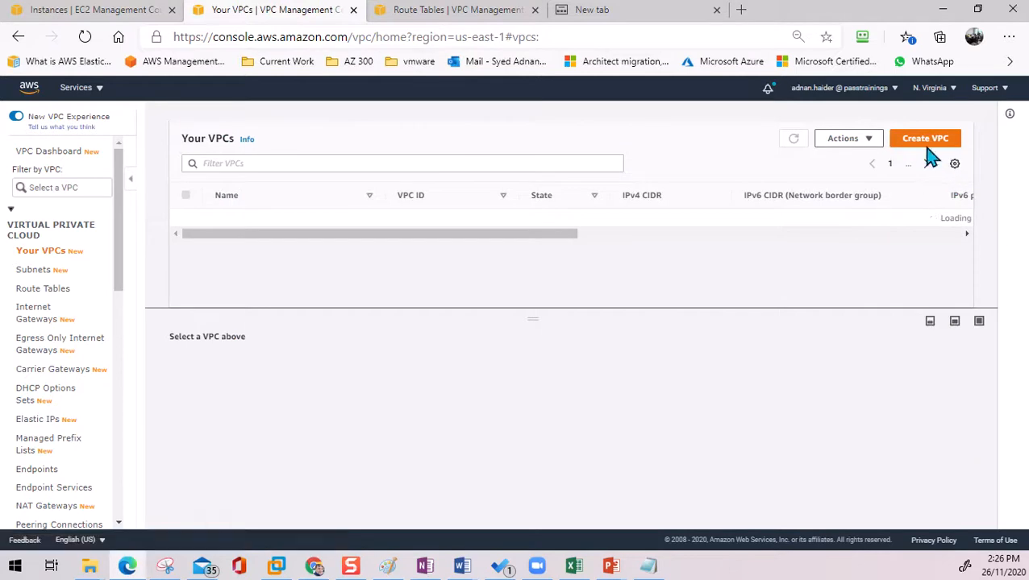
# - Create a VPC named passdemospok01 with the IPv4 CIDR block 15.0.0.0/16
pyautogui.click(926, 142)
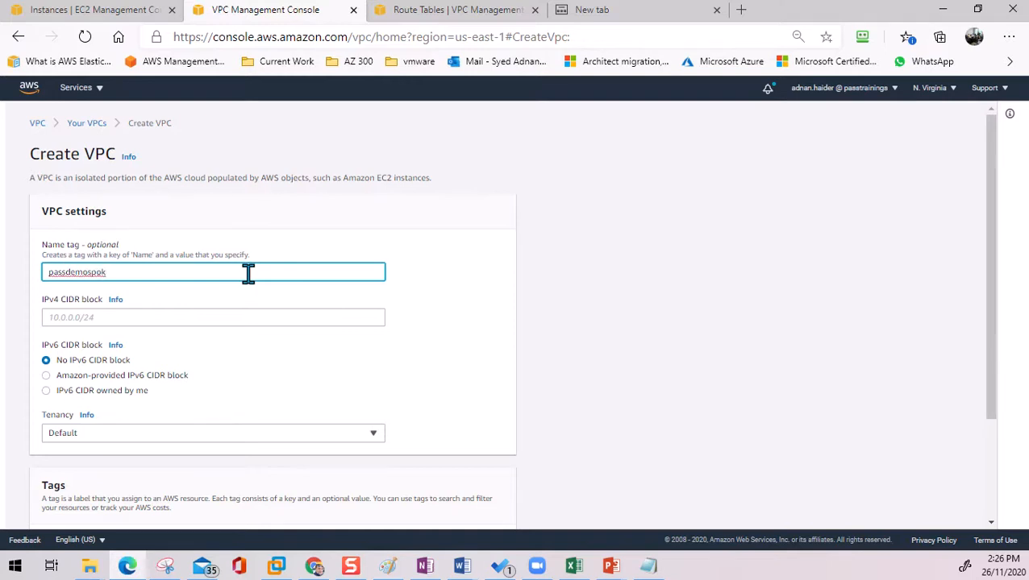
pyautogui.doubleClick(249, 274)
pyautogui.click(252, 313)
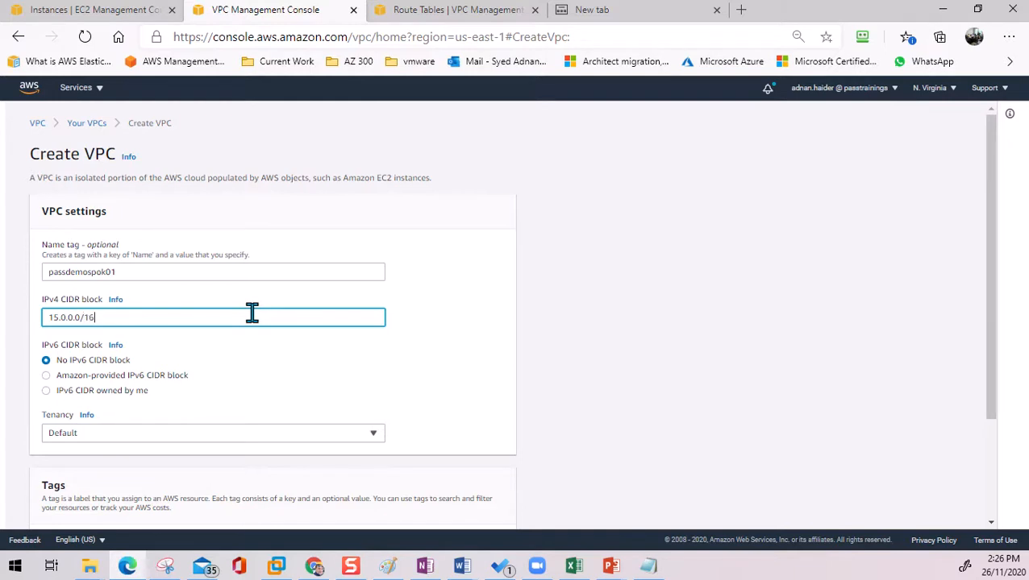
pyautogui.scroll(-3, 321, 368)
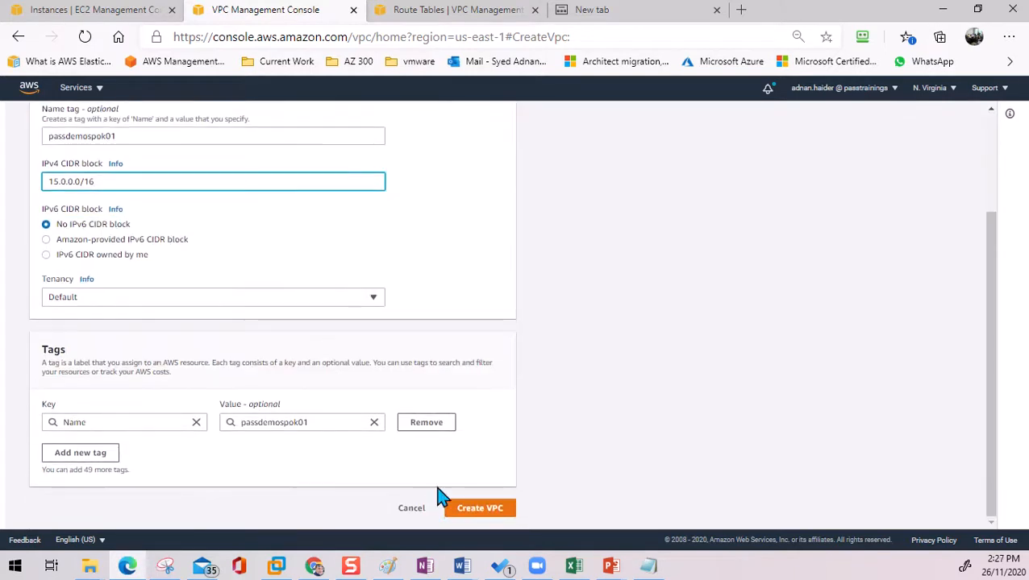
pyautogui.click(472, 508)
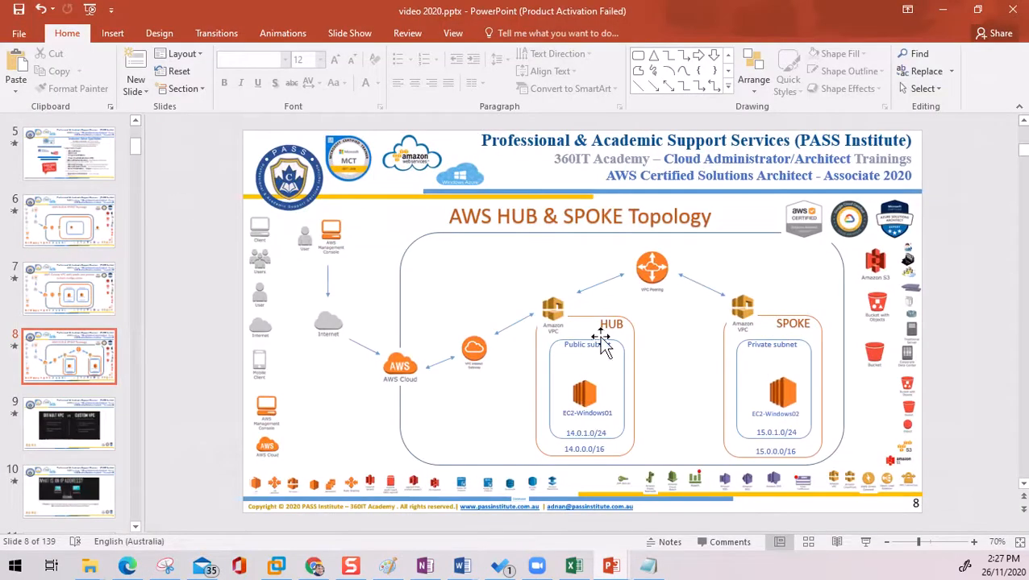
# - Examine the HUB and SPOKE VPC boxes on the AWS HUB & SPOKE Topology slide, and return to the AWS console
pyautogui.click(532, 362)
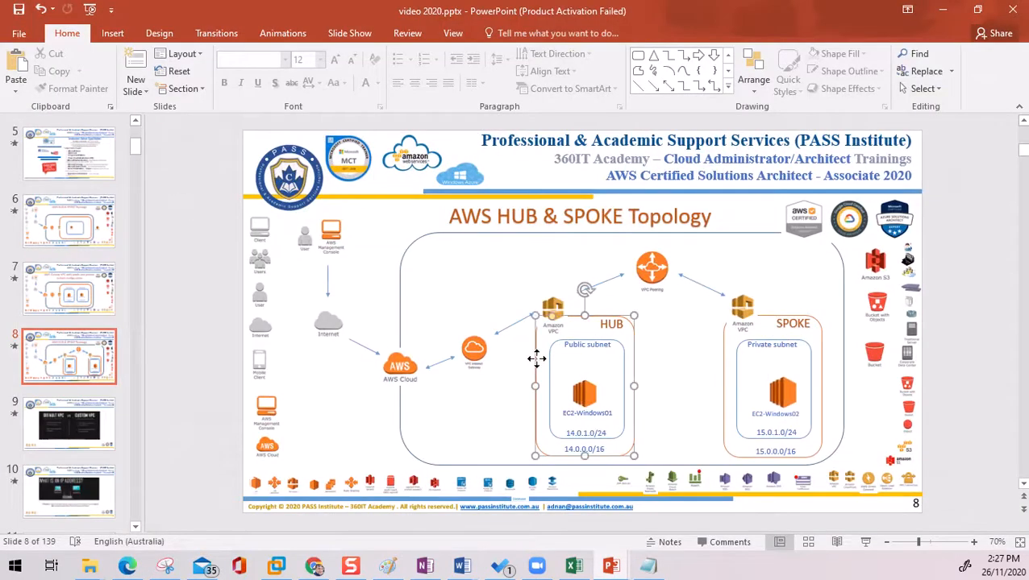
pyautogui.click(726, 381)
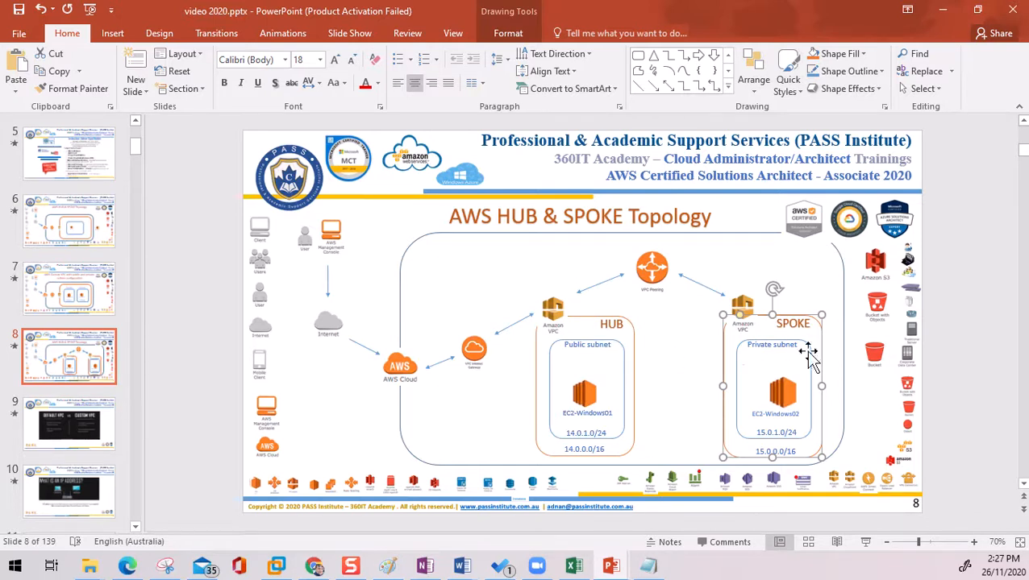
pyautogui.click(943, 11)
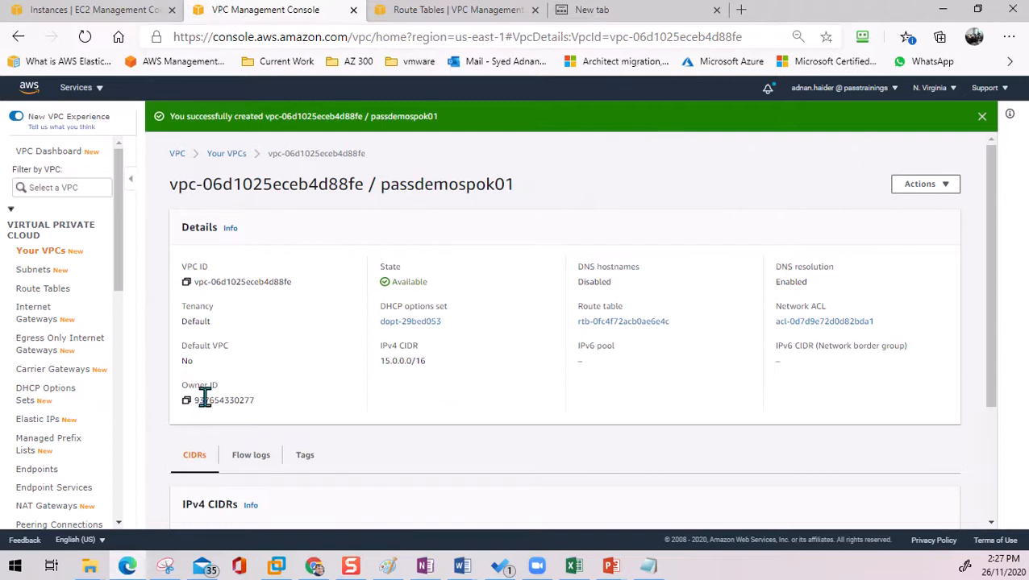
# - Start a new subnet in the passdemohub01 VPC, name it passdemopublicsubnet01 and copy the name
pyautogui.click(46, 271)
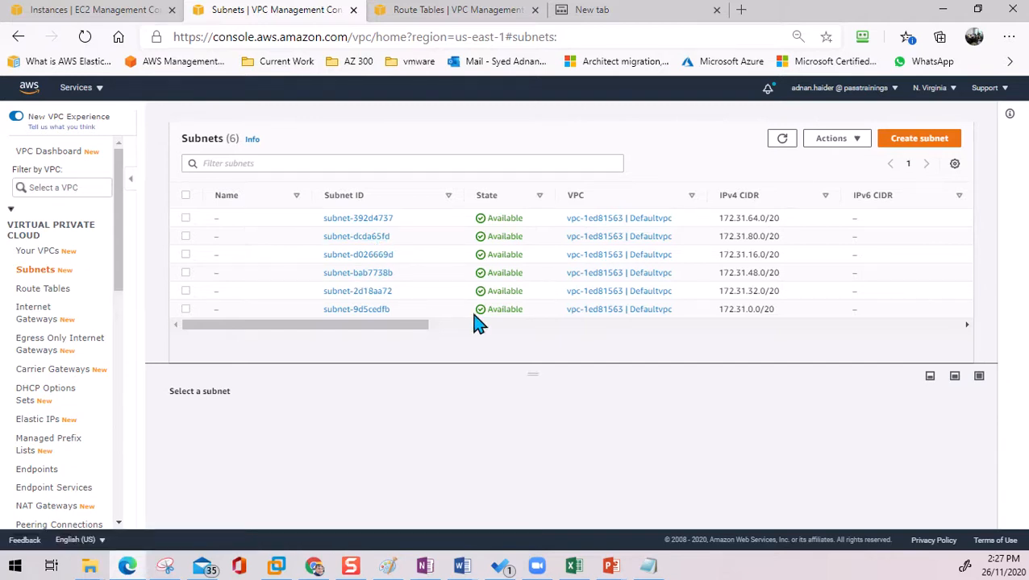
pyautogui.click(923, 147)
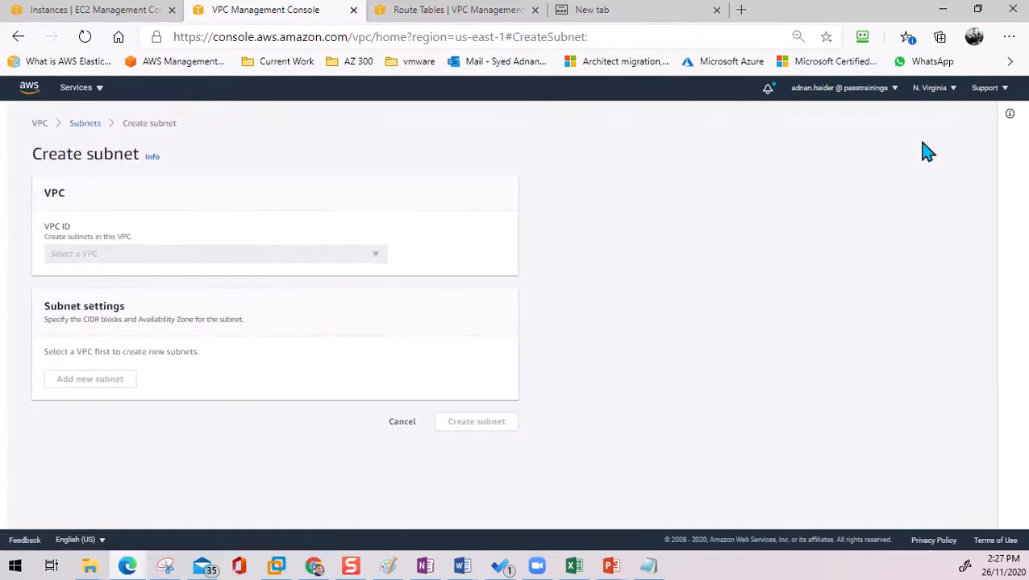
pyautogui.click(217, 256)
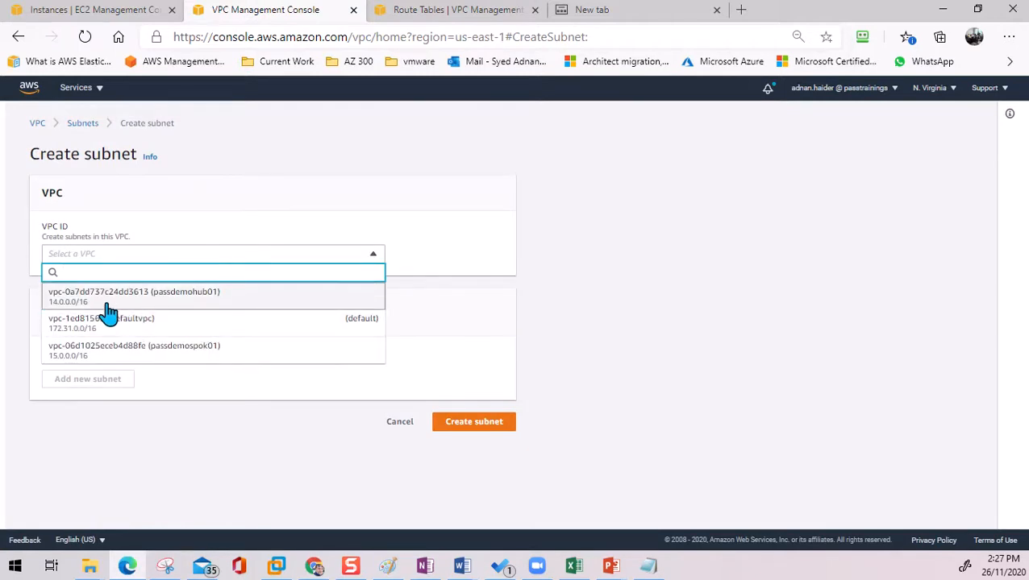
pyautogui.click(194, 300)
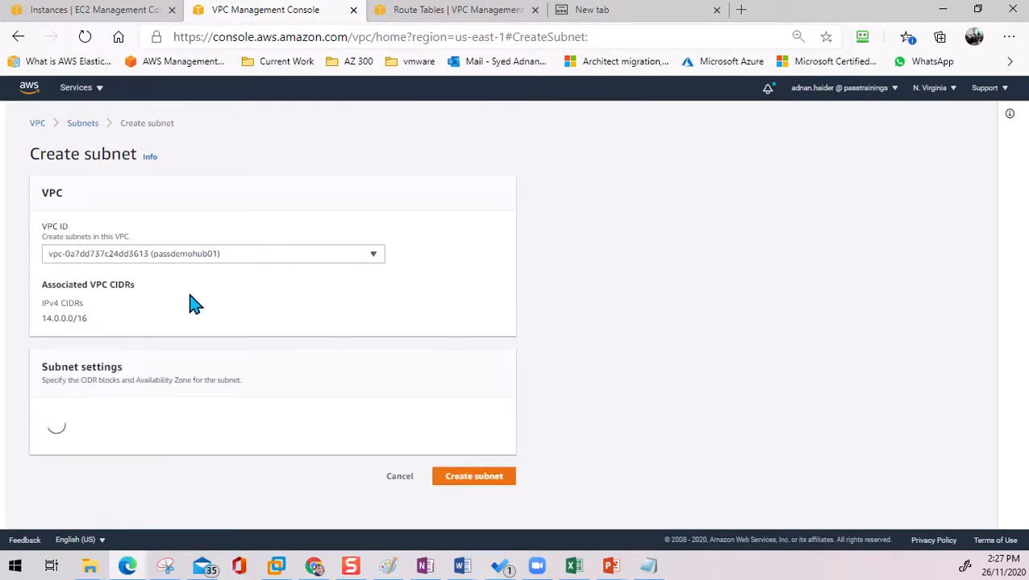
pyautogui.click(187, 462)
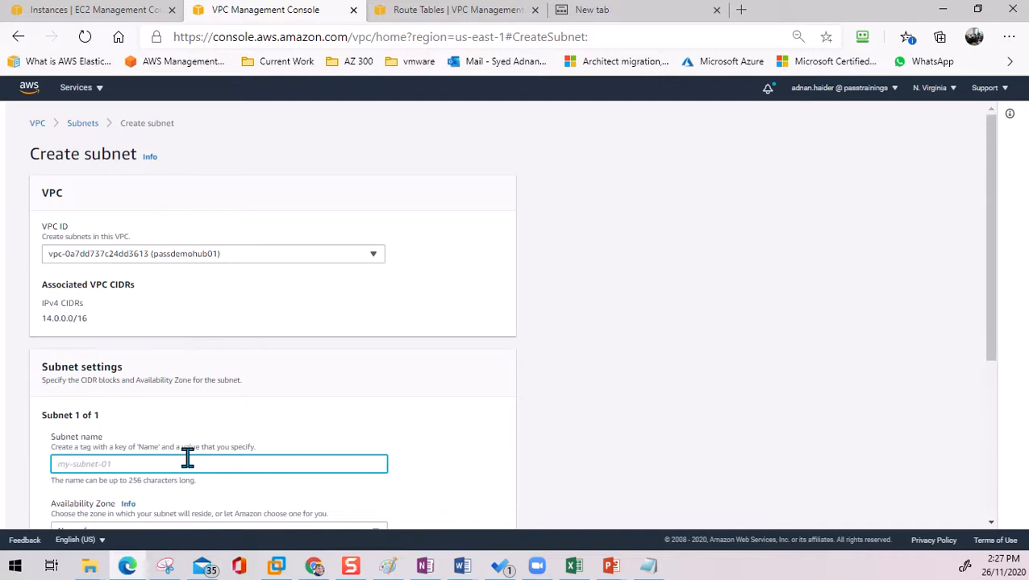
pyautogui.write('passdemopublicsubnet01')
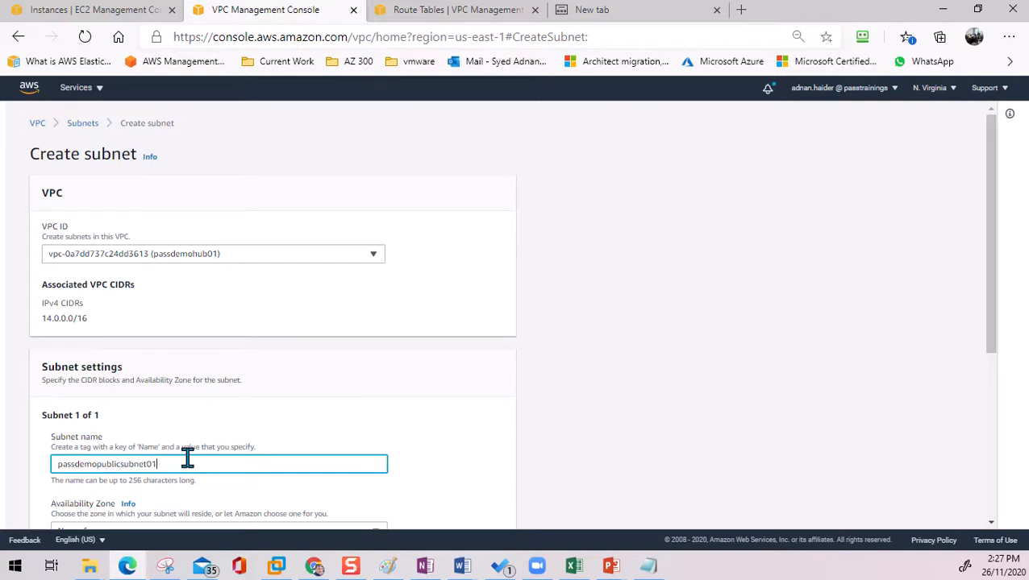
pyautogui.hotkey('ctrl', 'a')
pyautogui.hotkey('ctrl', 'c')
# - Set the public subnet's IPv4 CIDR block to 14.0.1.0/24 and create the subnet
pyautogui.scroll(-3, 189, 458)
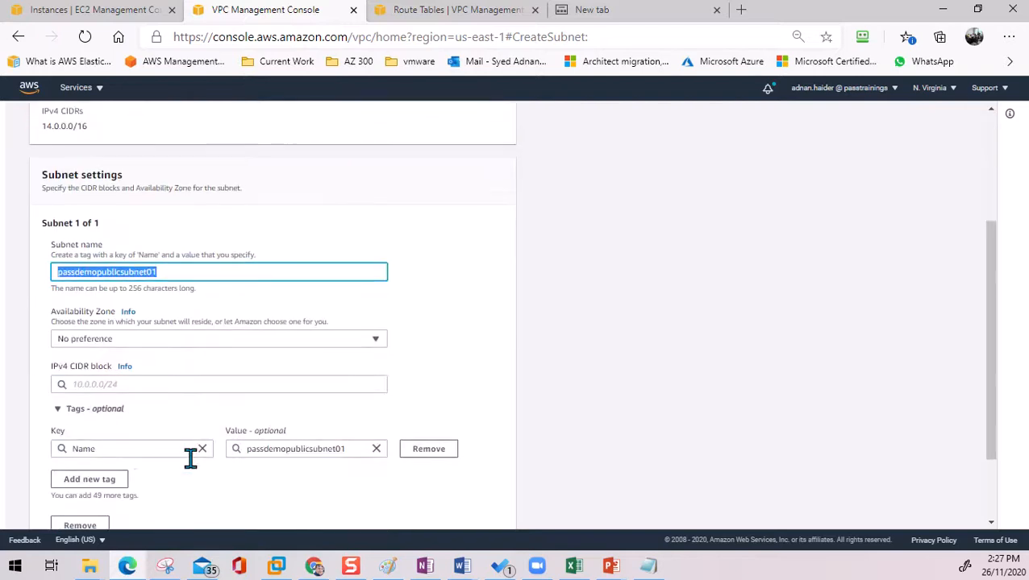
pyautogui.click(204, 386)
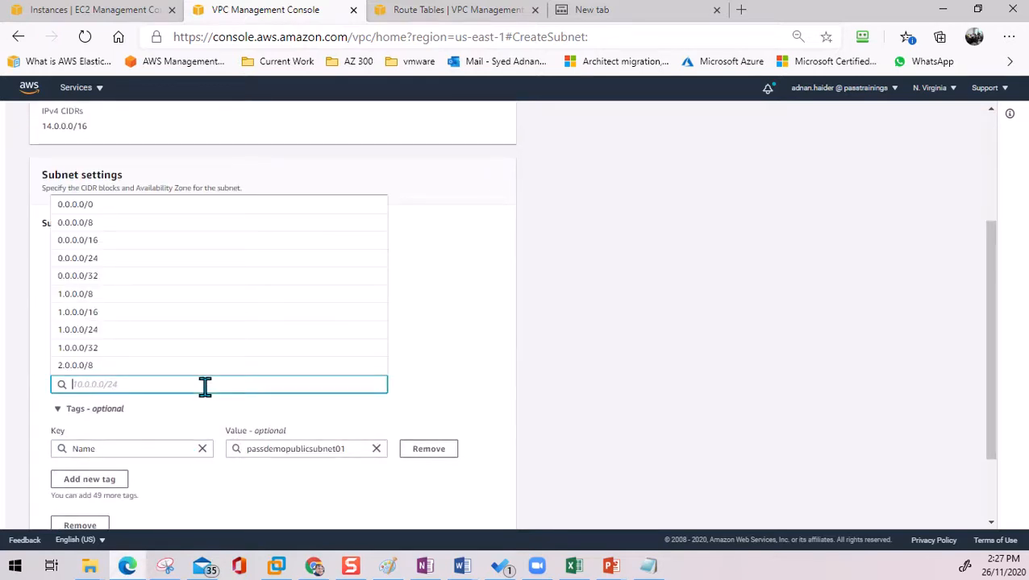
pyautogui.write('14')
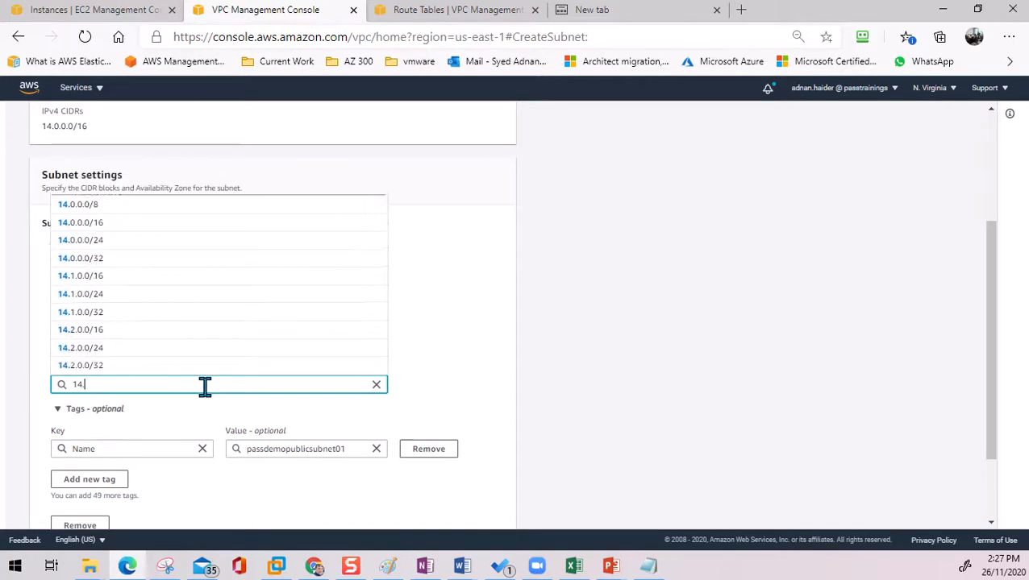
pyautogui.write('.0.1.0')
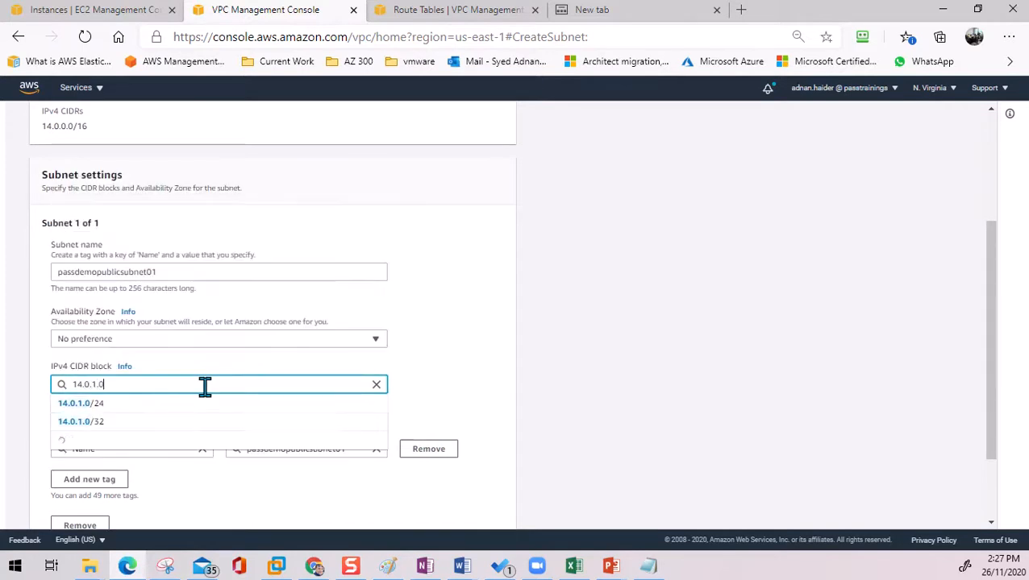
pyautogui.write('/24')
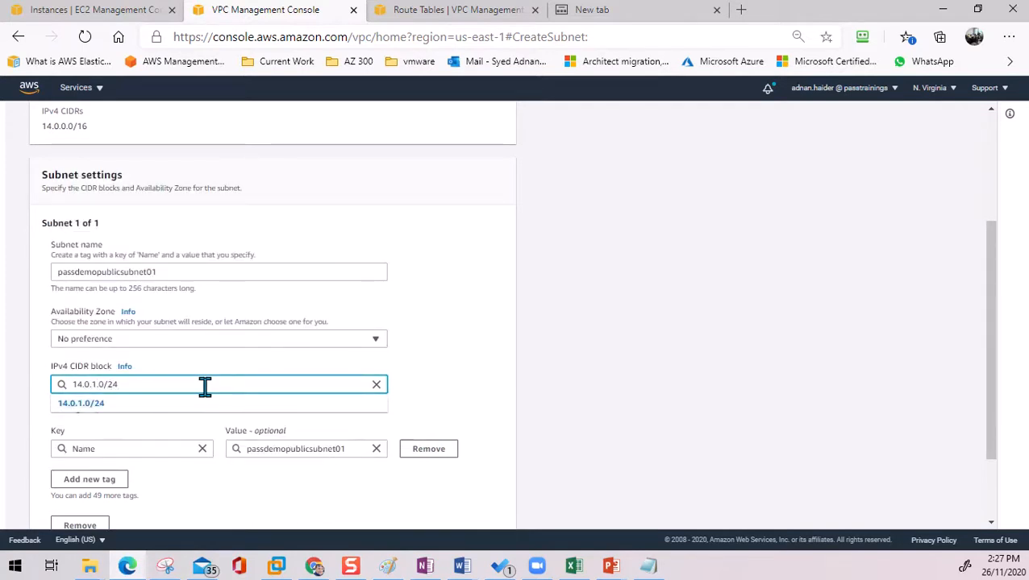
pyautogui.click(437, 386)
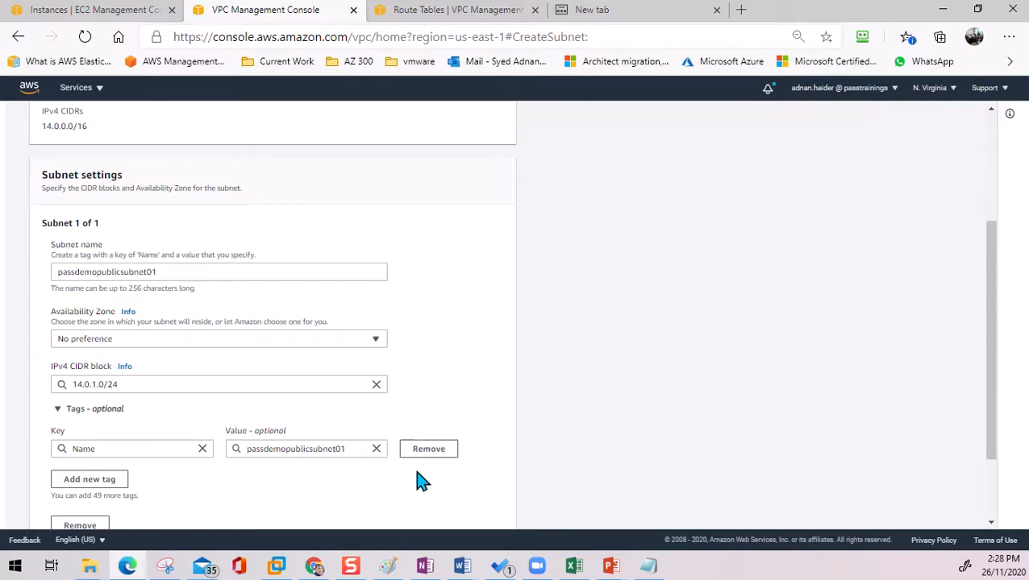
pyautogui.scroll(-3, 411, 482)
pyautogui.click(484, 512)
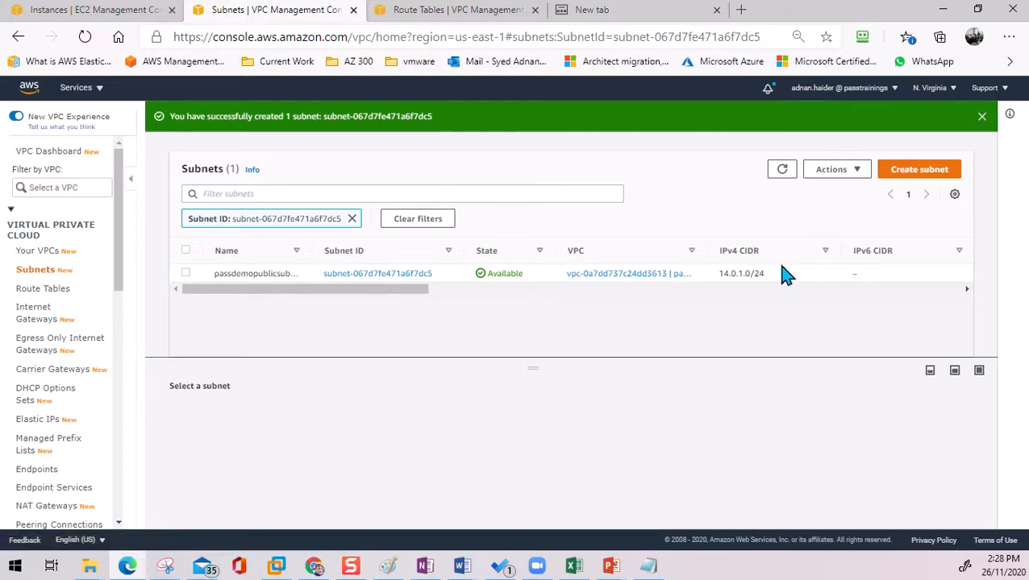
# - Start another subnet in the passdemospok01 VPC and name it passdemoprivatesubnet01, reusing the copied name
pyautogui.click(921, 171)
pyautogui.click(206, 256)
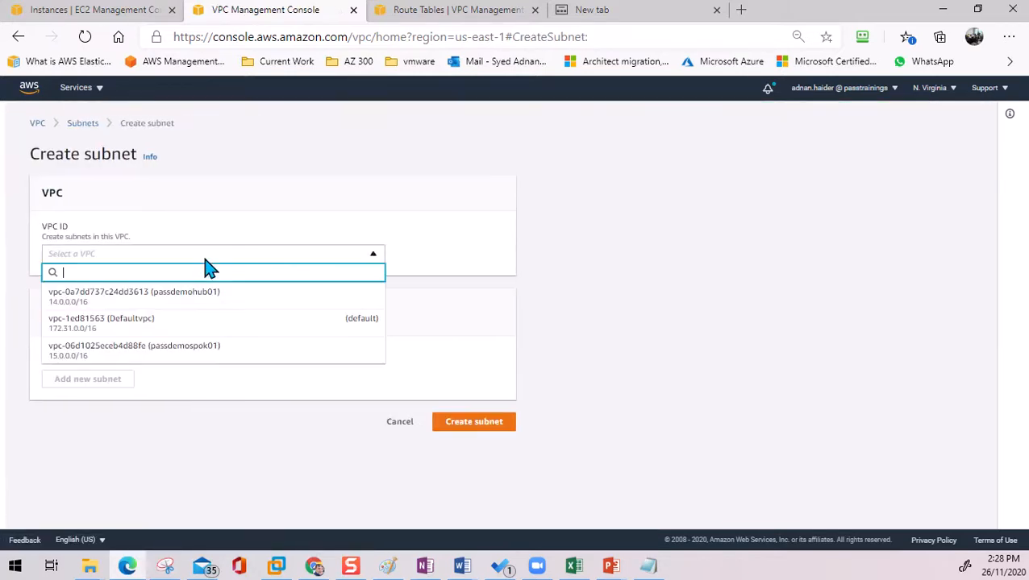
pyautogui.click(202, 351)
pyautogui.click(129, 463)
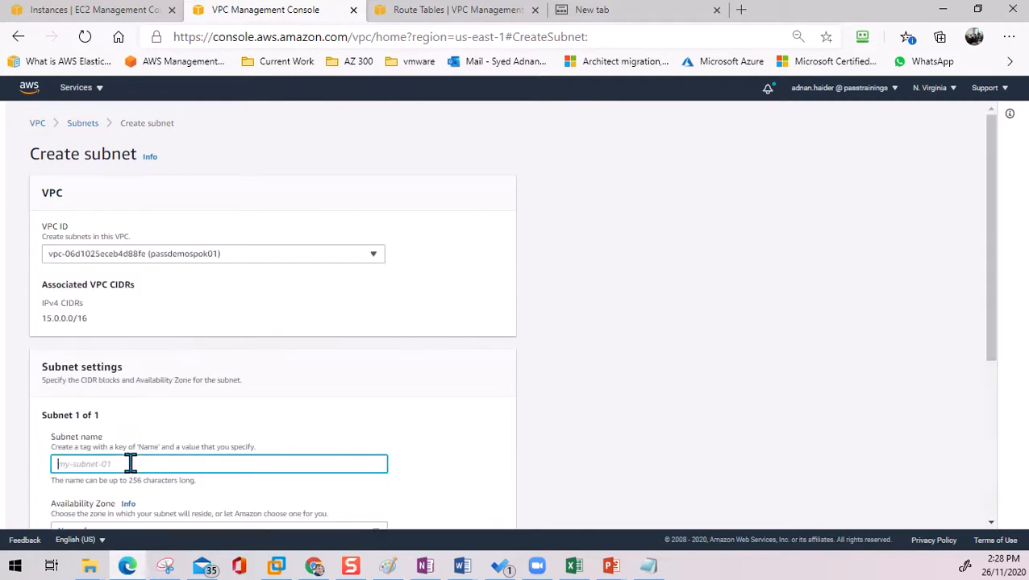
pyautogui.hotkey('ctrl', 'v')
# - Enter 15.0.1.0/16 as the private subnet's IPv4 CIDR block and create the subnet
pyautogui.scroll(-3, 156, 462)
pyautogui.click(160, 320)
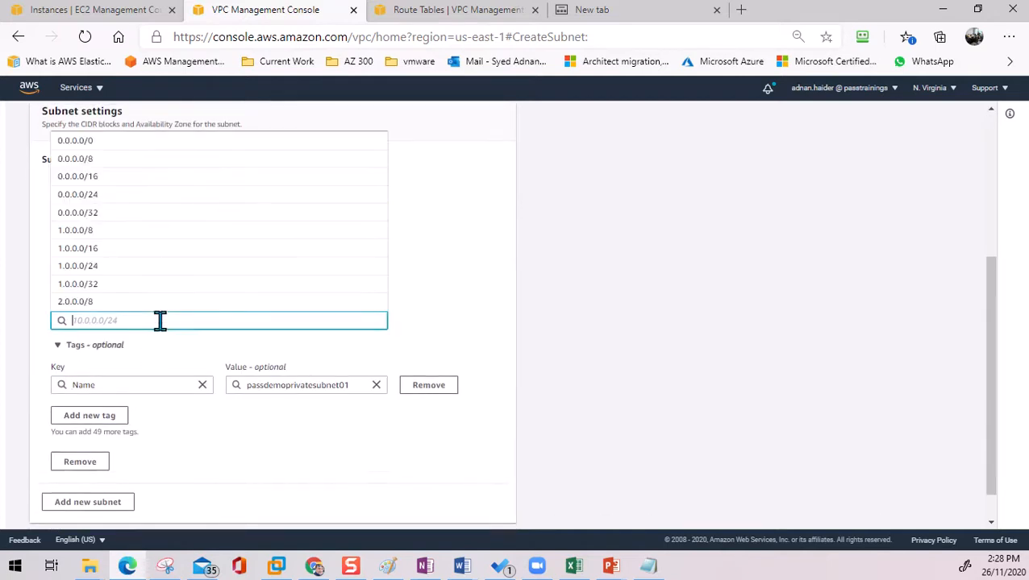
pyautogui.write('15.0.1')
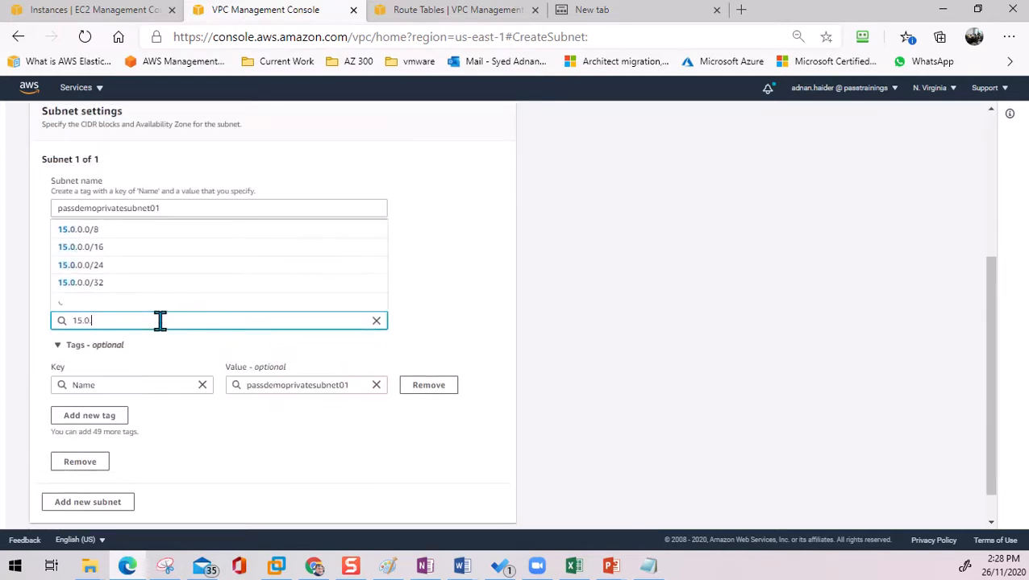
pyautogui.write('.0')
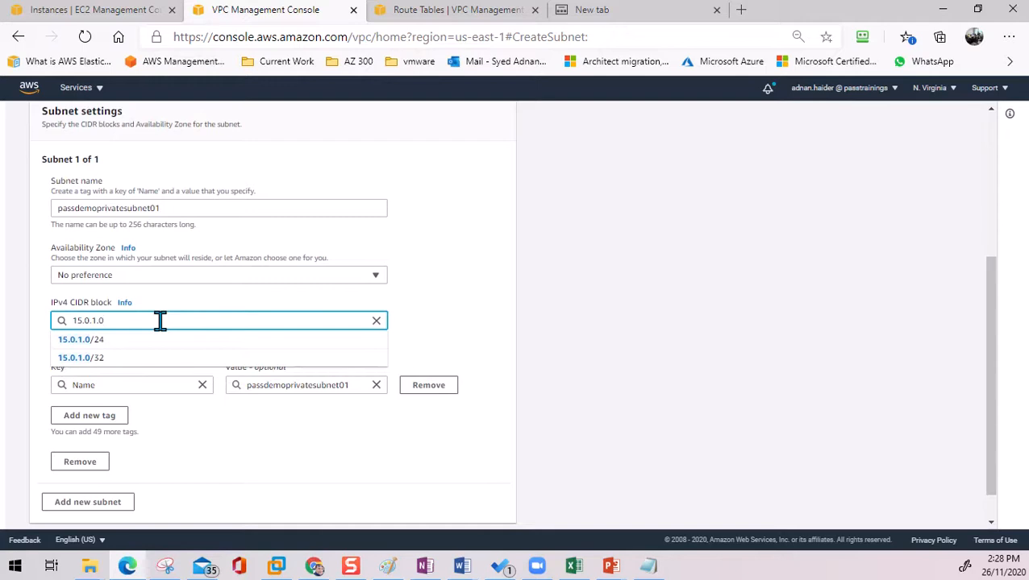
pyautogui.write('/16')
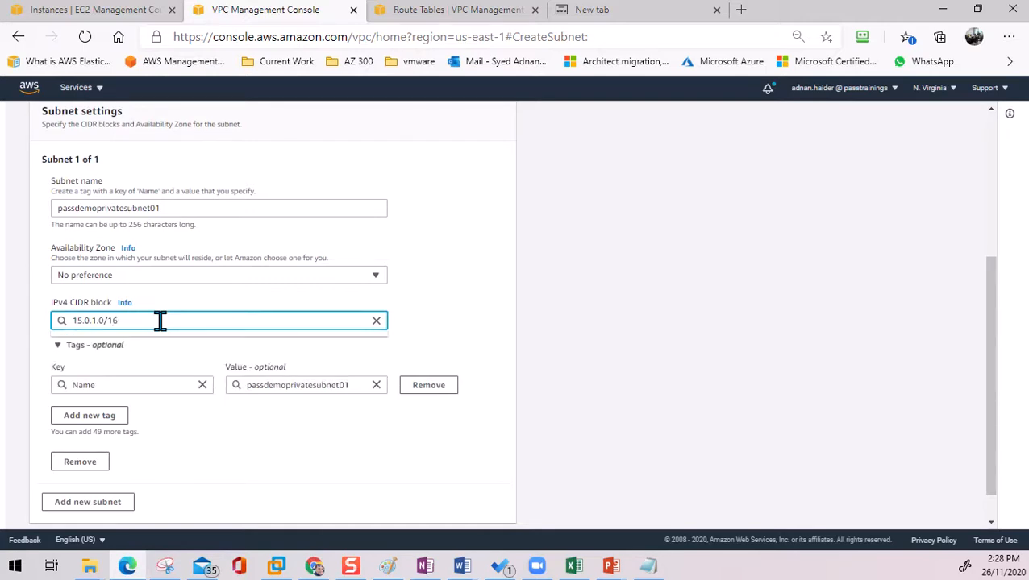
pyautogui.click(304, 459)
pyautogui.scroll(-1, 443, 504)
pyautogui.click(471, 520)
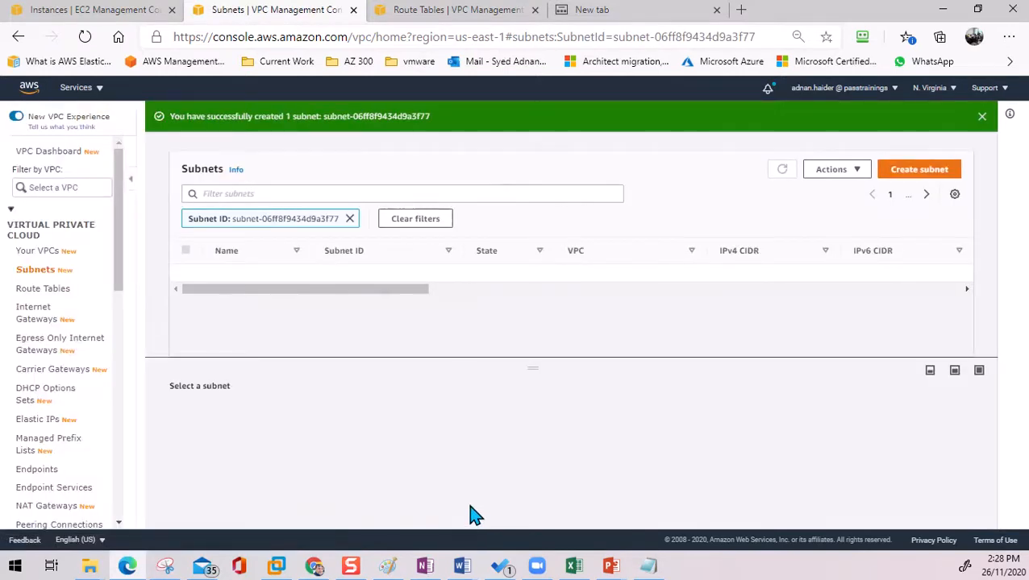
# - Switch to the video 2020.pptx presentation in PowerPoint and review the hub and spoke subnets and EC2 instances in the topology diagram
pyautogui.click(611, 567)
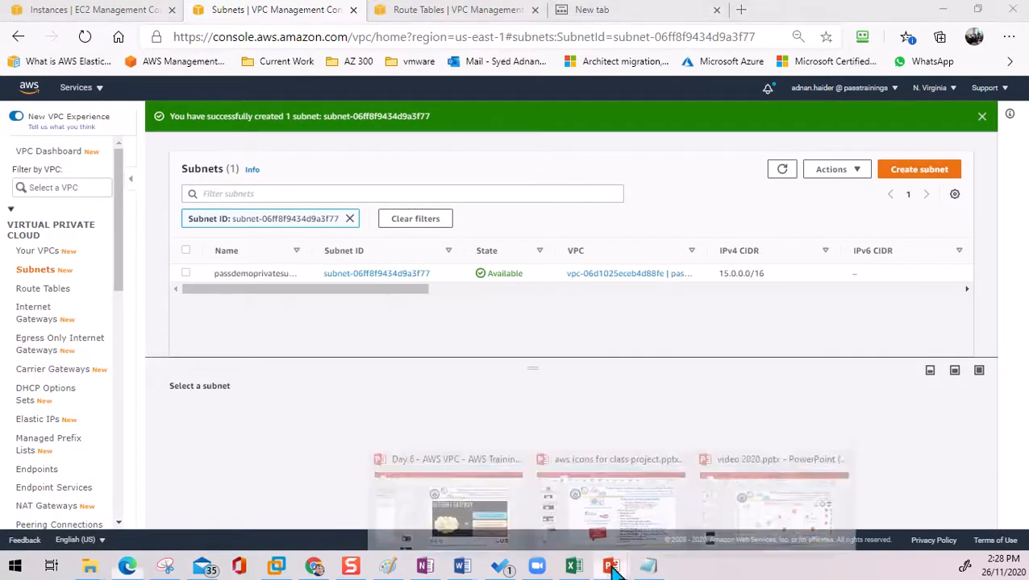
pyautogui.click(731, 500)
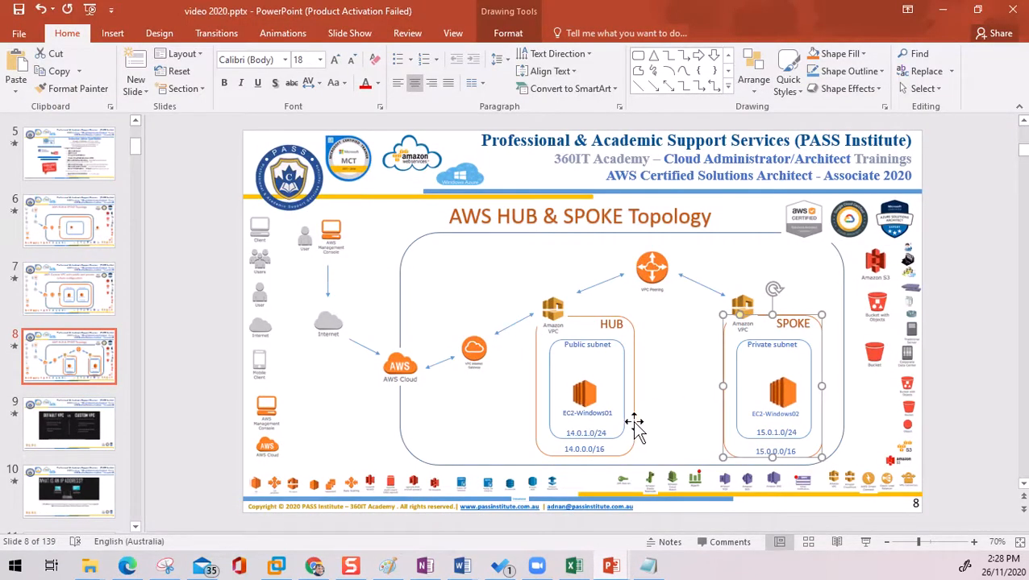
pyautogui.click(677, 389)
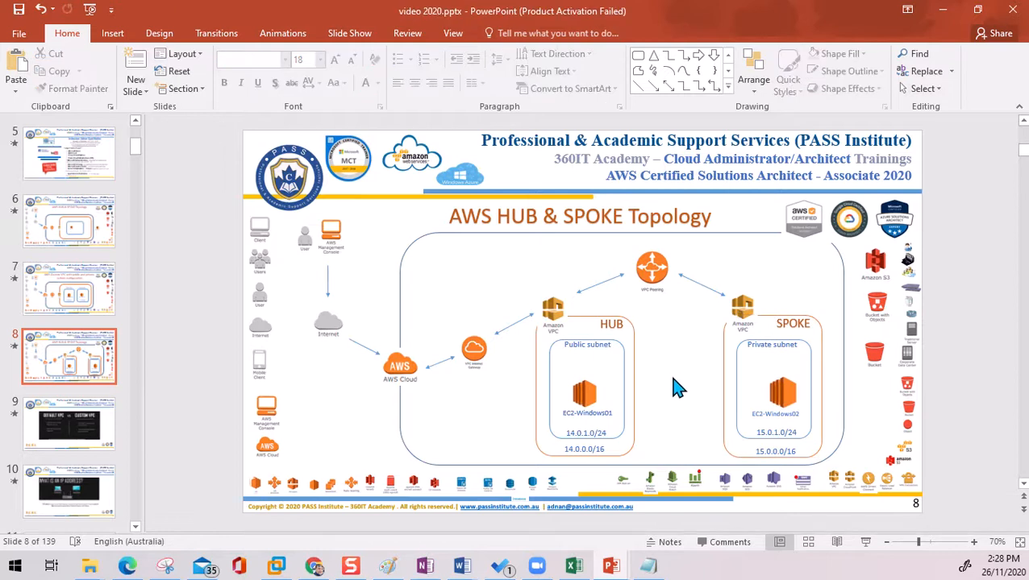
pyautogui.click(537, 384)
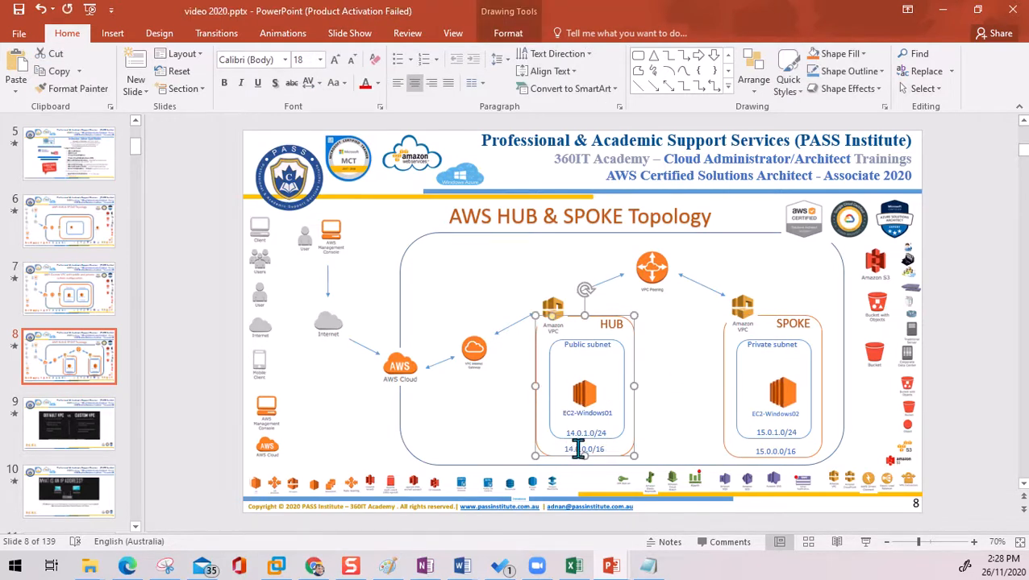
pyautogui.click(724, 377)
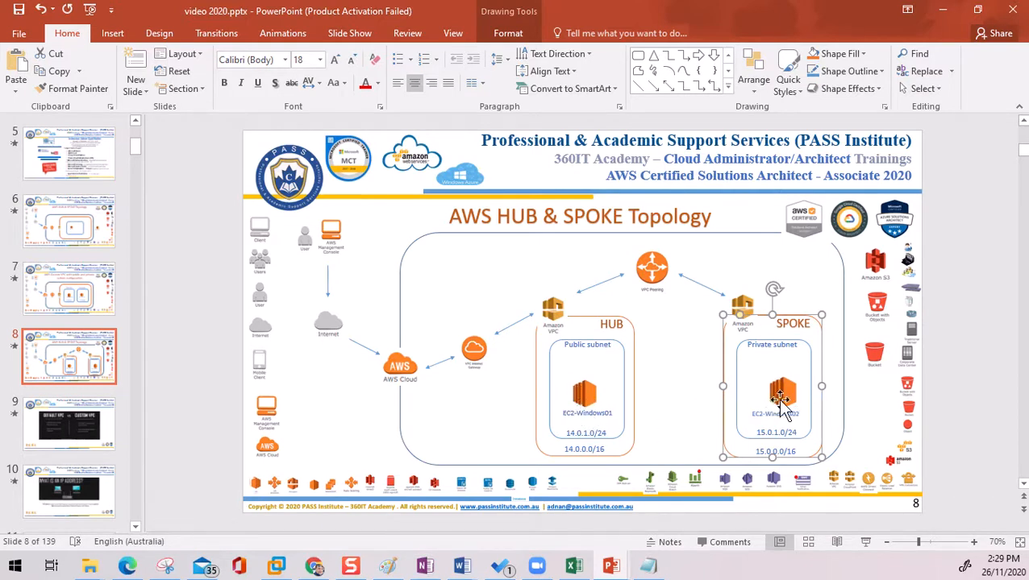
pyautogui.click(590, 414)
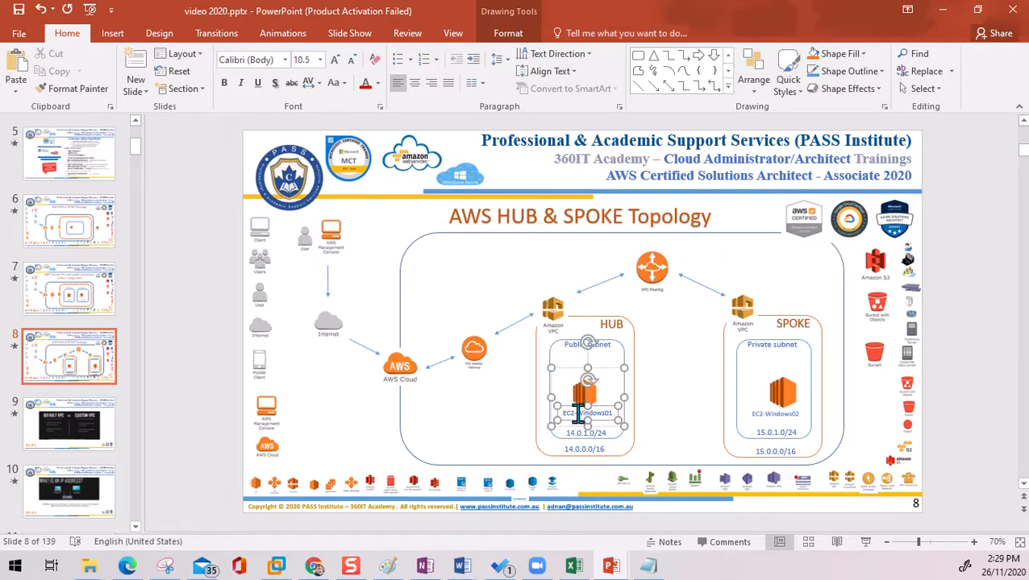
pyautogui.click(945, 16)
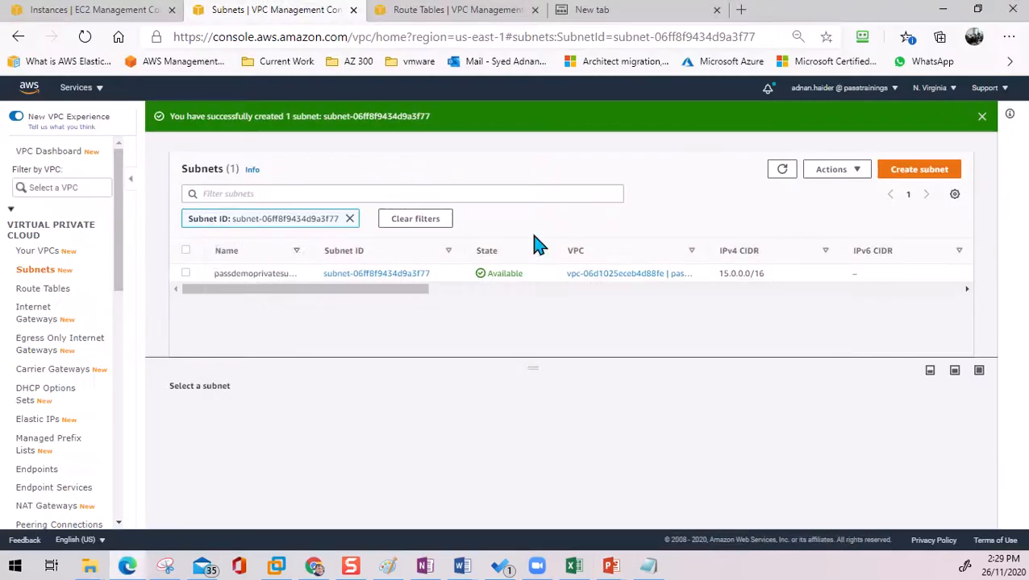
# - Start launching a new EC2 instance and search the Amazon Machine Images for windows
pyautogui.click(129, 15)
pyautogui.click(182, 122)
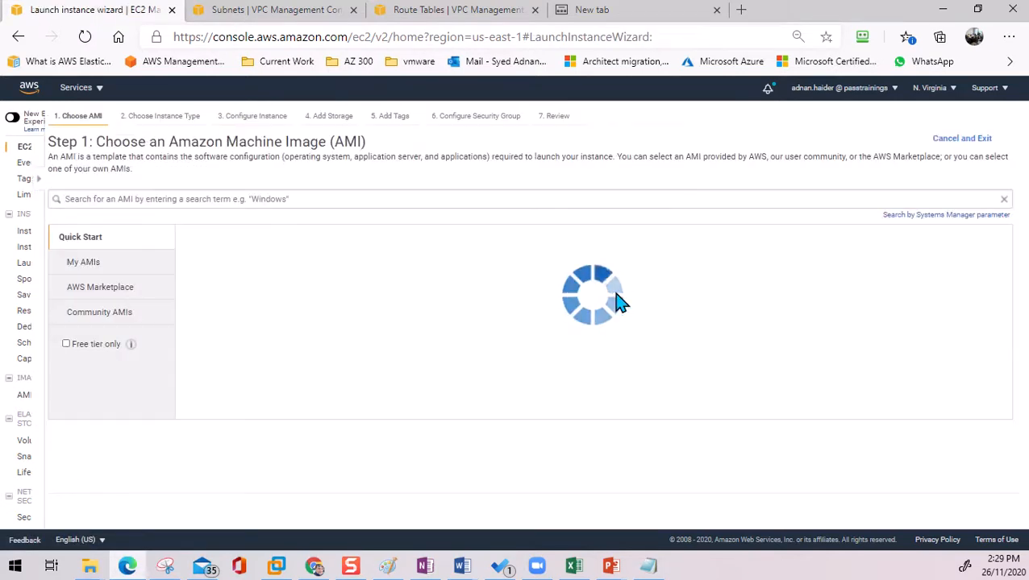
pyautogui.click(118, 196)
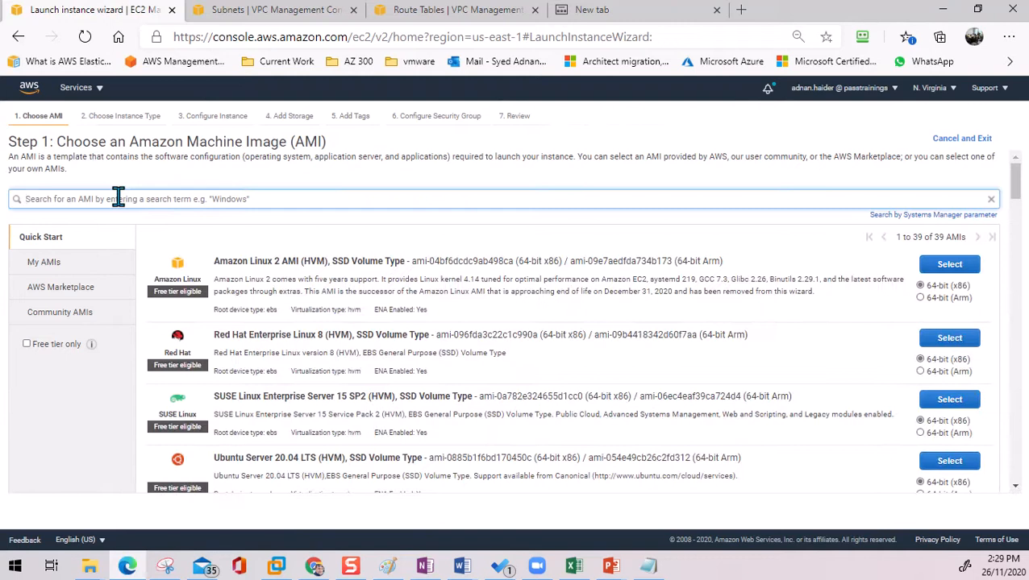
pyautogui.write('windows')
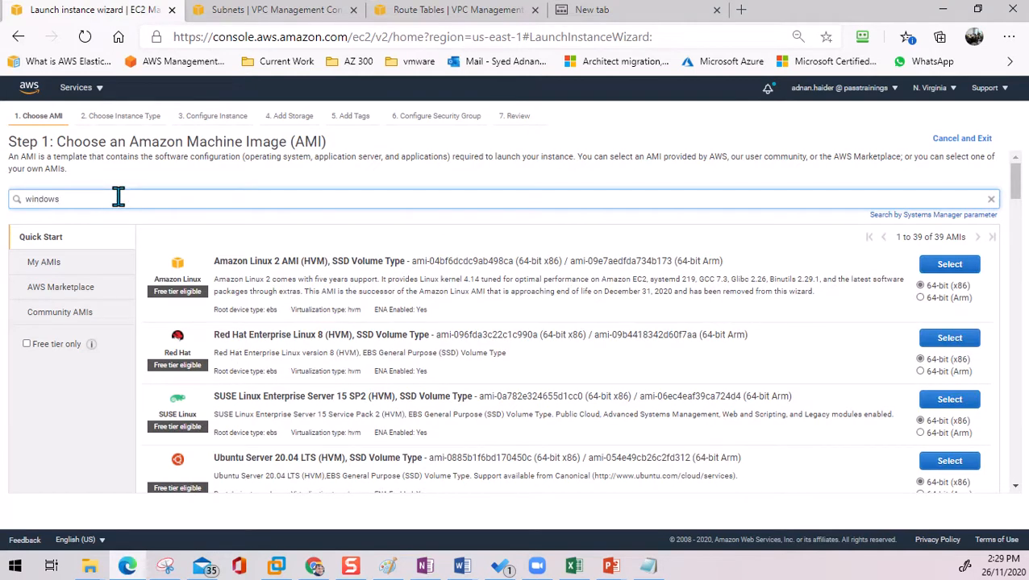
pyautogui.press('Return')
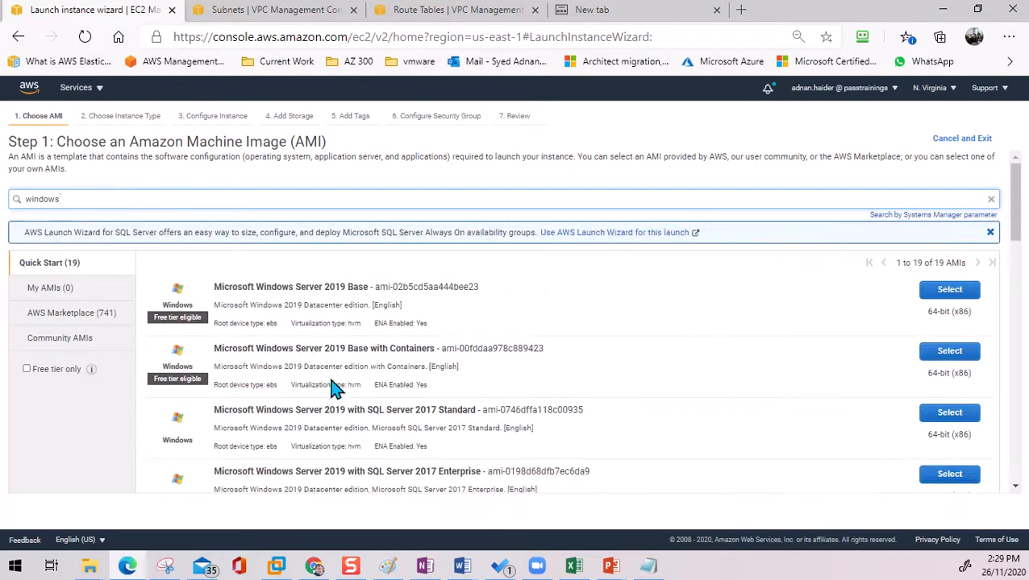
# - Choose the Microsoft Windows Server 2016 Base with Containers image and accept the t2.micro instance type
pyautogui.scroll(-3, 344, 379)
pyautogui.scroll(-2, 387, 381)
pyautogui.scroll(3, 423, 385)
pyautogui.scroll(-3, 421, 385)
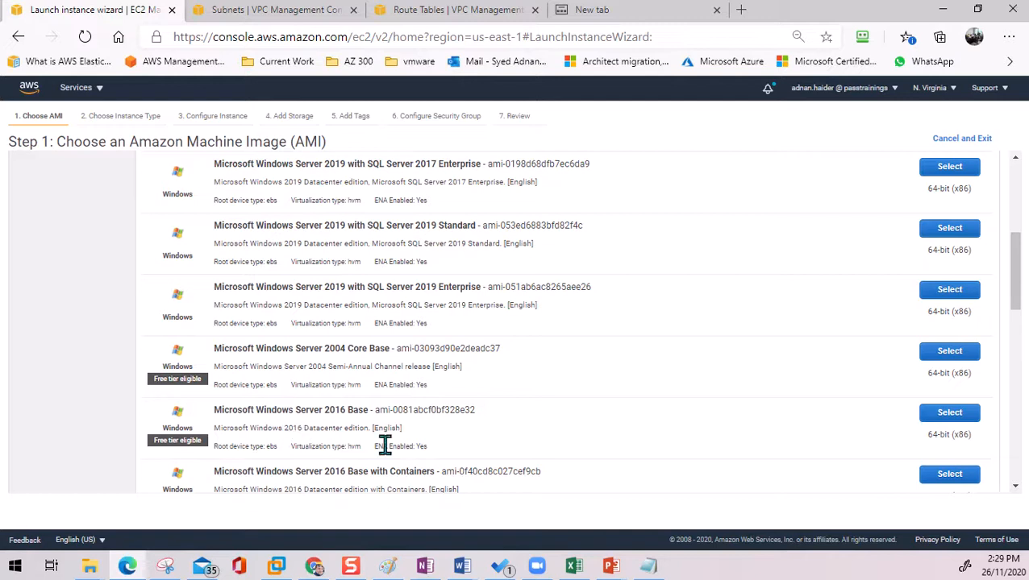
pyautogui.click(949, 478)
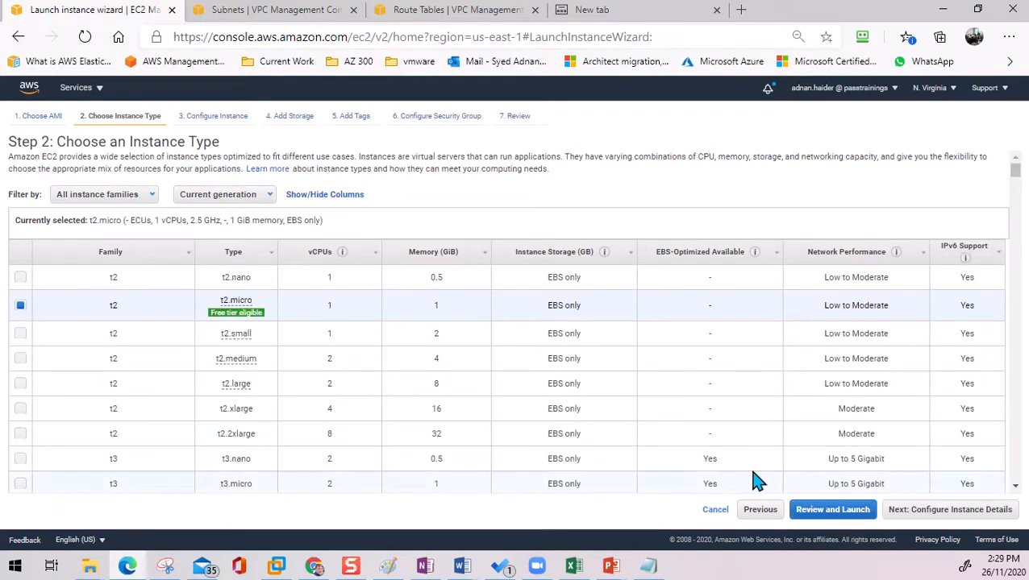
pyautogui.click(956, 514)
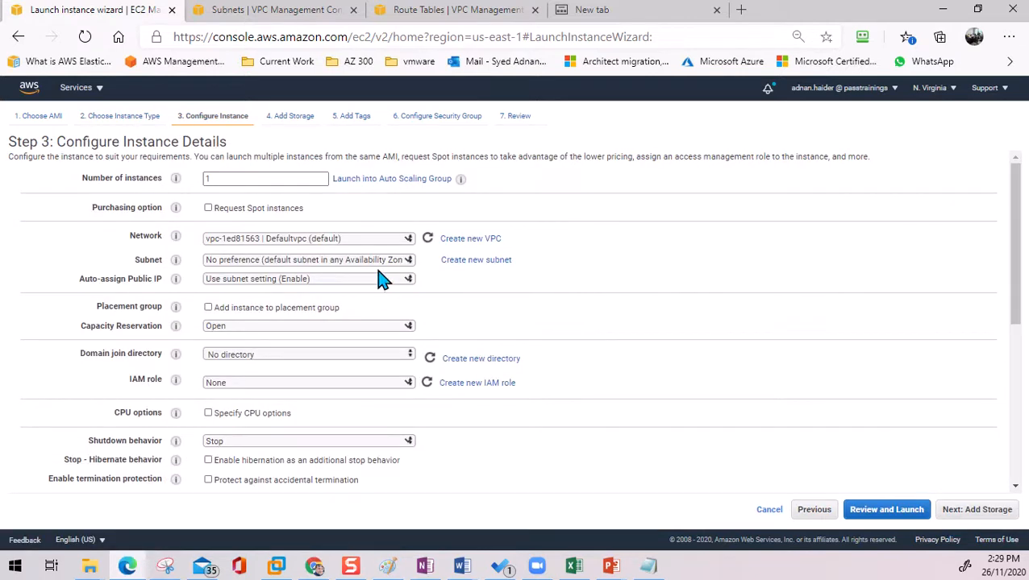
# - Place the instance in the passdemohub01 VPC's public subnet with auto-assigned public IP enabled, and accept the default storage
pyautogui.click(341, 240)
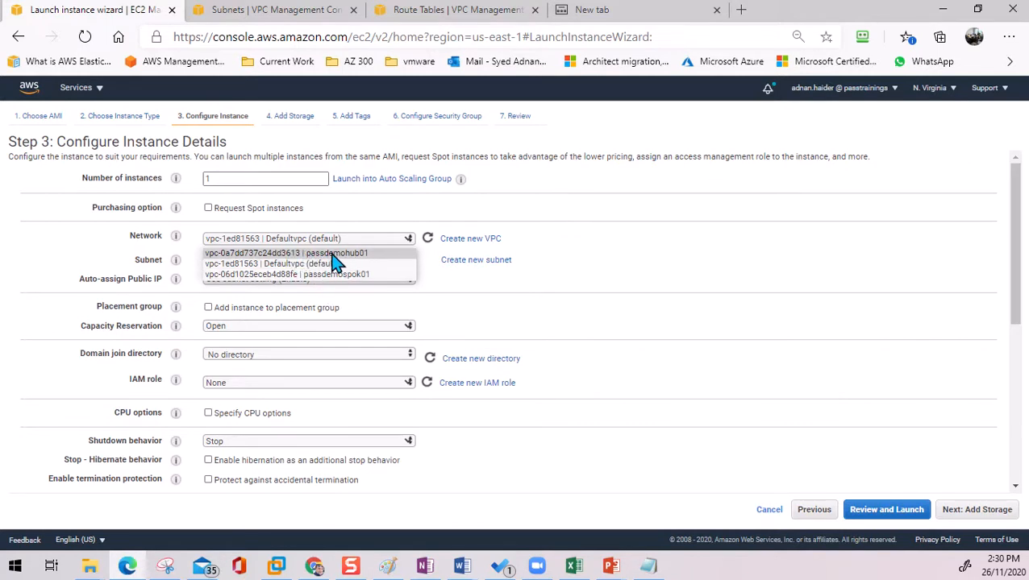
pyautogui.click(332, 253)
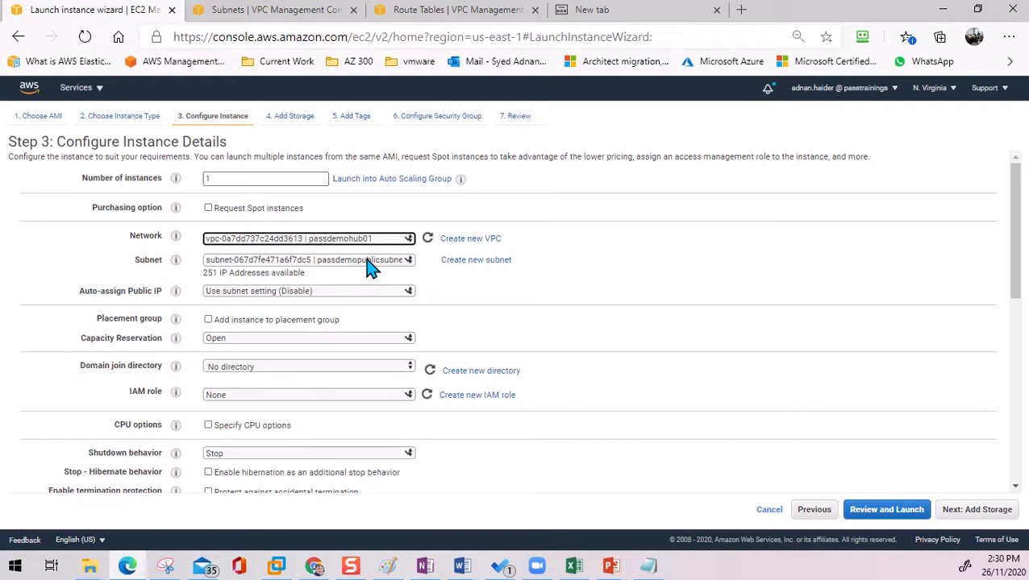
pyautogui.click(371, 259)
pyautogui.click(378, 274)
pyautogui.click(211, 292)
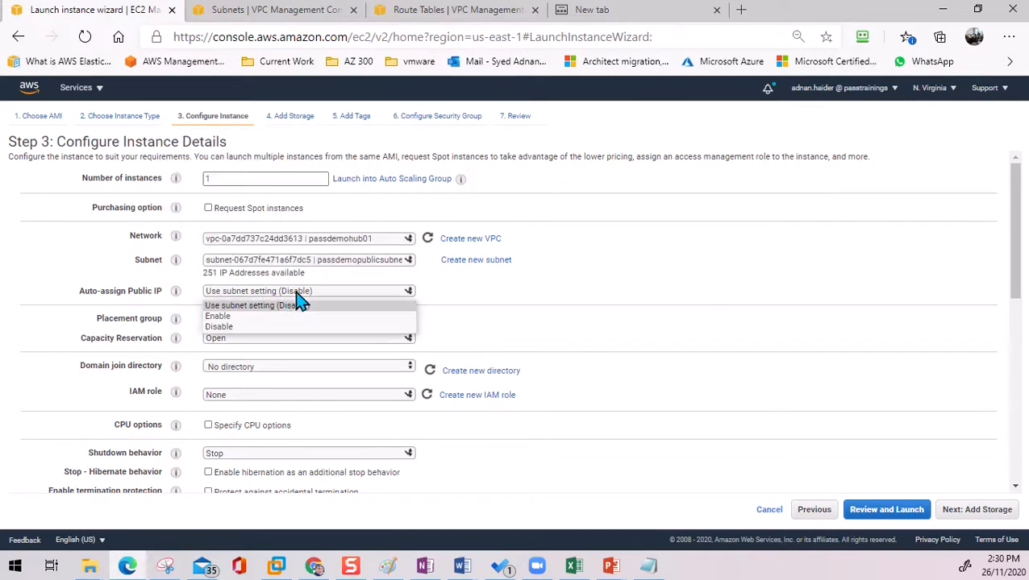
pyautogui.click(225, 315)
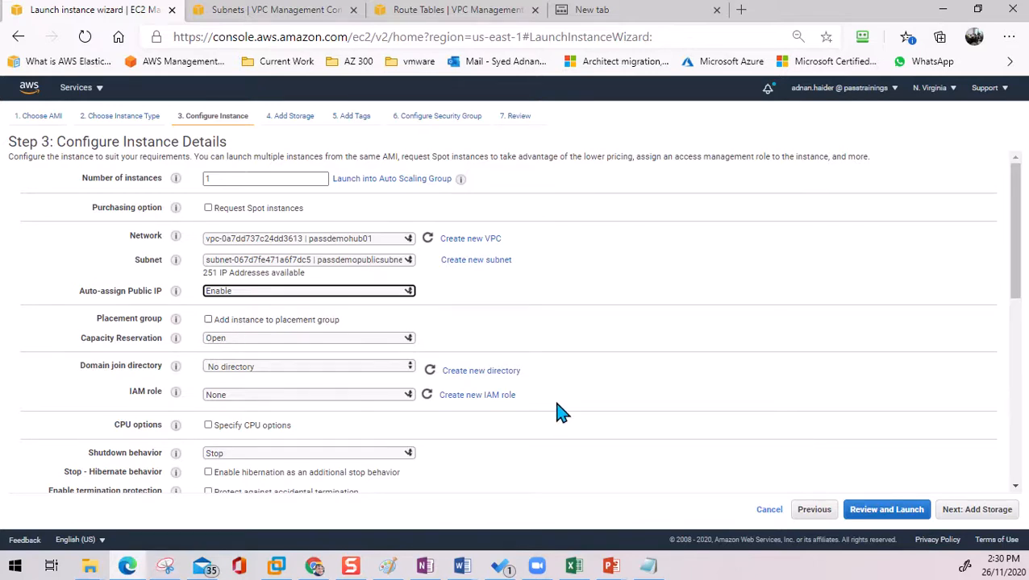
pyautogui.scroll(-5, 556, 413)
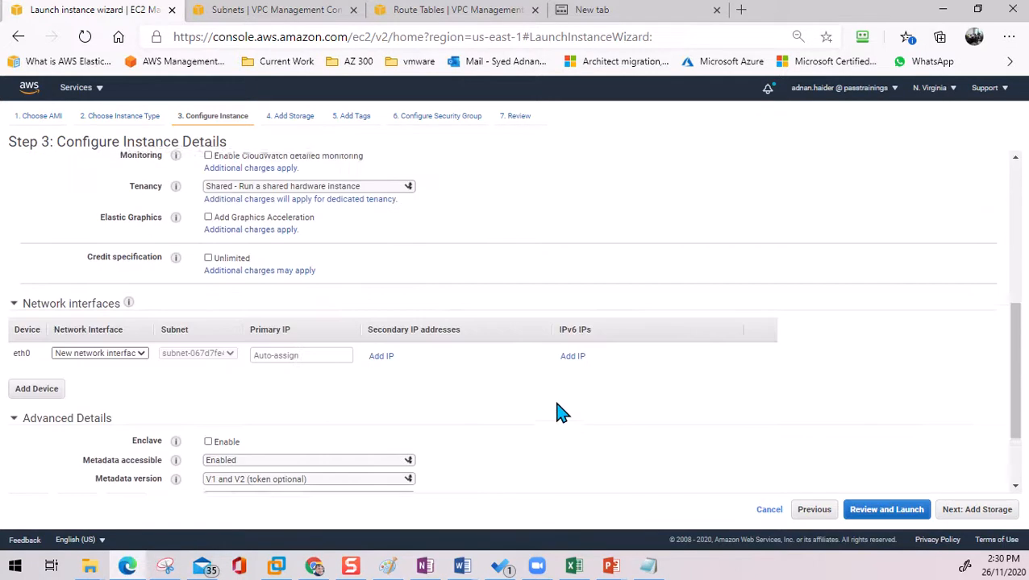
pyautogui.click(968, 516)
pyautogui.click(970, 516)
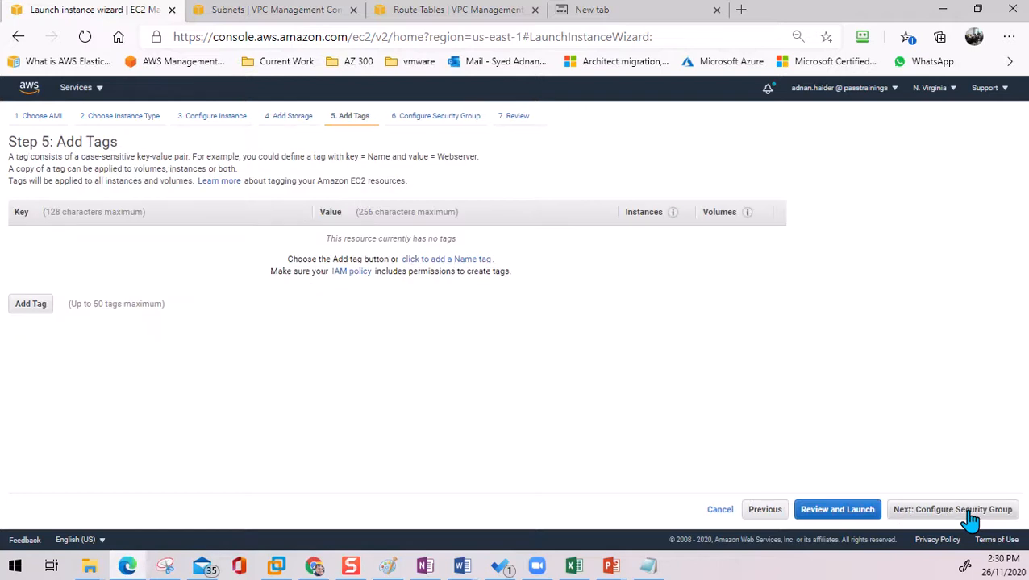
# - Add a Name tag with the value passdemowindowspub01, copy that value and proceed to the security group configuration
pyautogui.click(27, 307)
pyautogui.write('Name')
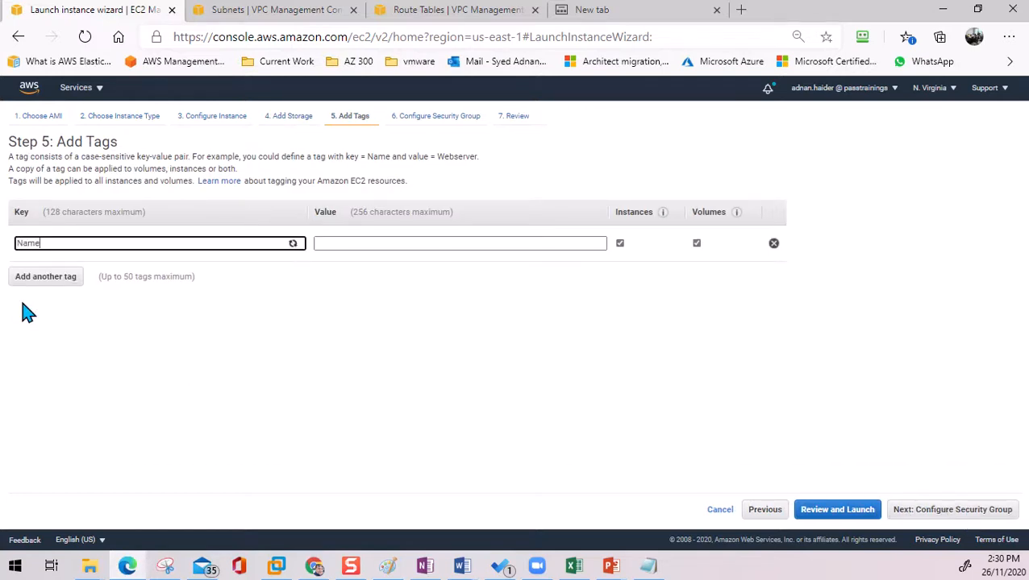
pyautogui.press('Tab')
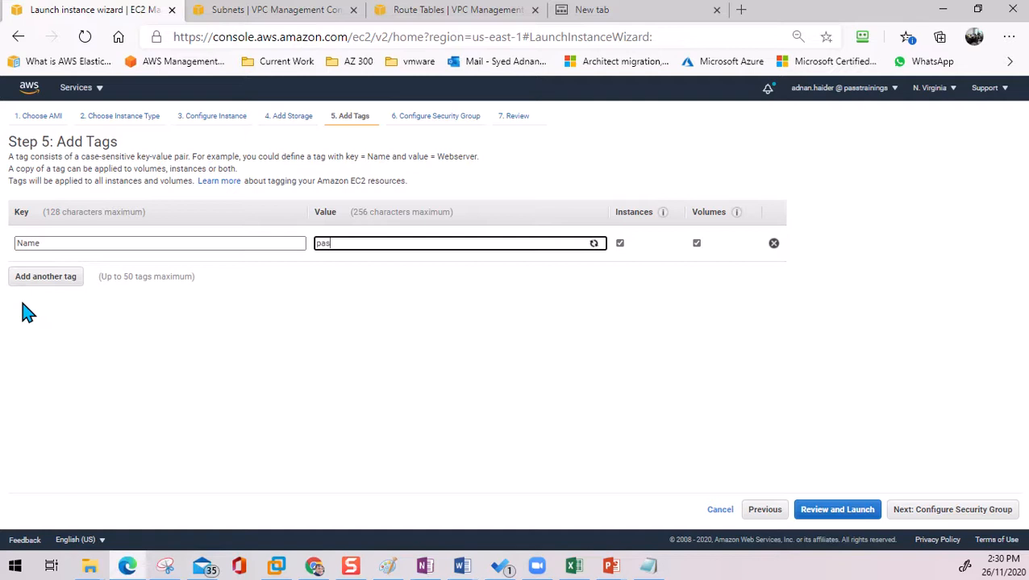
pyautogui.write('windowspub01')
pyautogui.doubleClick(382, 242)
pyautogui.hotkey('ctrl', 'c')
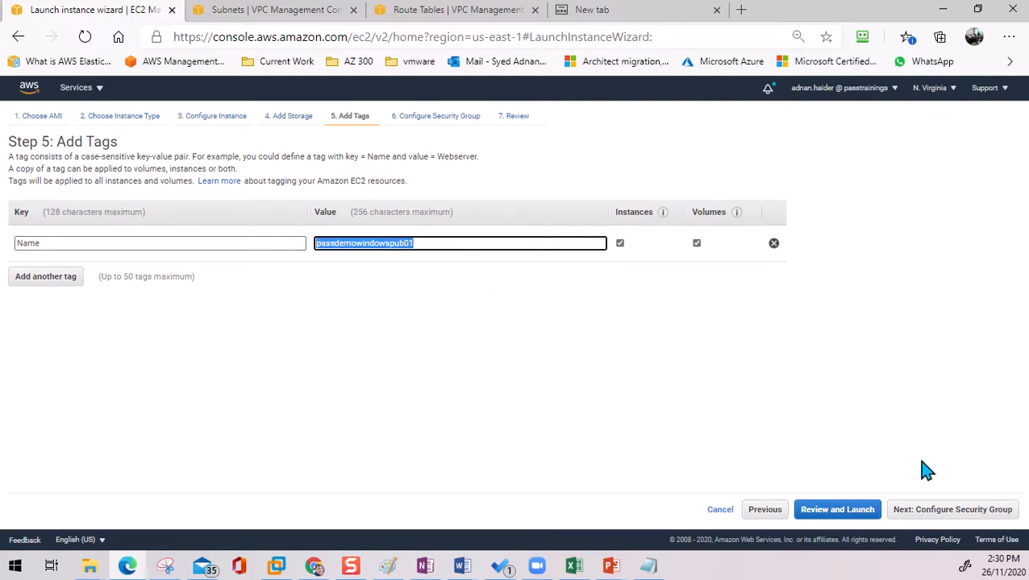
pyautogui.click(929, 511)
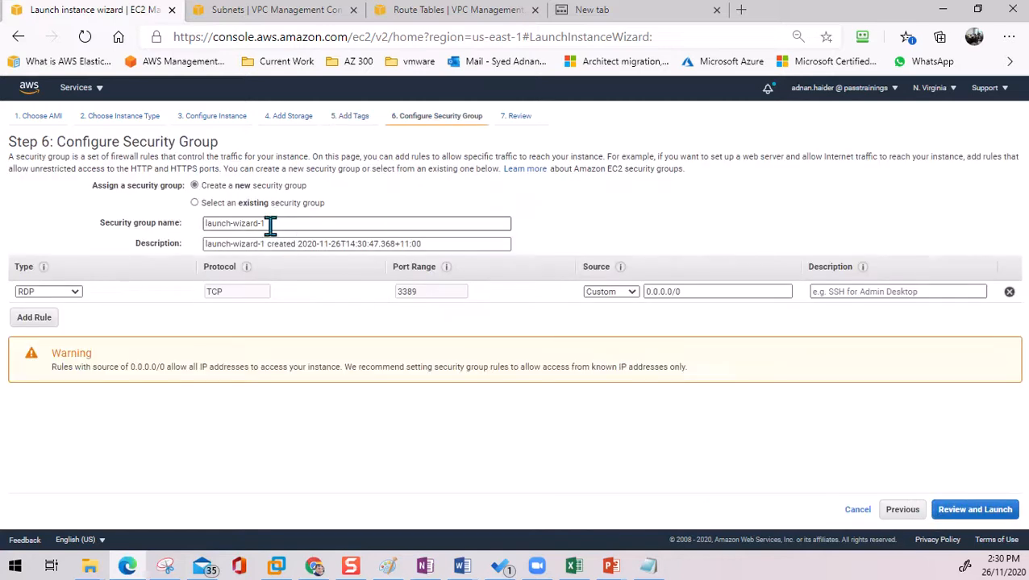
# - Name the new security group passdemowindowspub01 and replace launch-wizard-1 in its description with the same copied name
pyautogui.moveTo(271, 227); pyautogui.dragTo(153, 223)
pyautogui.hotkey('ctrl', 'v')
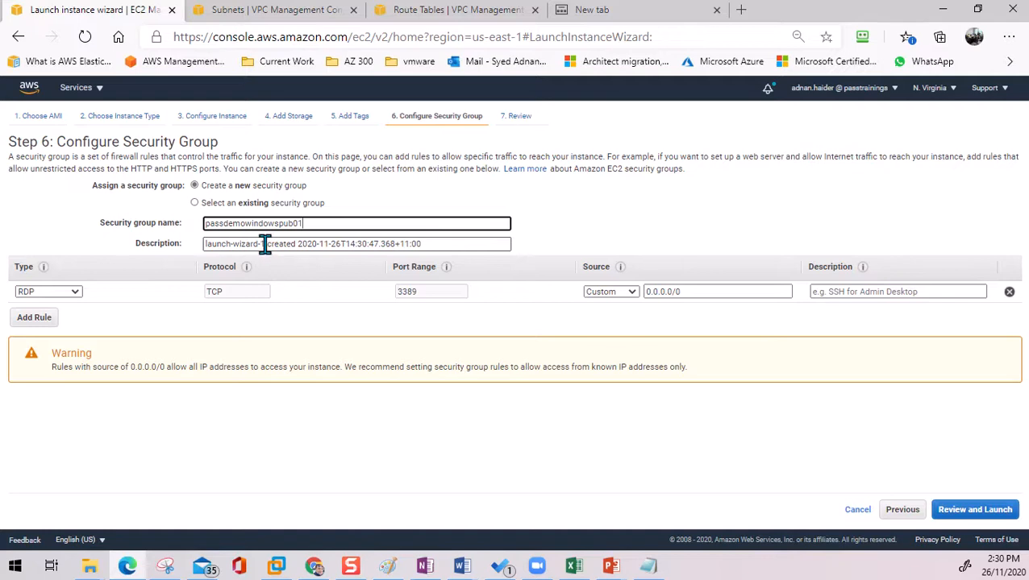
pyautogui.moveTo(265, 245); pyautogui.dragTo(188, 252)
pyautogui.hotkey('ctrl', 'v')
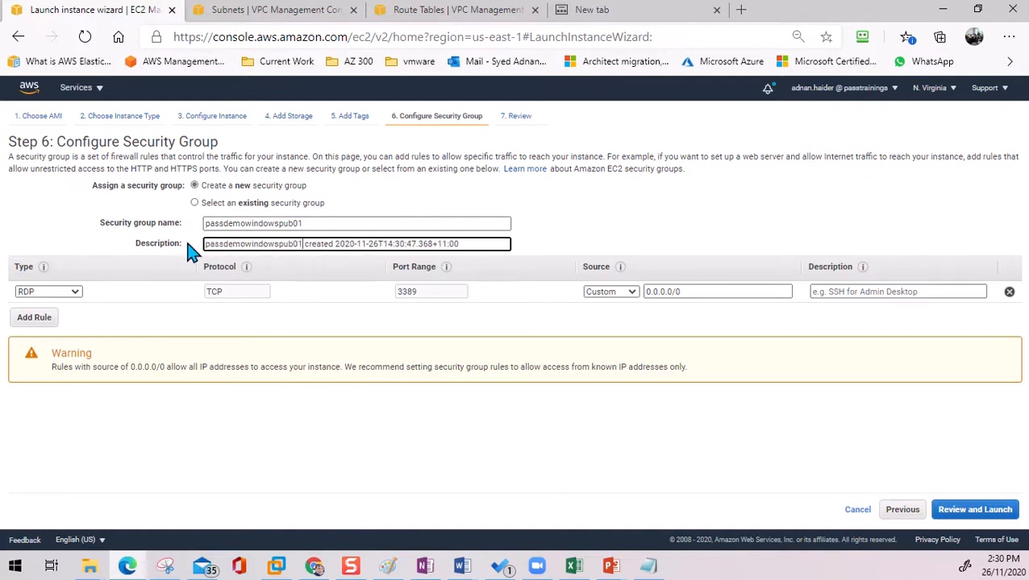
# - Add an HTTP rule to the security group and proceed to the launch review
pyautogui.click(46, 324)
pyautogui.click(68, 316)
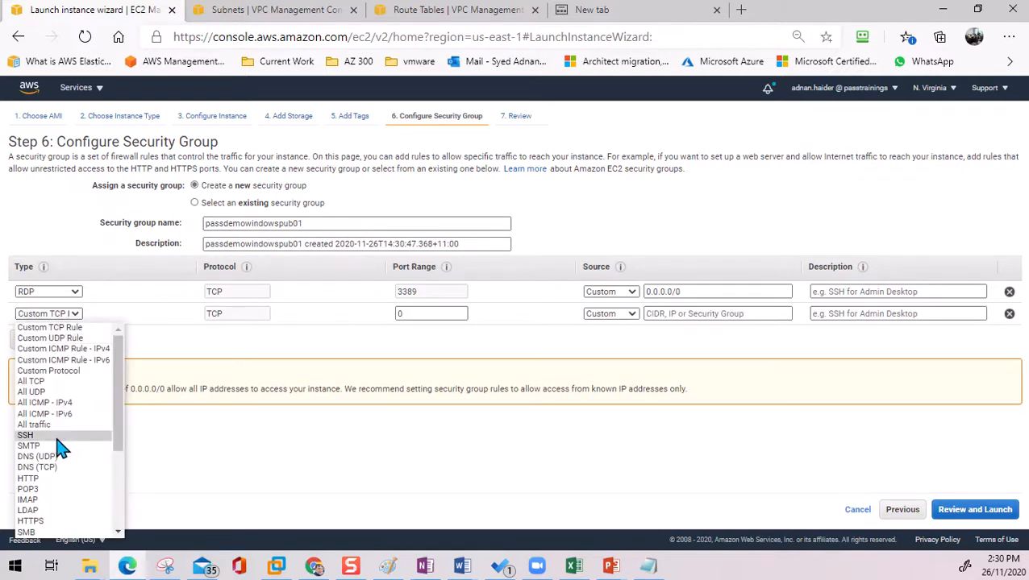
pyautogui.click(48, 479)
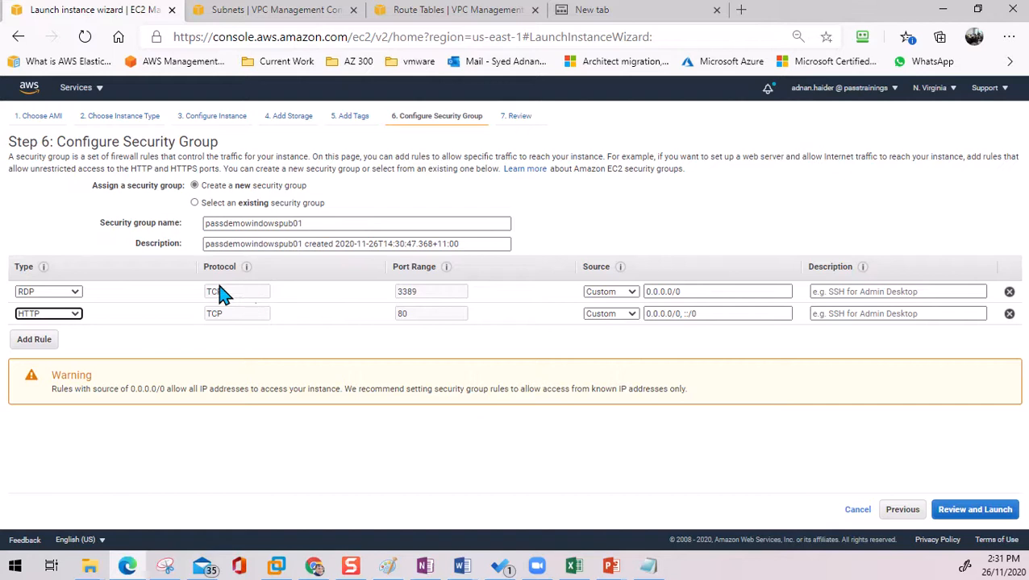
pyautogui.click(966, 515)
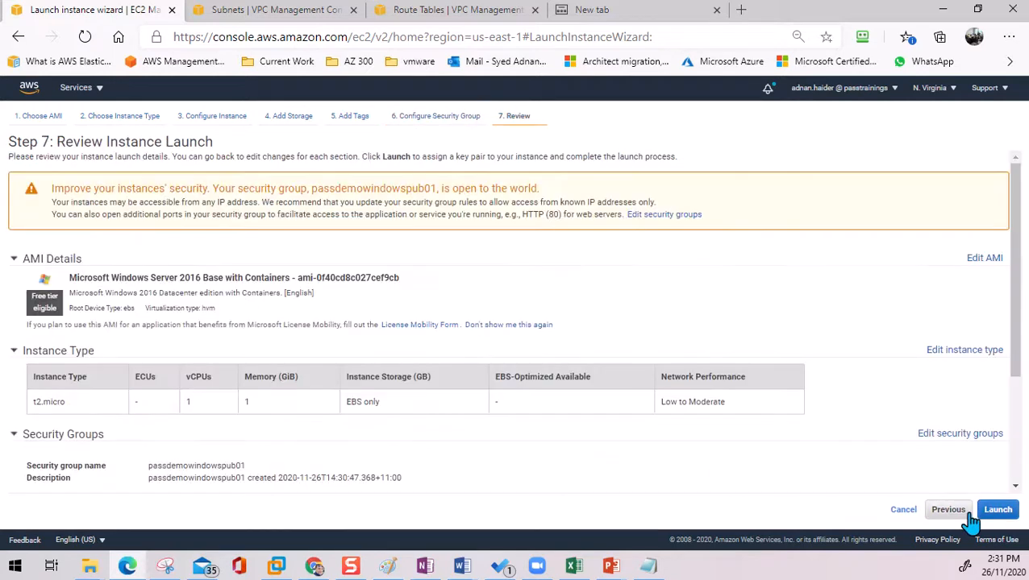
# - Launch the instance with the existing 360cloudkey key pair, acknowledging access to its private key file
pyautogui.click(994, 514)
pyautogui.click(381, 362)
pyautogui.click(376, 383)
pyautogui.click(339, 377)
pyautogui.click(425, 334)
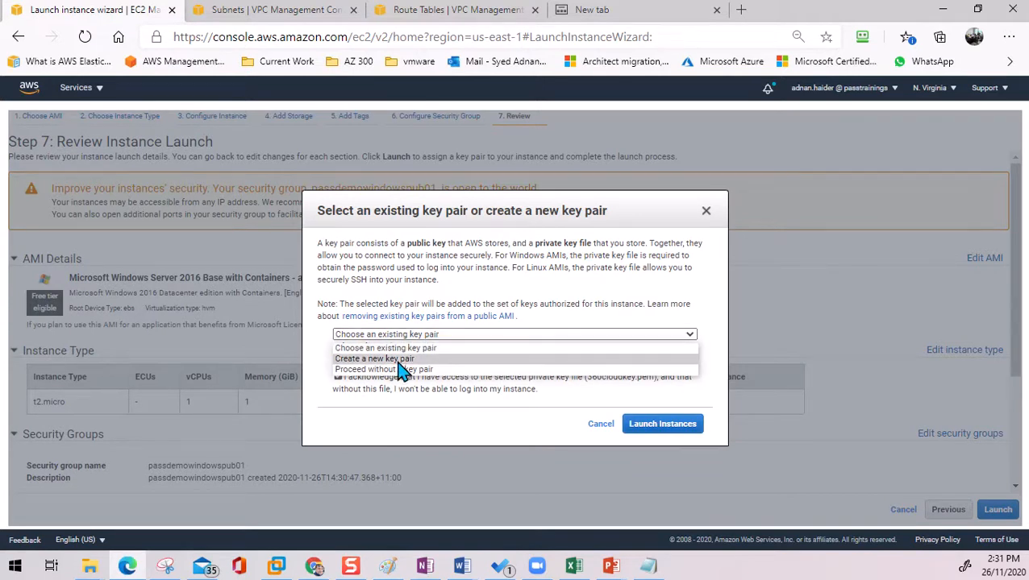
pyautogui.click(425, 427)
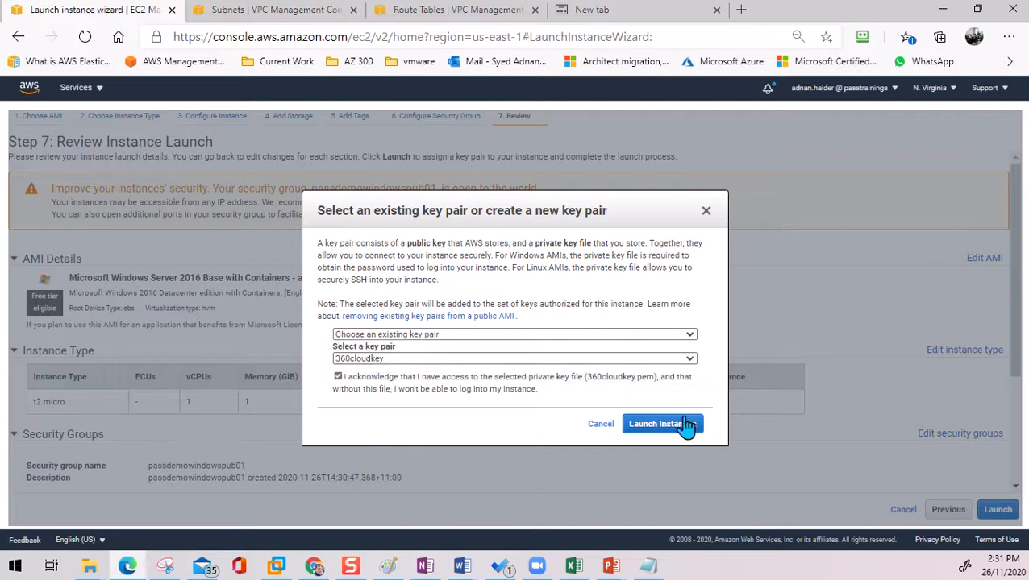
pyautogui.click(661, 427)
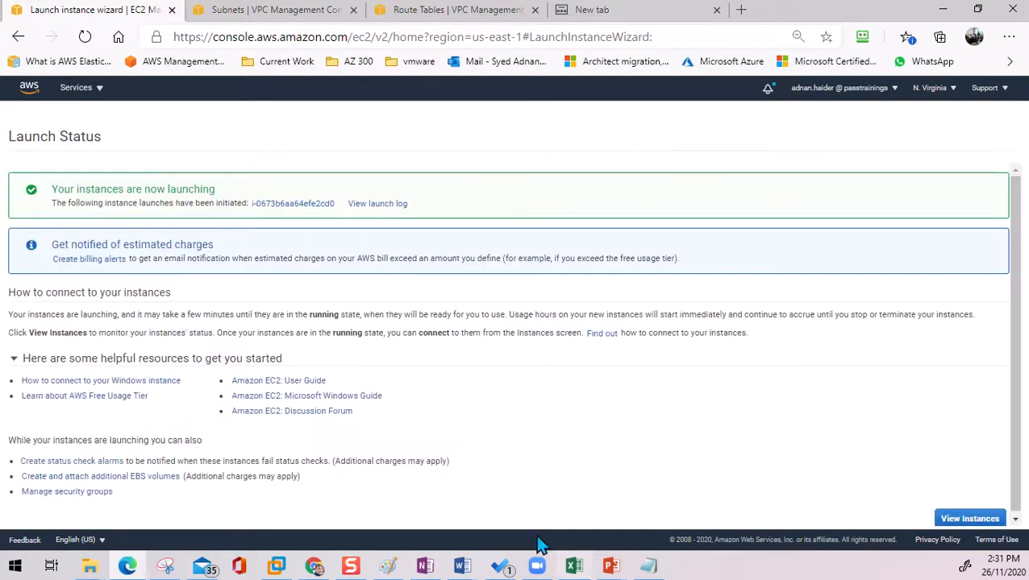
# - Start launching a second instance from the Microsoft Windows Server 2016 Base with Containers image, keeping the t2.micro type
pyautogui.click(967, 520)
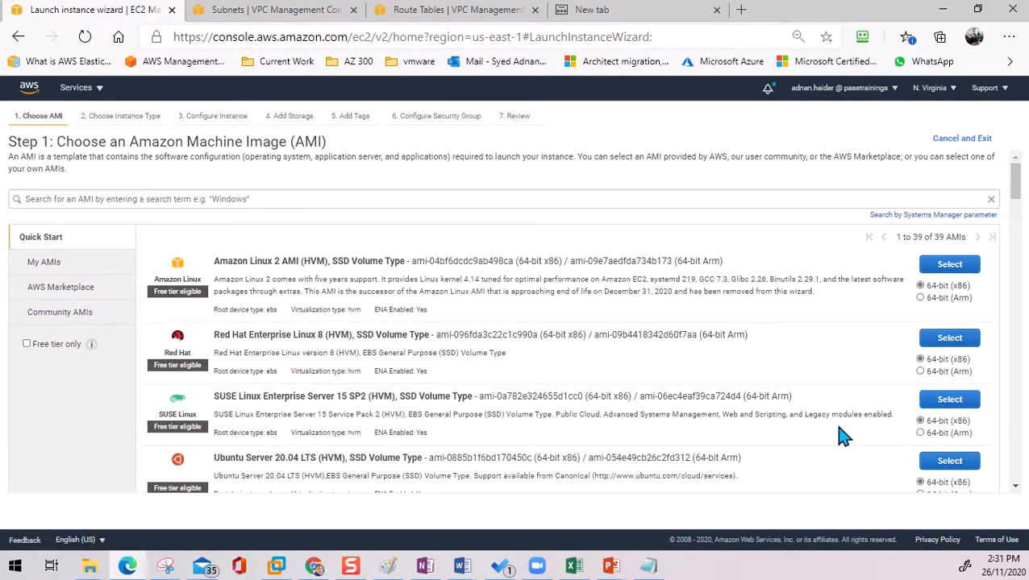
pyautogui.click(334, 199)
pyautogui.write('windows')
pyautogui.press('Return')
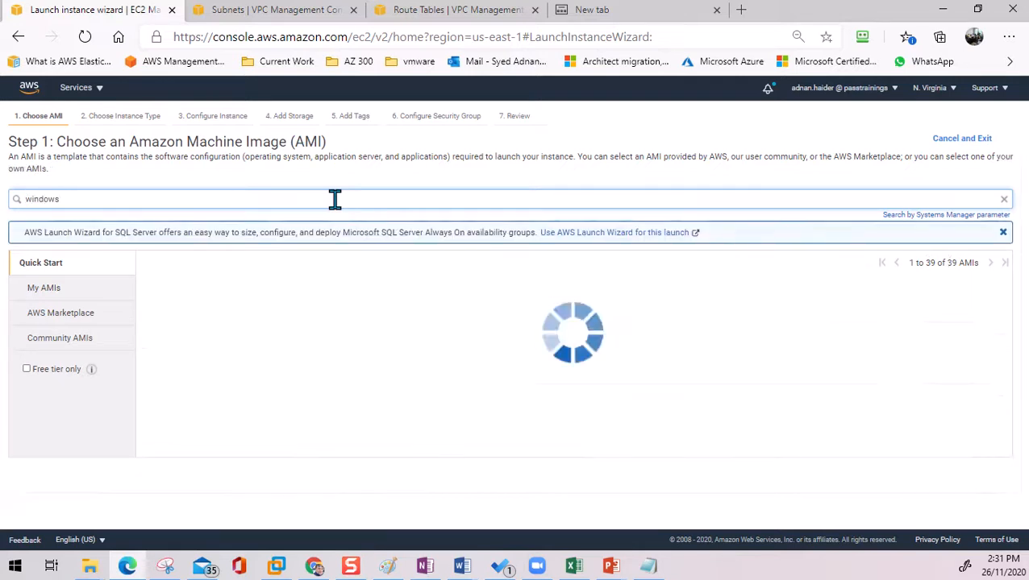
pyautogui.scroll(-5, 395, 329)
pyautogui.scroll(-1, 395, 329)
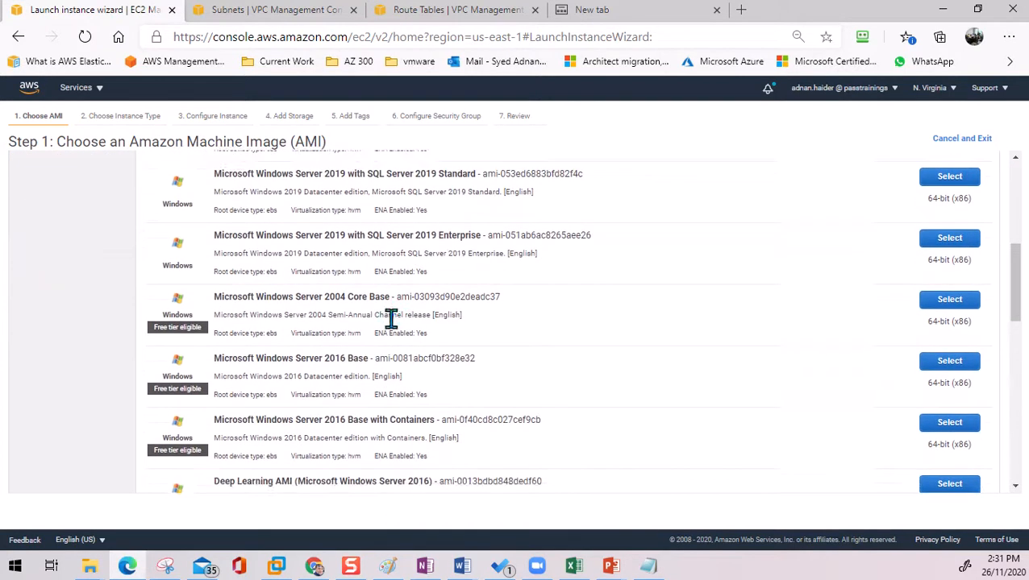
pyautogui.click(949, 427)
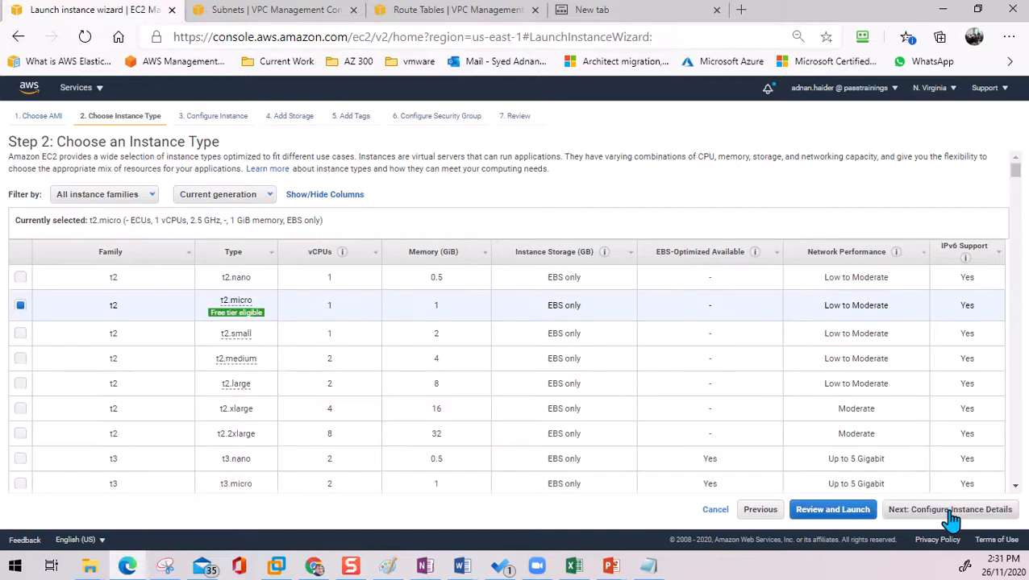
pyautogui.click(950, 517)
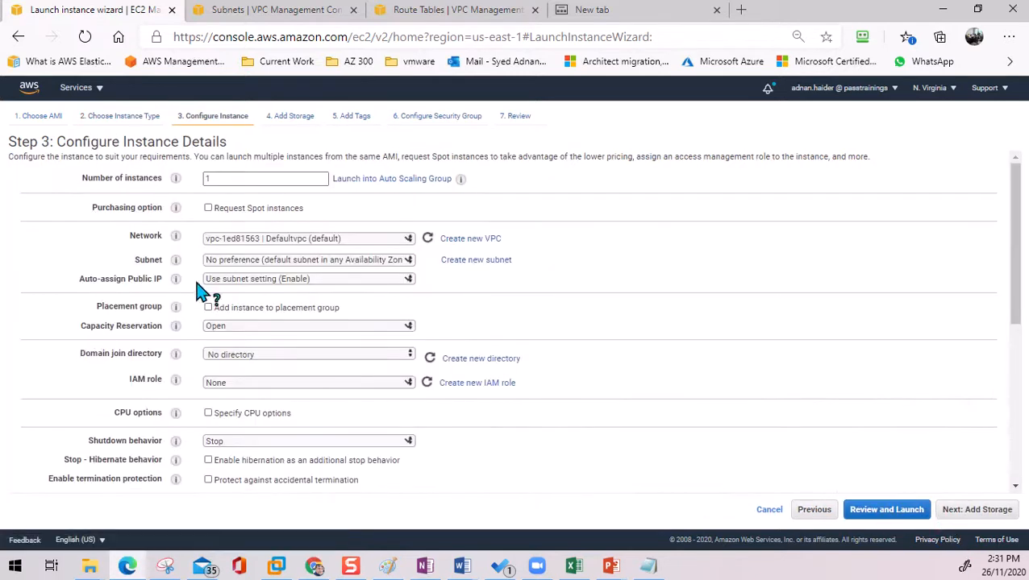
# - Assign the second instance to the passdemospok01 VPC with its private subnet and continue to the storage settings
pyautogui.click(404, 238)
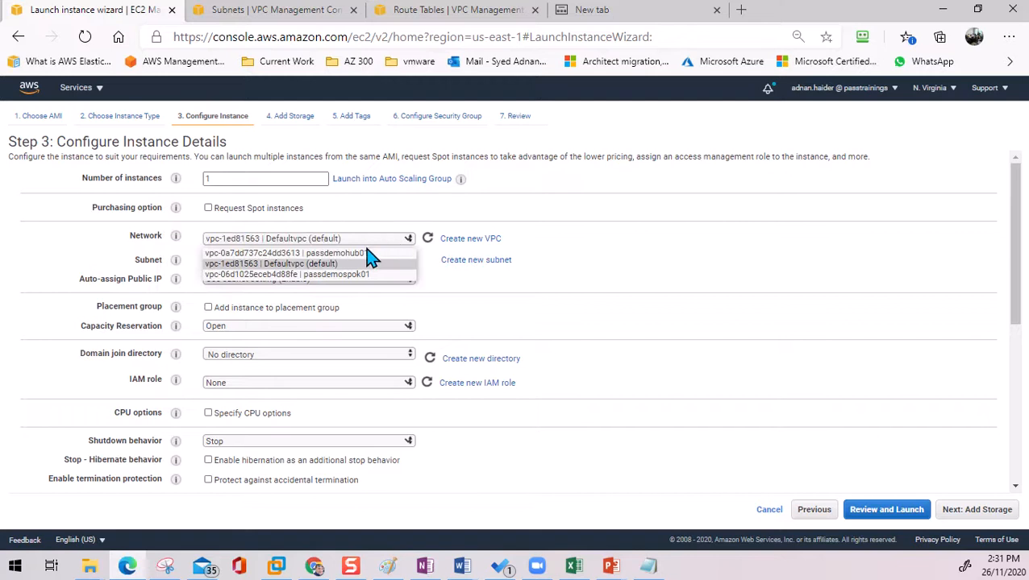
pyautogui.click(346, 275)
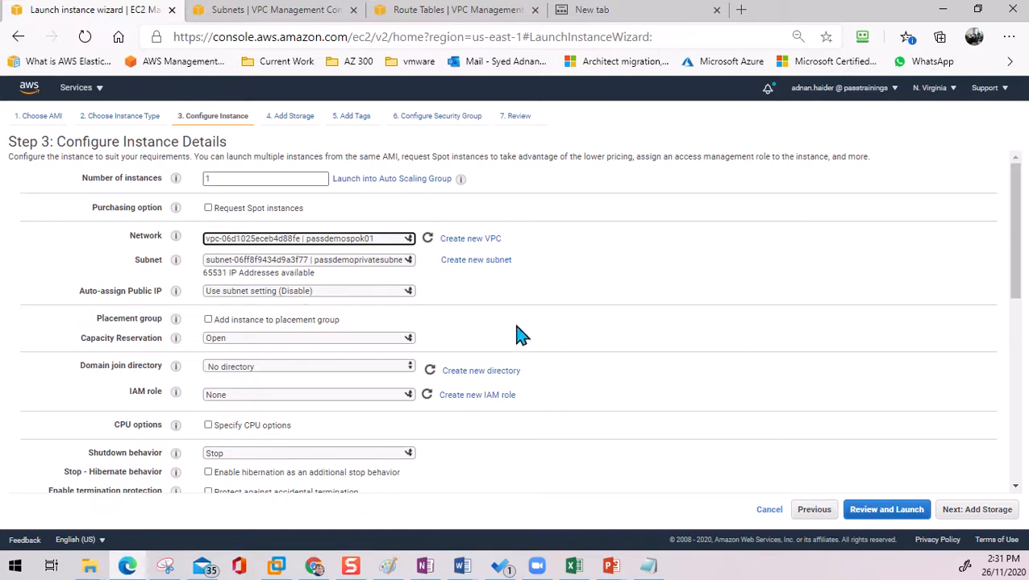
pyautogui.click(973, 511)
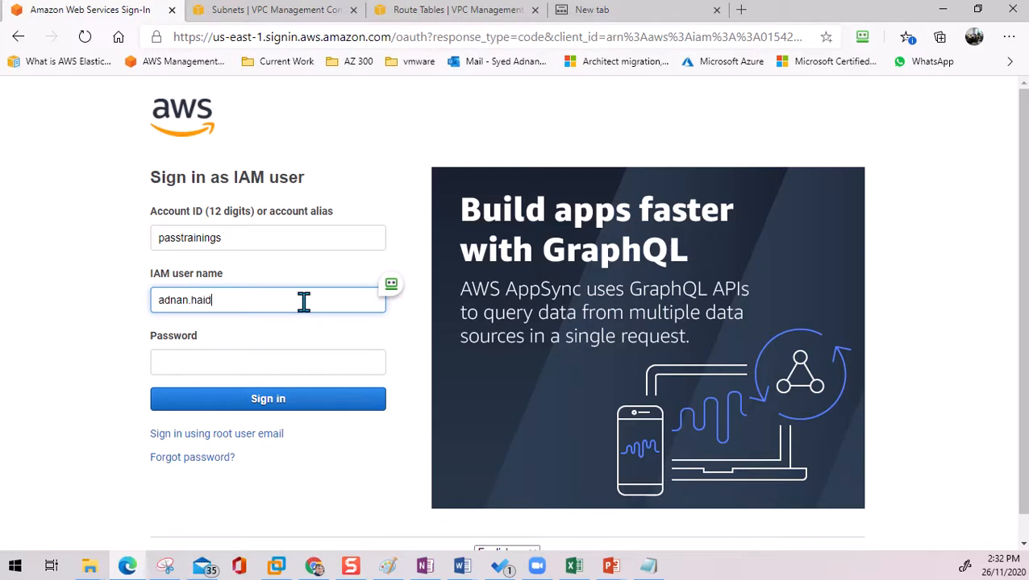
# - Enter the account password for the IAM user and sign back in to AWS
pyautogui.press('Tab')
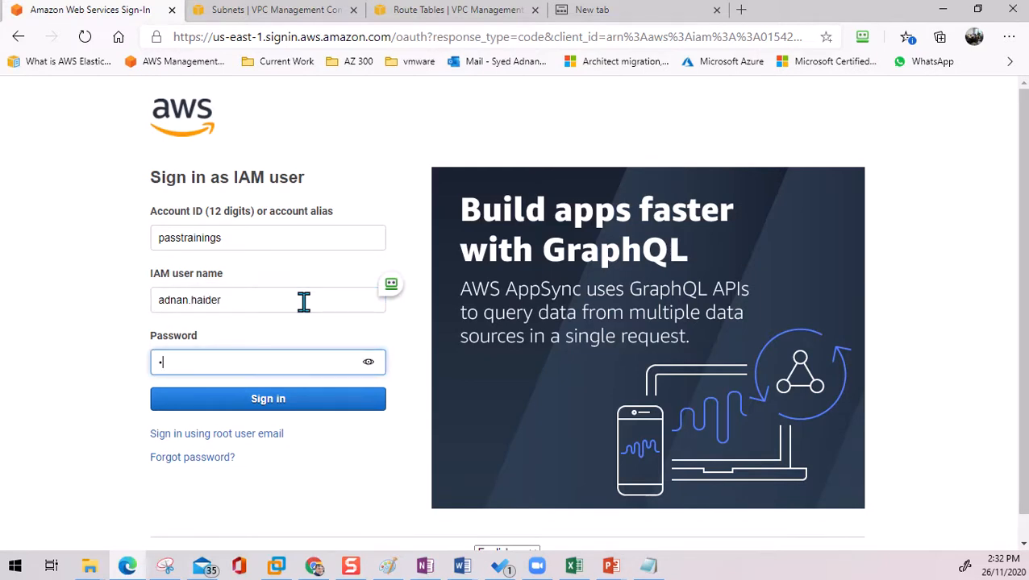
pyautogui.write('•')
pyautogui.press('Return')
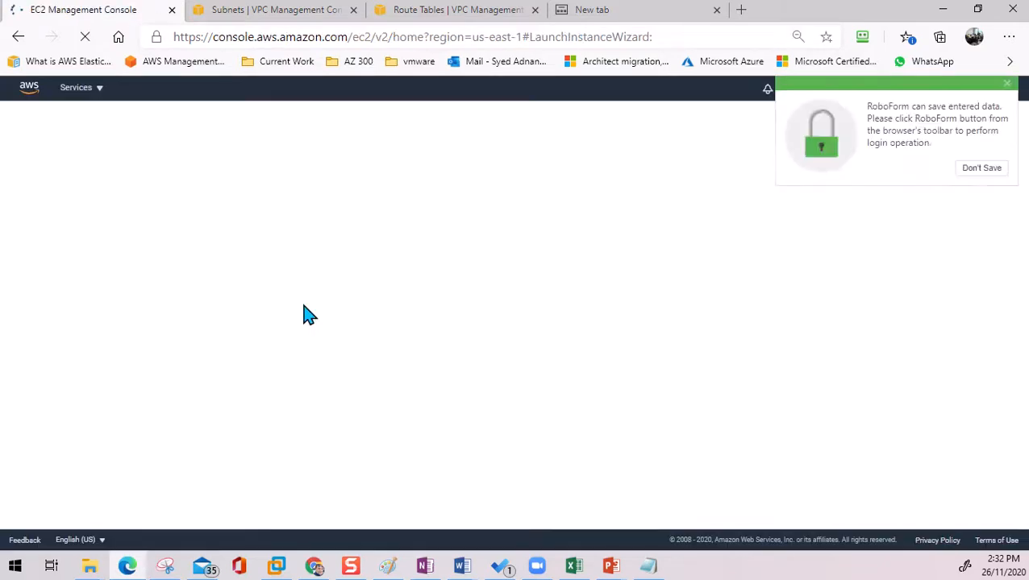
# - Search the AMIs for windows, choose Microsoft Windows Server 2016 Base, and keep the t2.micro type for the instance
pyautogui.click(1006, 84)
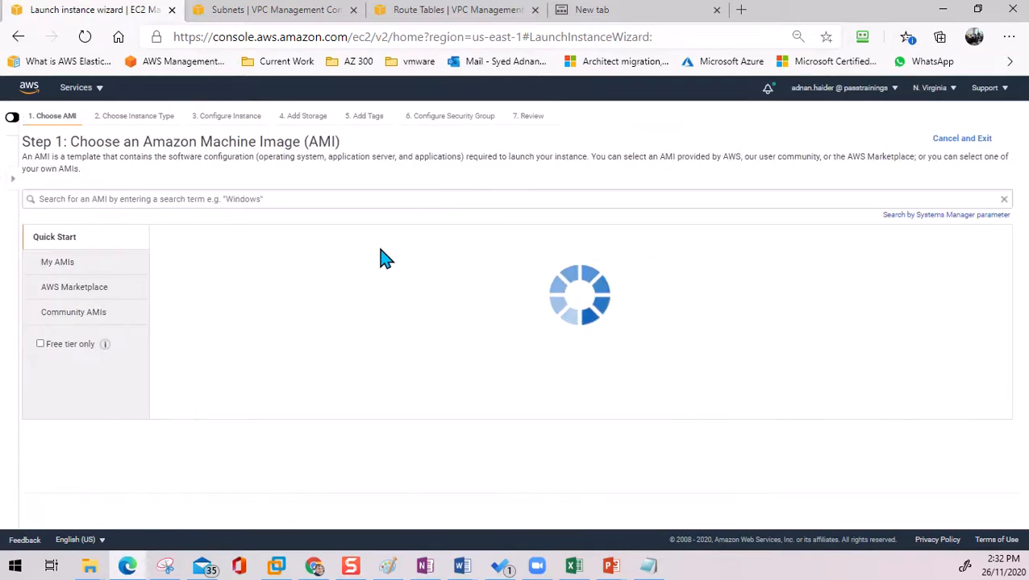
pyautogui.click(275, 201)
pyautogui.write('windows')
pyautogui.press('Return')
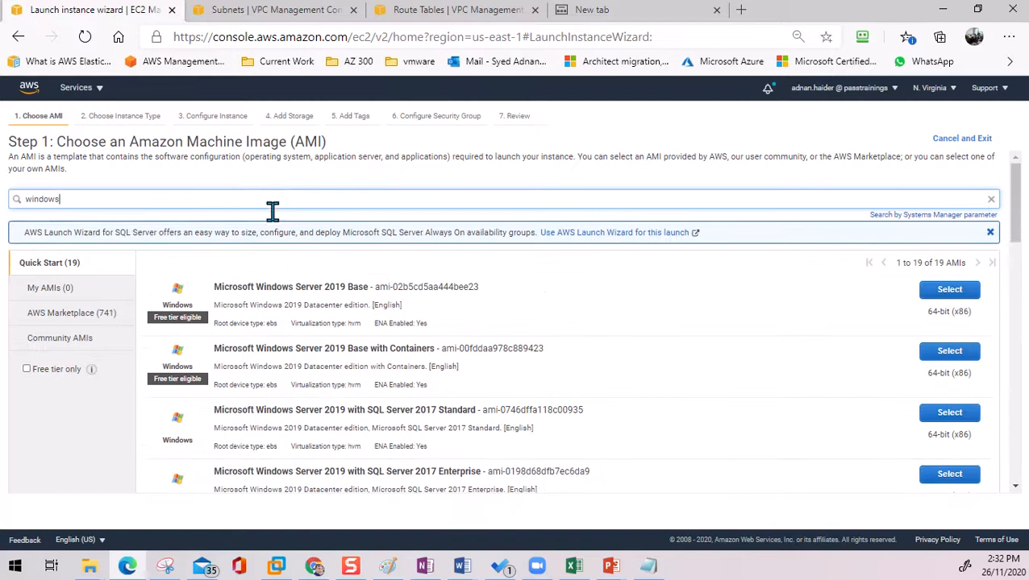
pyautogui.scroll(-4, 421, 381)
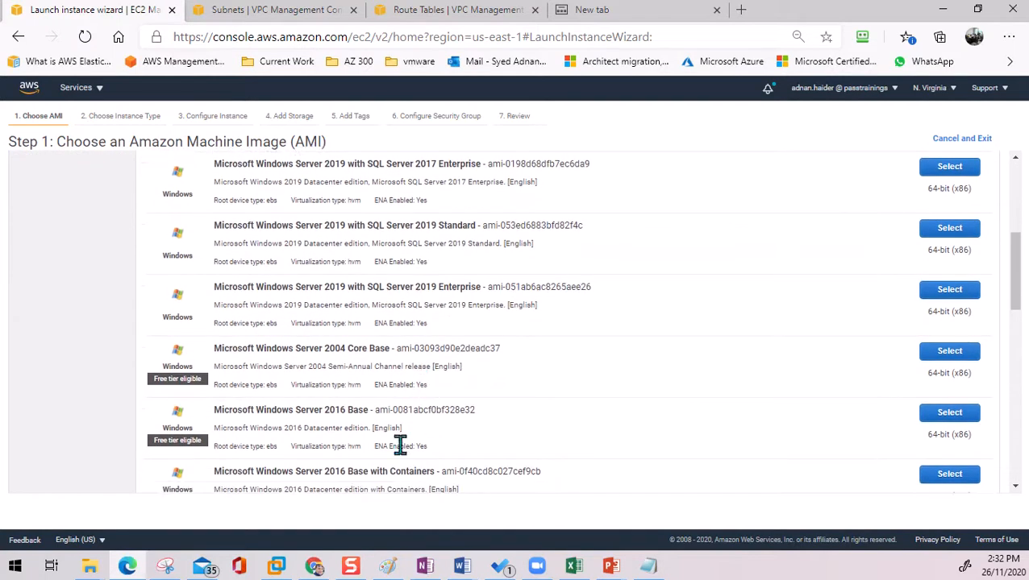
pyautogui.click(954, 415)
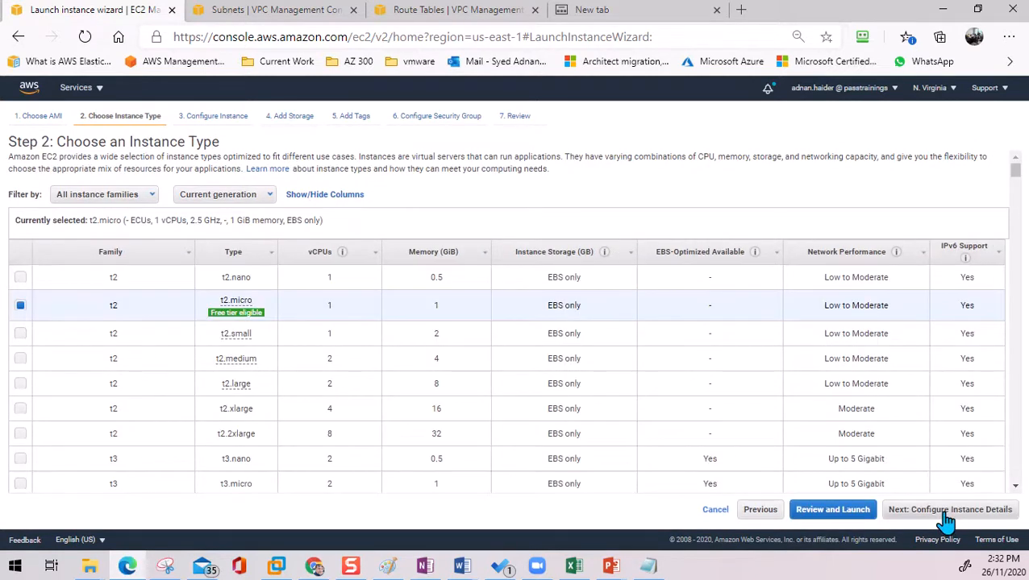
pyautogui.click(947, 516)
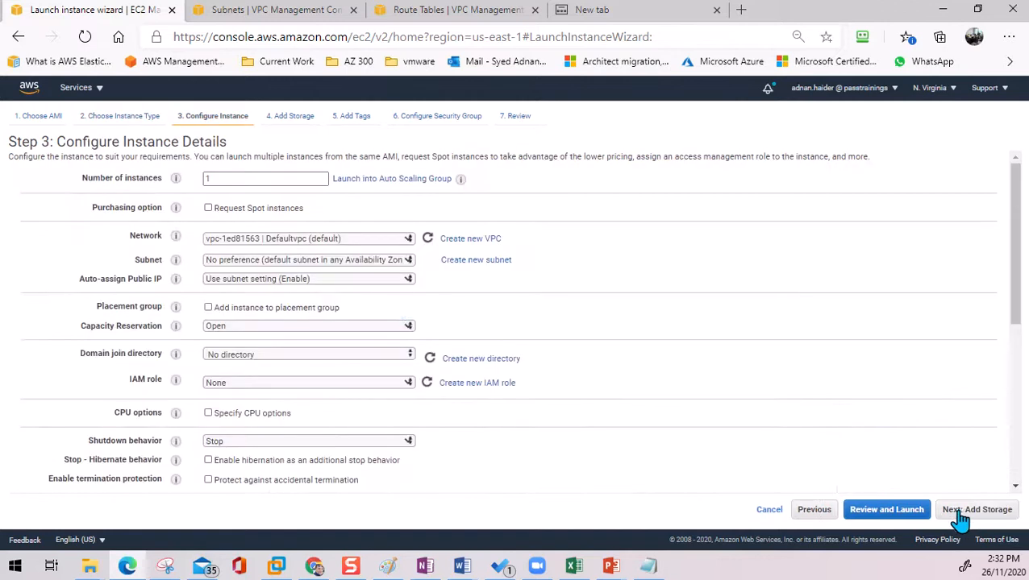
# - Place the instance in the passdemospok01 VPC with its private subnet and accept the default storage
pyautogui.click(335, 249)
pyautogui.click(332, 274)
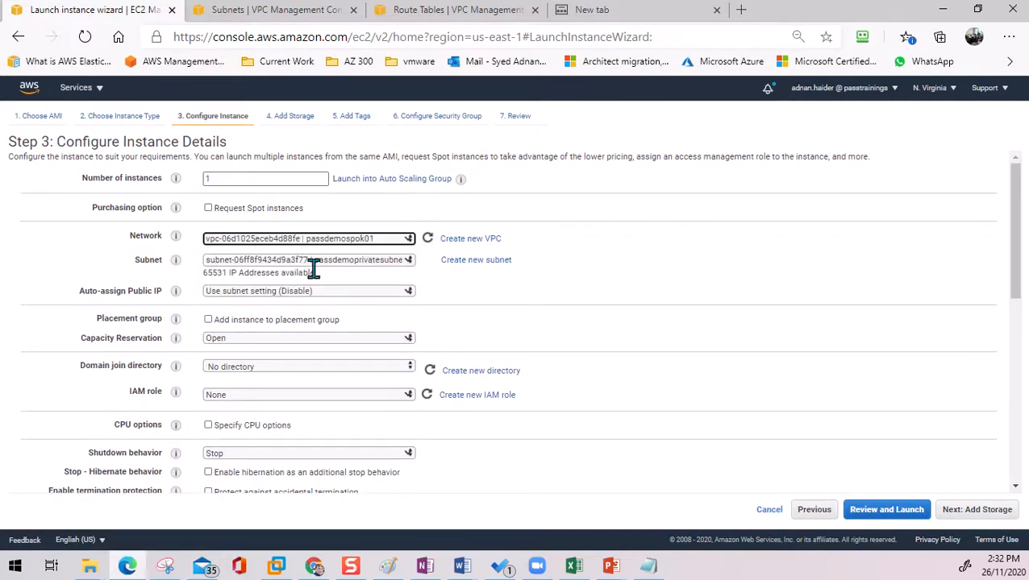
pyautogui.click(986, 509)
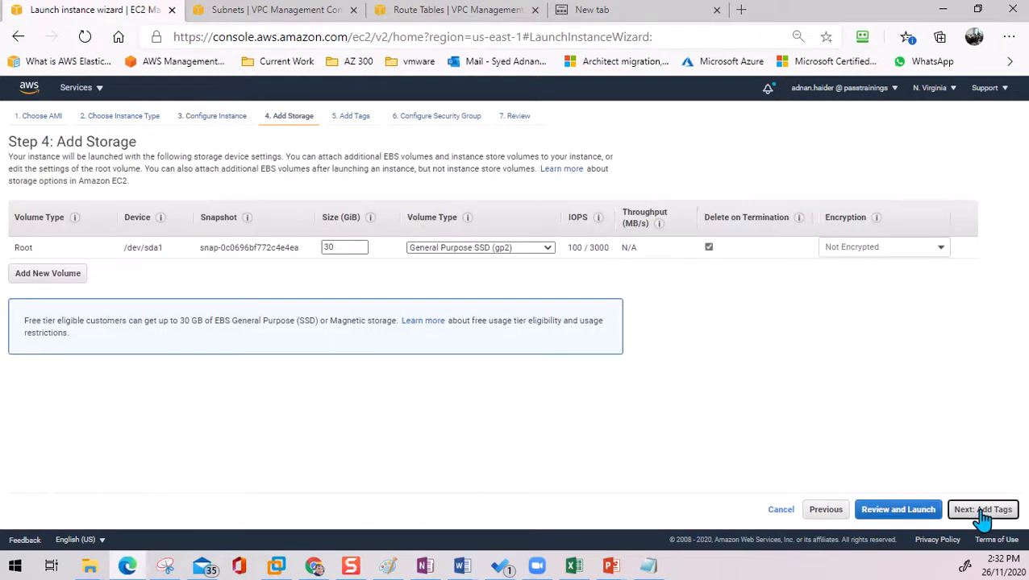
pyautogui.click(984, 510)
# - Add a tag with key name and value passdemowindowspri01, and continue to the security group settings
pyautogui.click(34, 304)
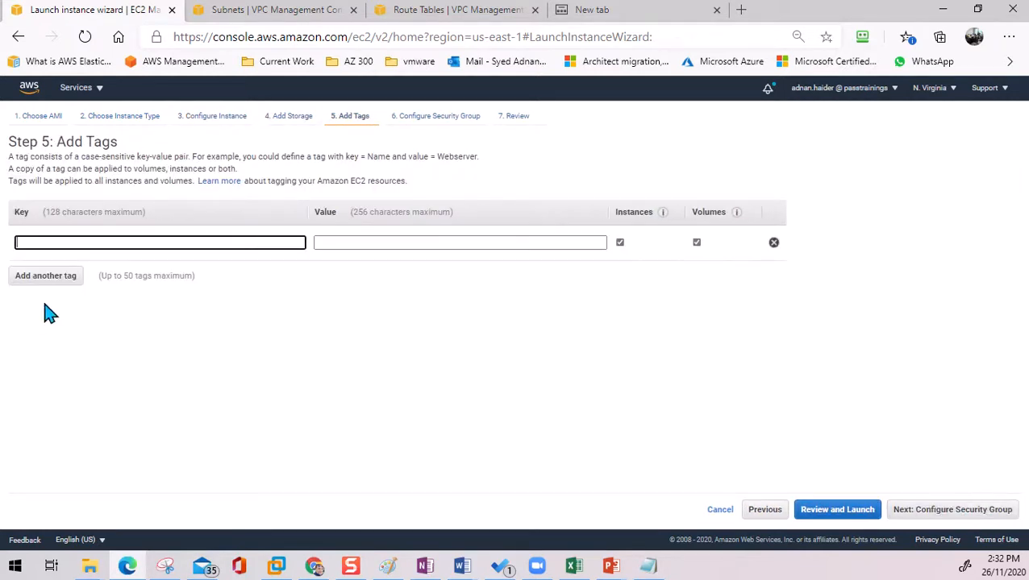
pyautogui.write('name')
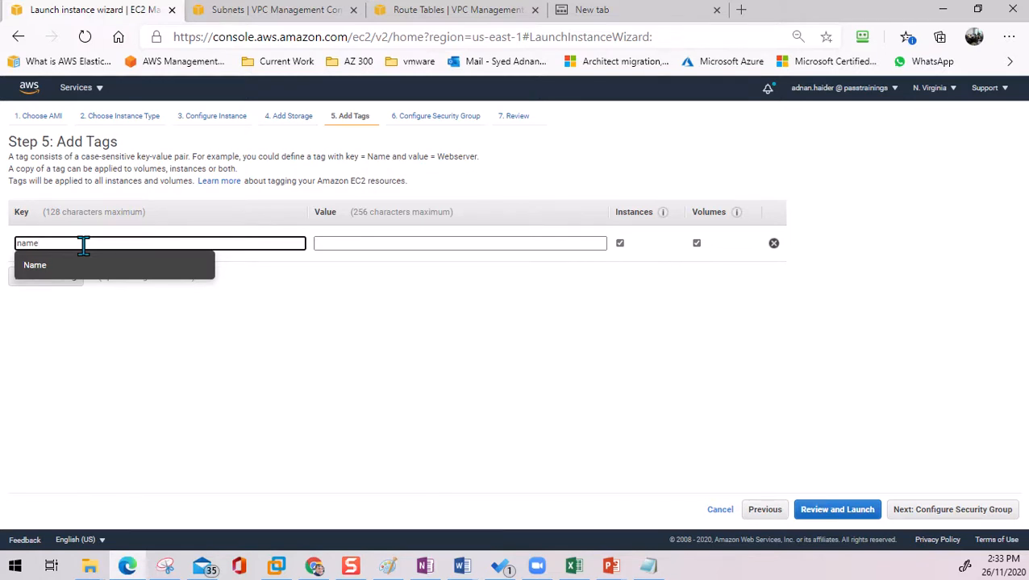
pyautogui.press('Tab')
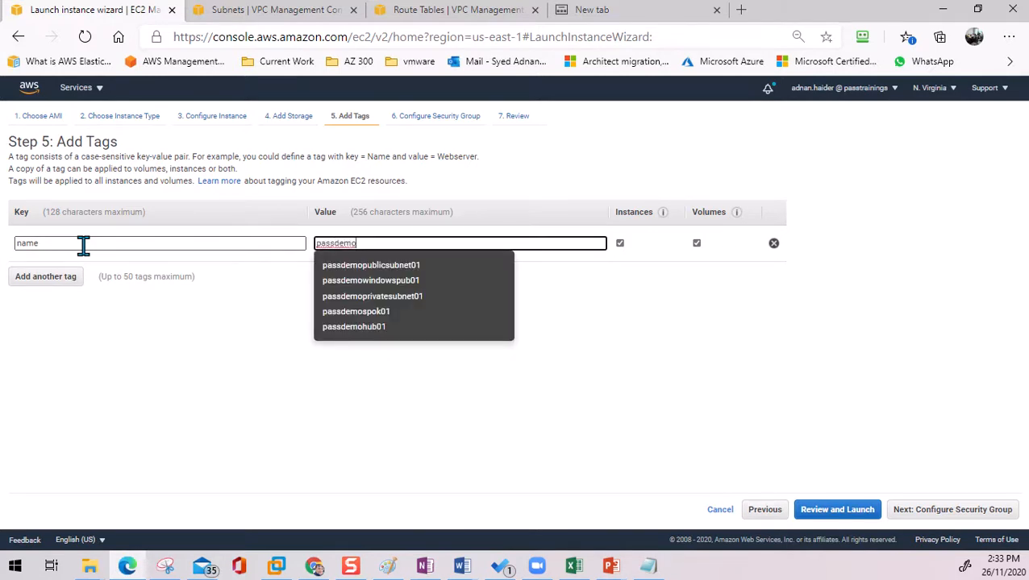
pyautogui.write('pri01')
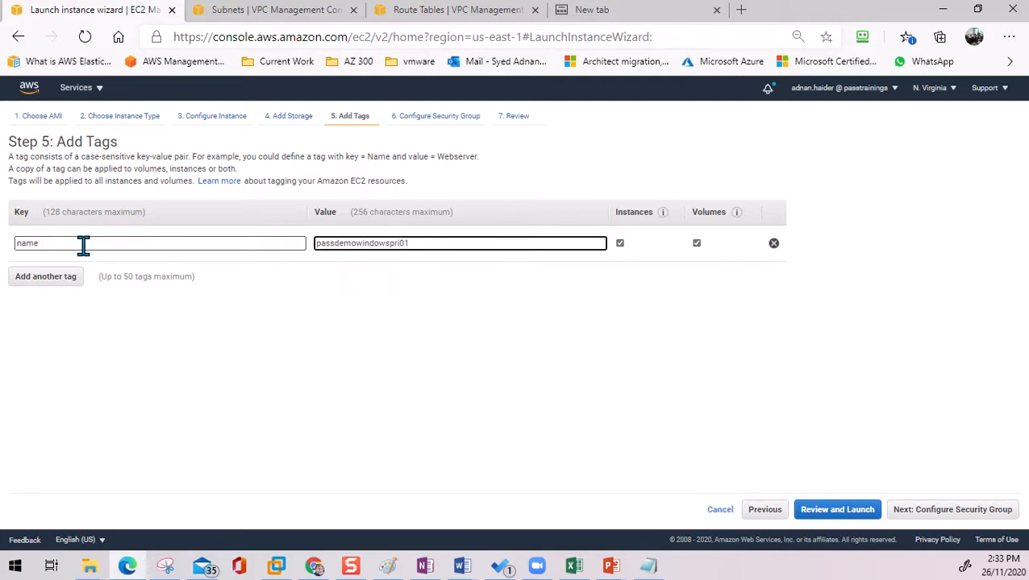
pyautogui.doubleClick(357, 243)
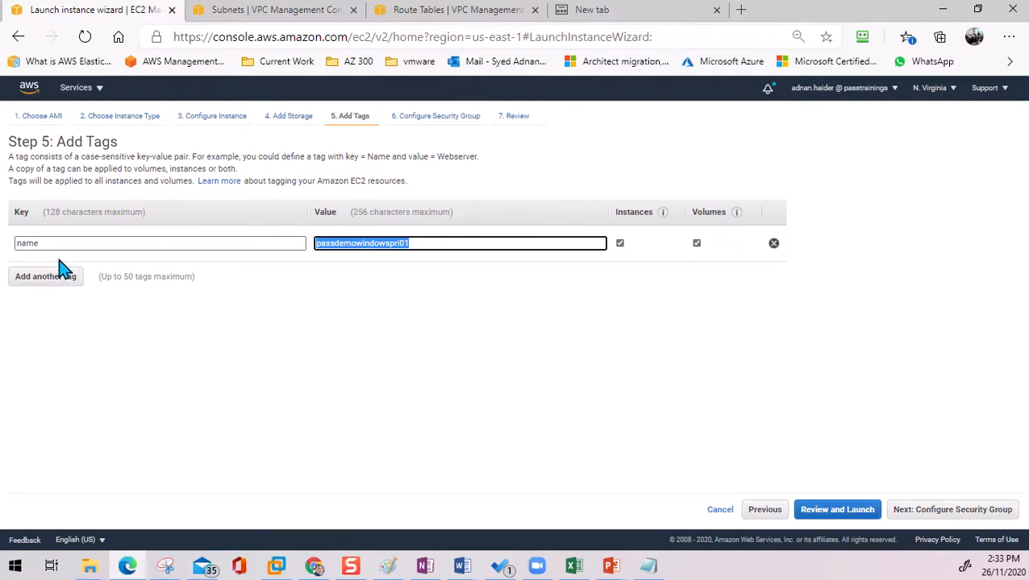
pyautogui.click(963, 518)
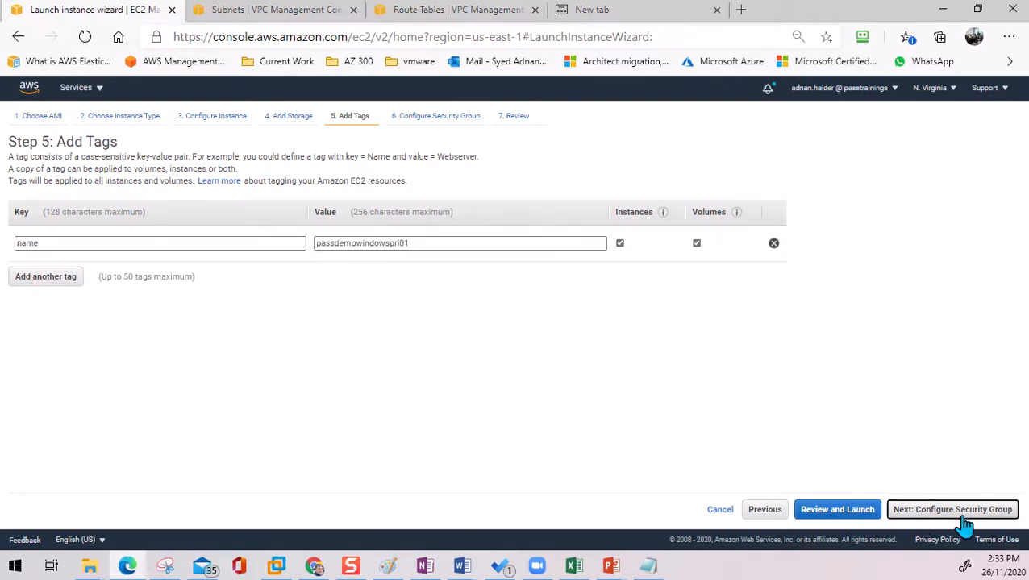
# - Copy the tag value passdemowindowspri01 and use it as the security group name and in place of launch-wizard-1 in the description
pyautogui.moveTo(276, 225); pyautogui.dragTo(10, 222)
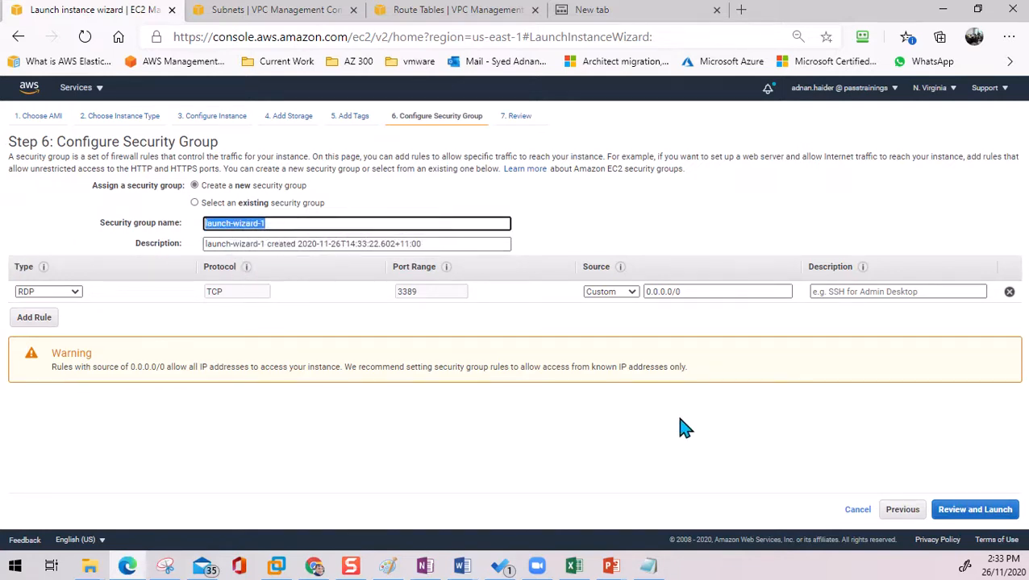
pyautogui.click(897, 514)
pyautogui.doubleClick(390, 242)
pyautogui.hotkey('ctrl', 'c')
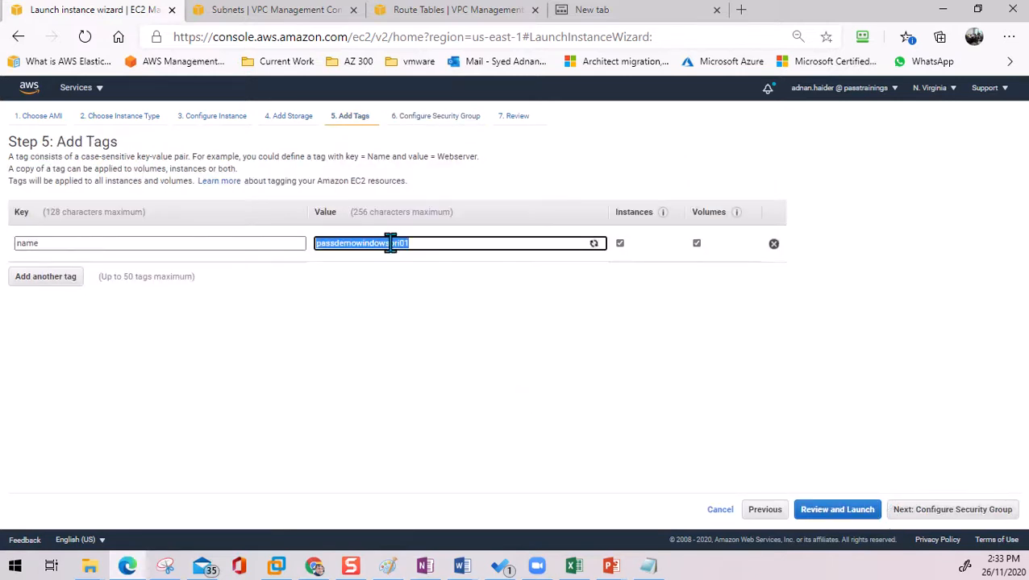
pyautogui.click(941, 511)
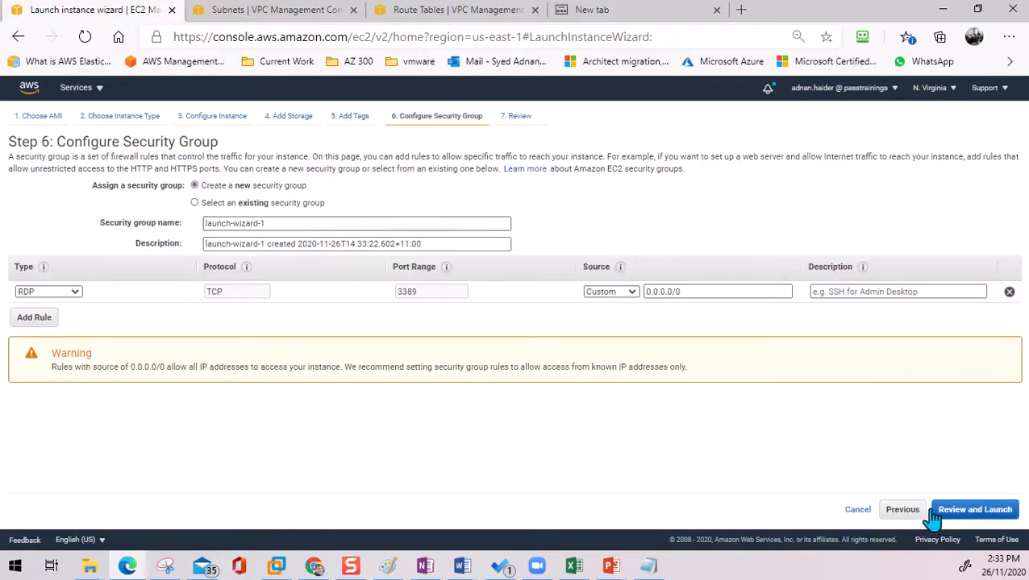
pyautogui.tripleClick(274, 225)
pyautogui.hotkey('ctrl', 'v')
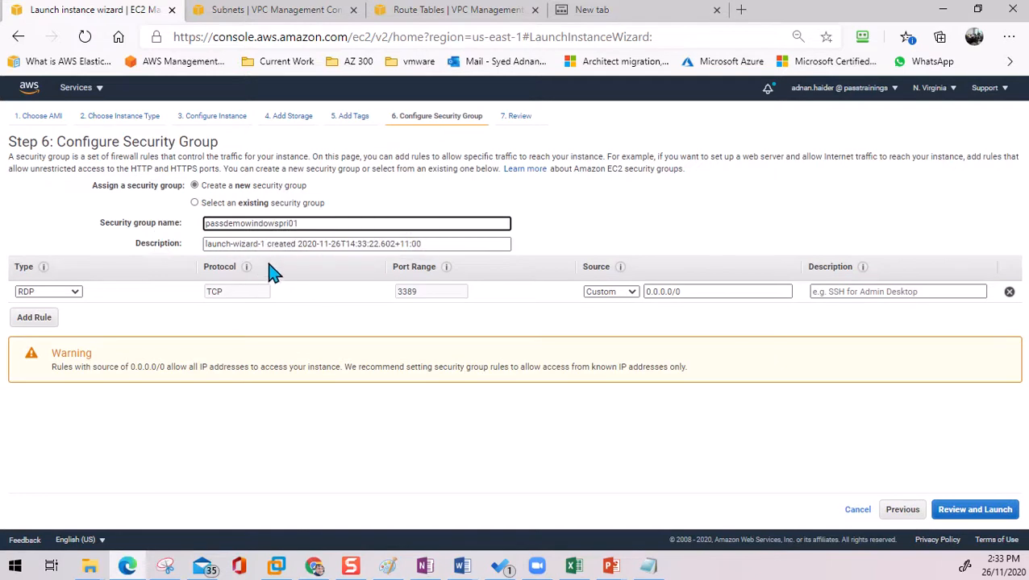
pyautogui.moveTo(266, 244); pyautogui.dragTo(125, 255)
pyautogui.hotkey('ctrl', 'v')
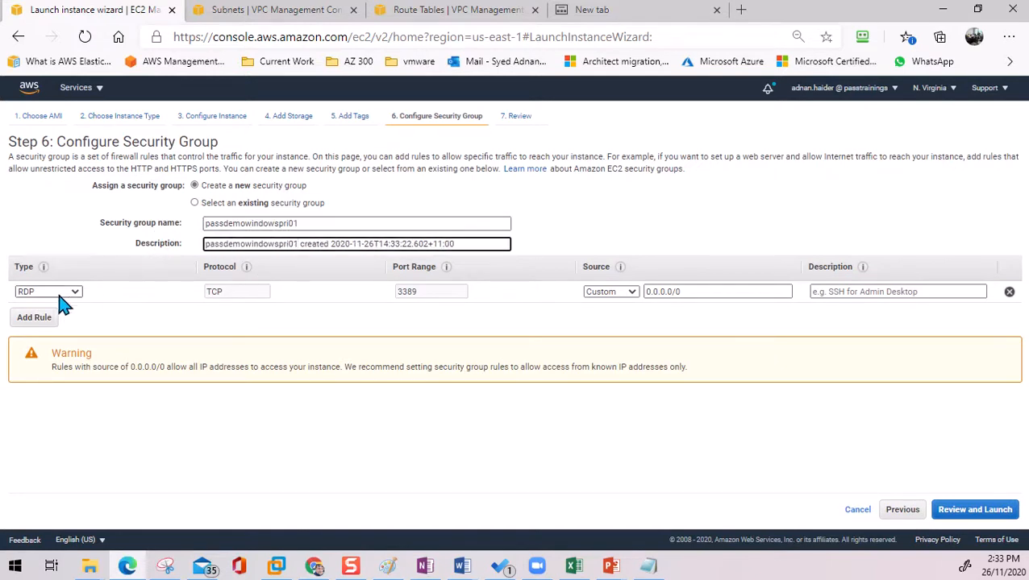
# - Add an HTTP rule to the security group and proceed to the instance launch review
pyautogui.click(34, 316)
pyautogui.click(57, 315)
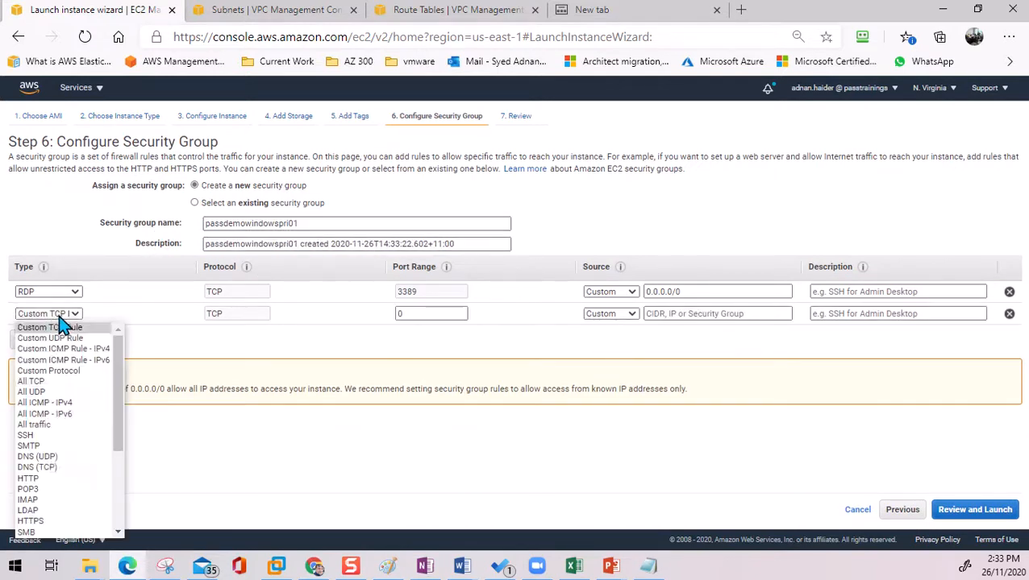
pyautogui.click(52, 478)
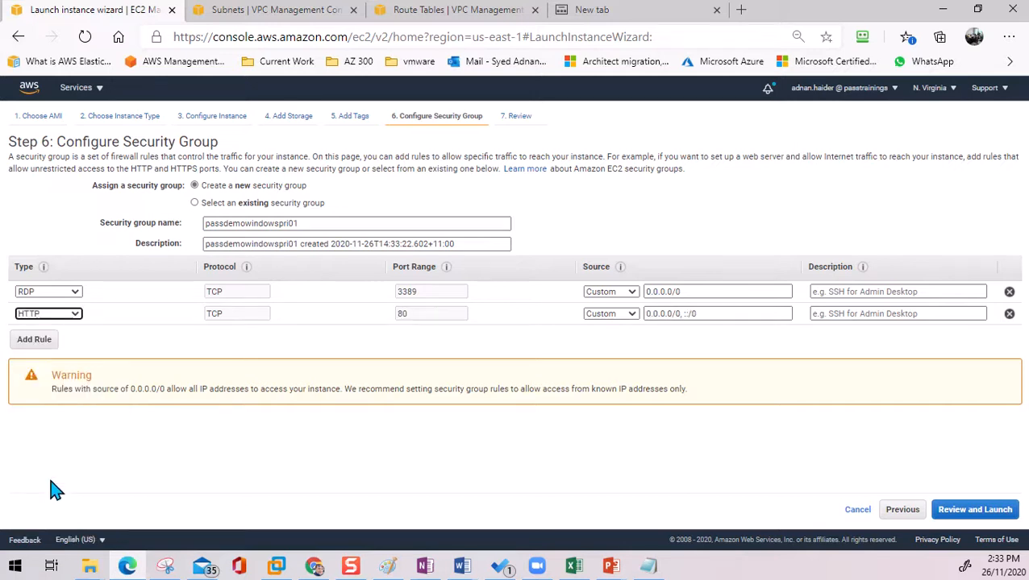
pyautogui.click(971, 512)
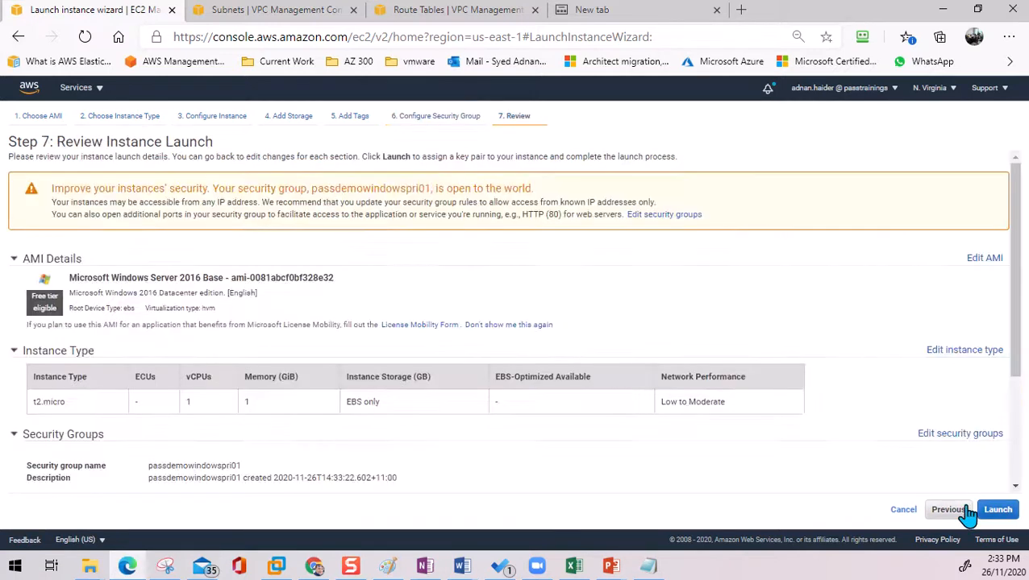
# - Launch the private-subnet instance with the existing 360cloudkey key pair, acknowledging access to the private key file
pyautogui.click(998, 511)
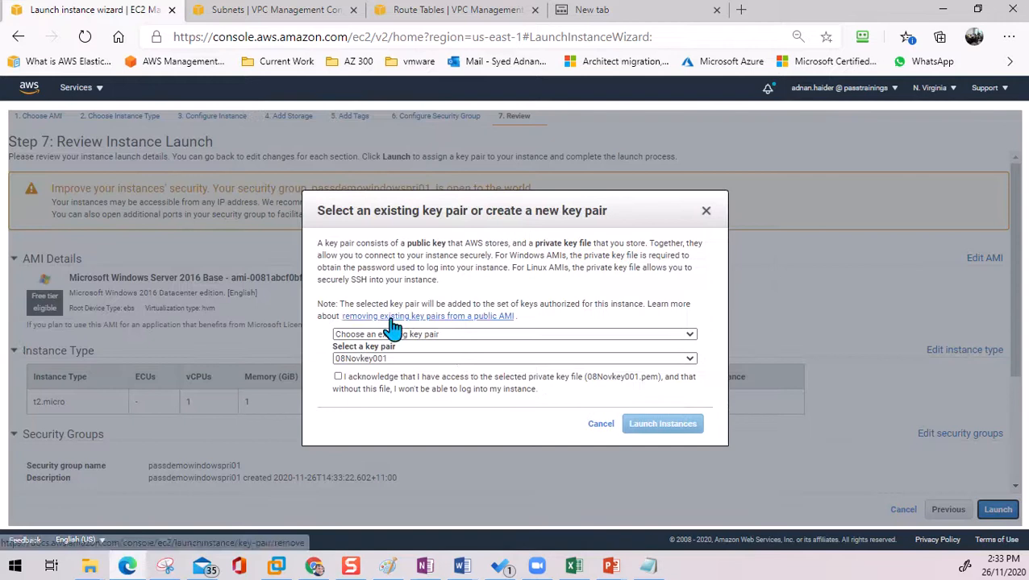
pyautogui.click(420, 360)
pyautogui.click(398, 384)
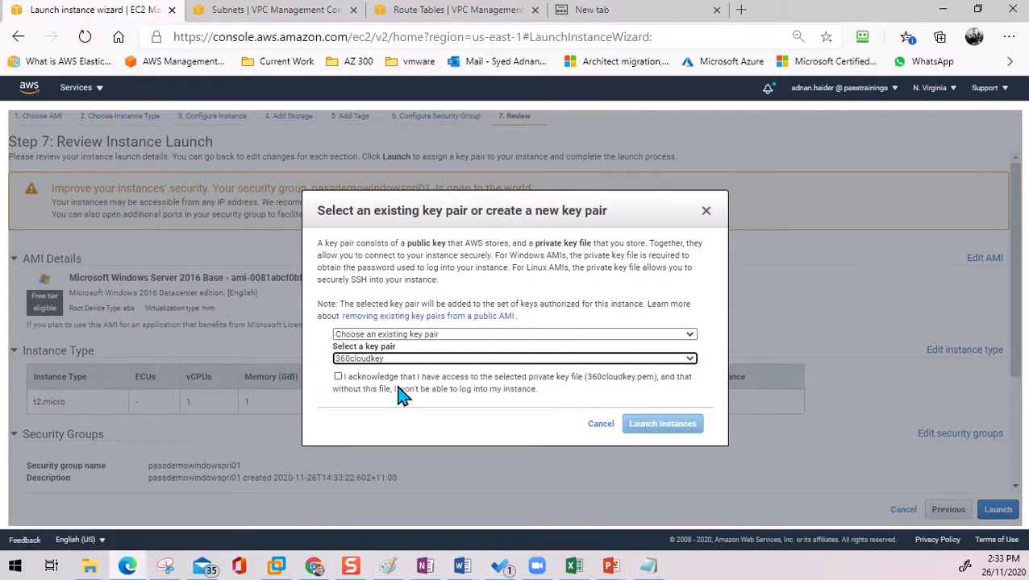
pyautogui.click(338, 377)
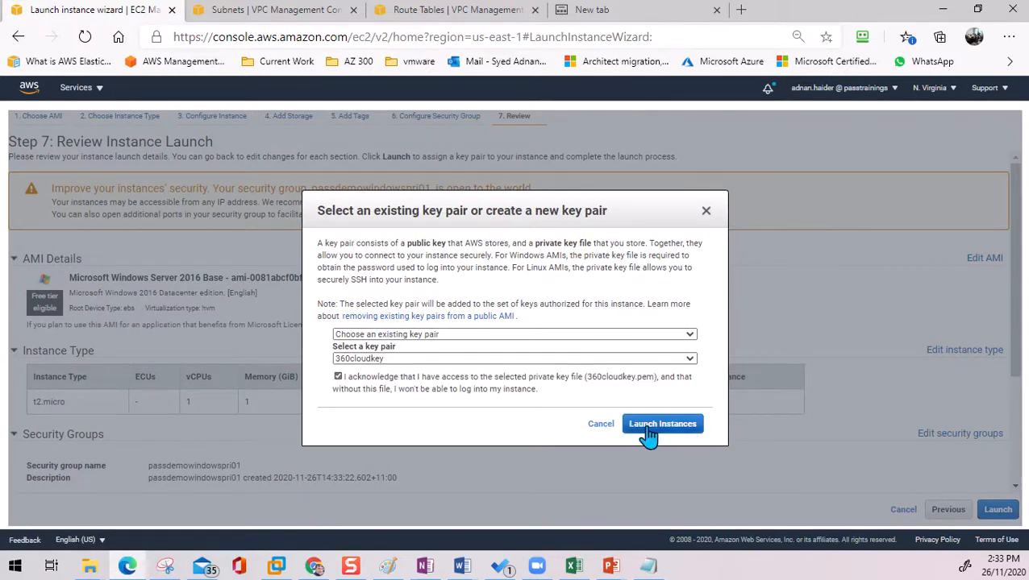
pyautogui.click(649, 425)
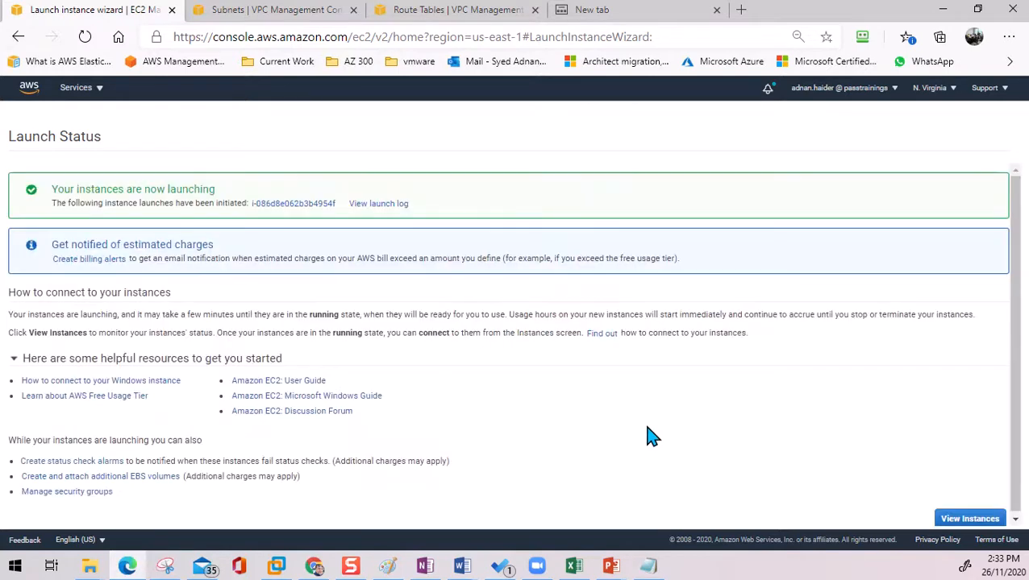
# - View the instances list, name the new unnamed instance passdemowindowspri01, and dismiss the console notification
pyautogui.click(968, 520)
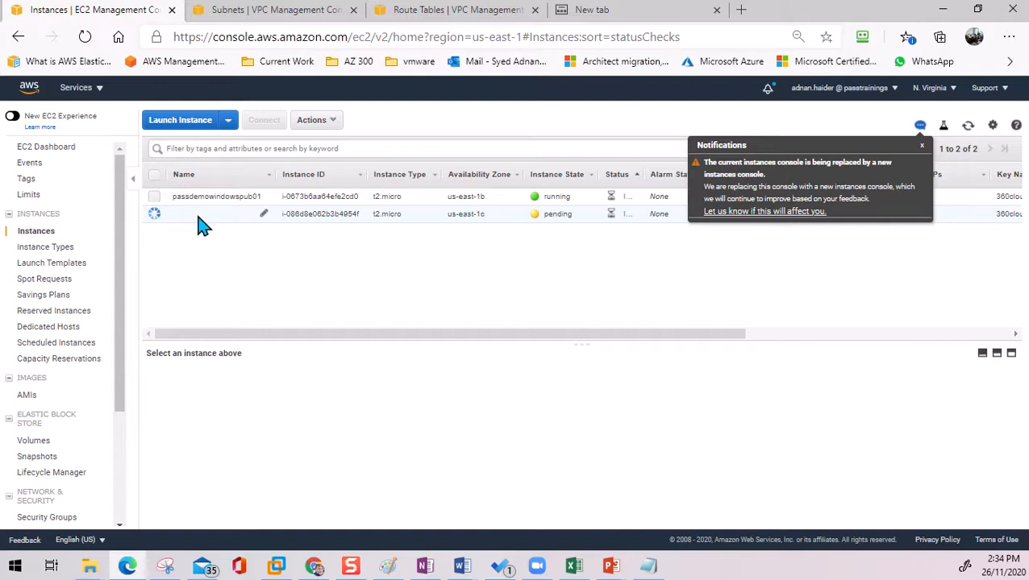
pyautogui.click(259, 223)
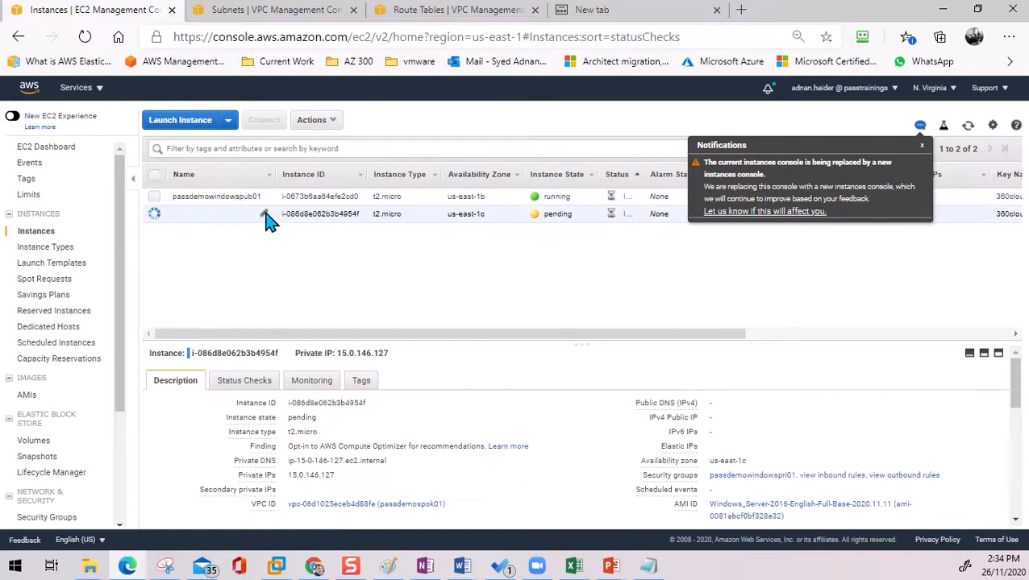
pyautogui.click(263, 212)
pyautogui.hotkey('ctrl', 'v')
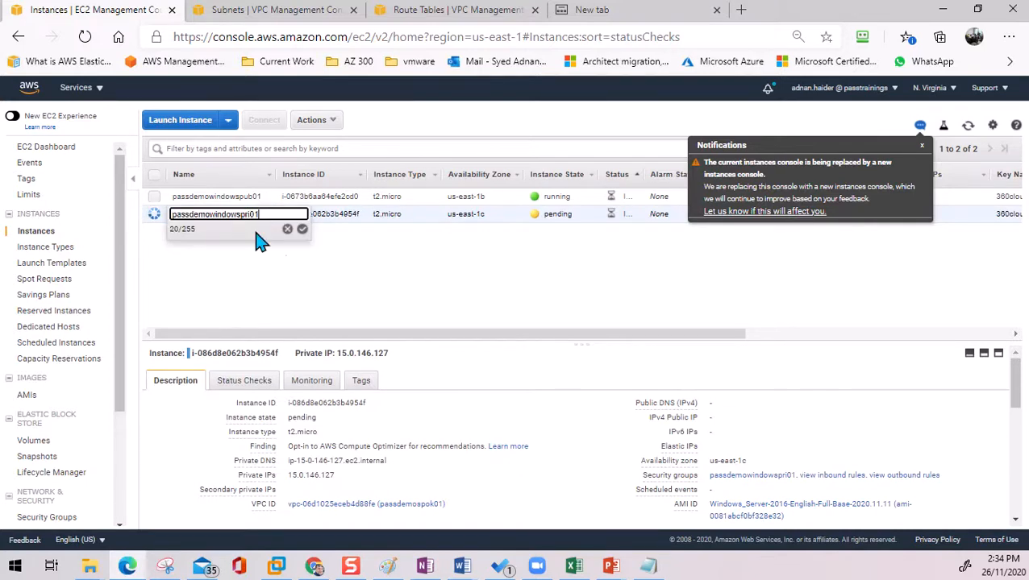
pyautogui.click(302, 228)
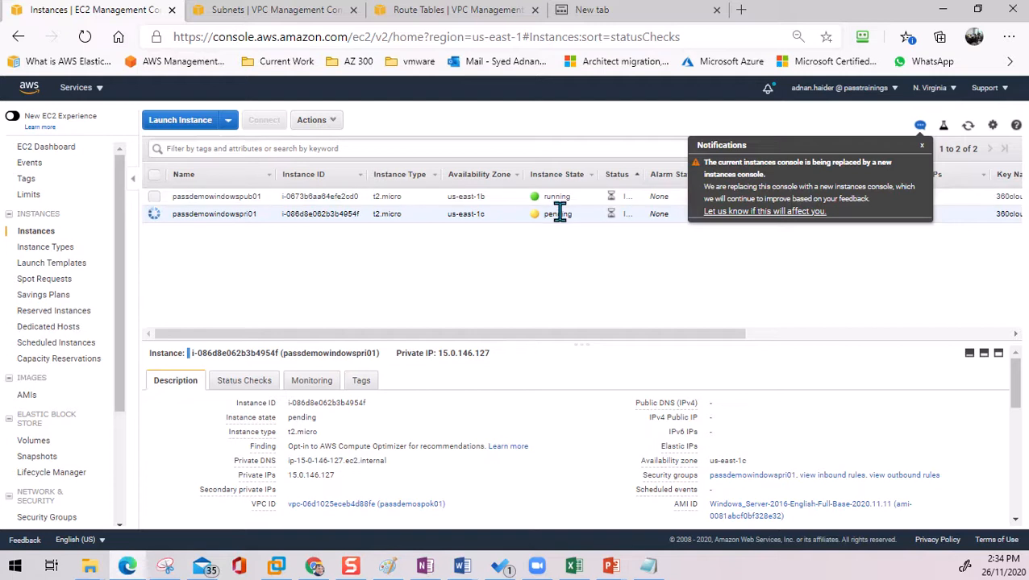
pyautogui.click(921, 146)
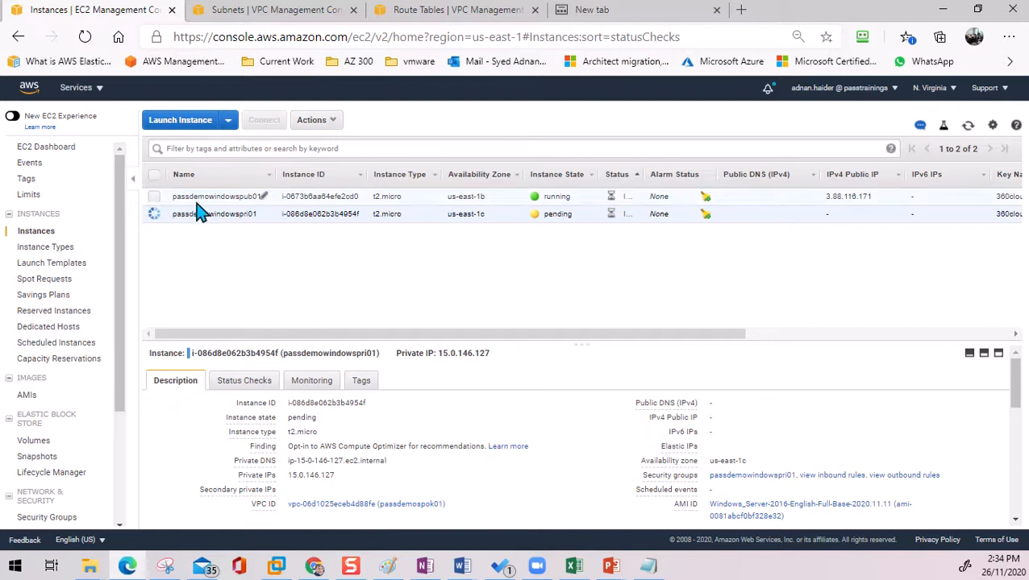
# - Examine the details of the passdemowindowspub01 and passdemowindowspri01 instances
pyautogui.click(154, 196)
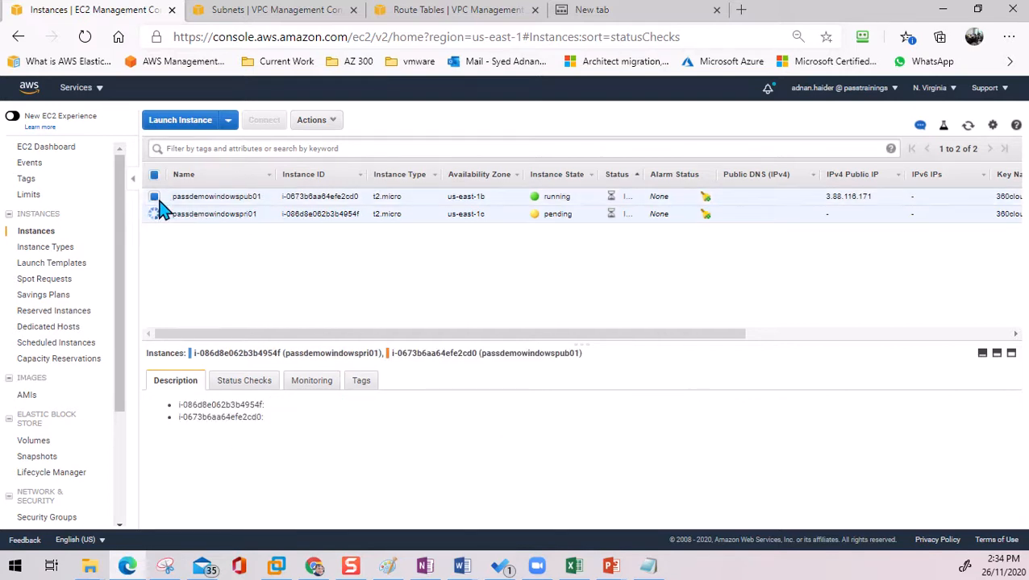
pyautogui.click(239, 196)
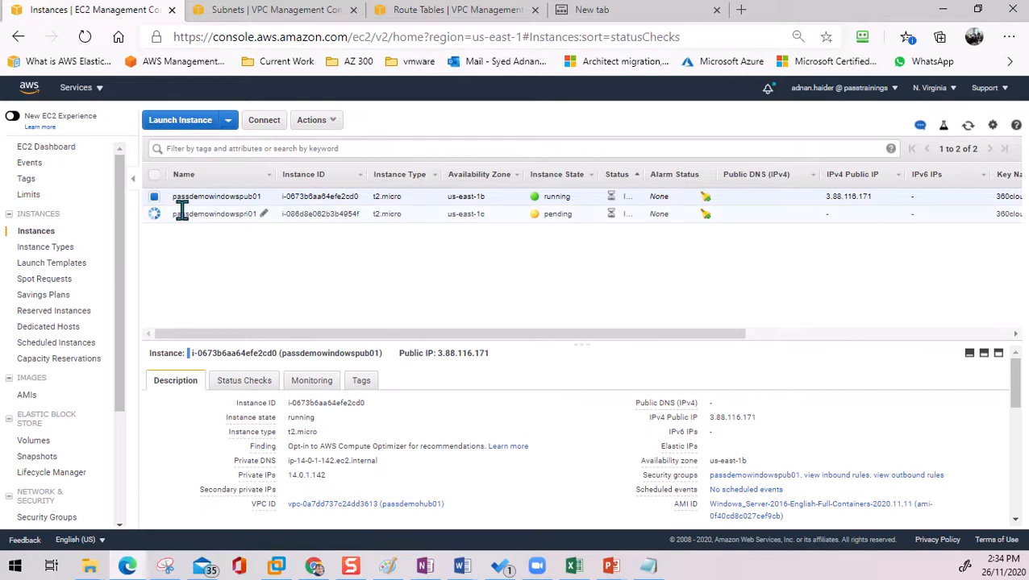
pyautogui.click(191, 212)
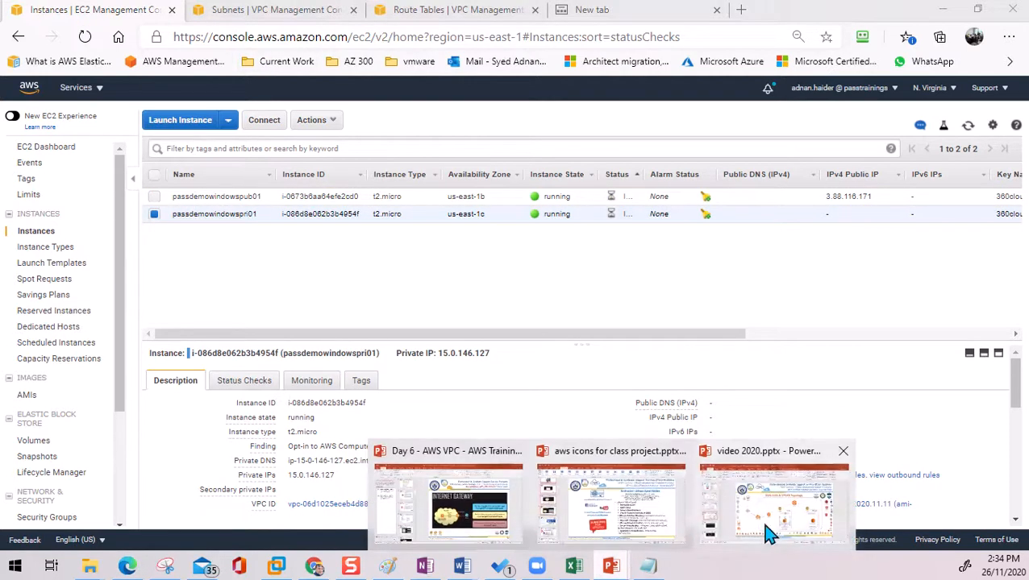
# - Switch to video 2020.pptx in PowerPoint and examine the hub's public subnet on the AWS HUB & SPOKE Topology slide
pyautogui.hotkey('alt', 'Tab')
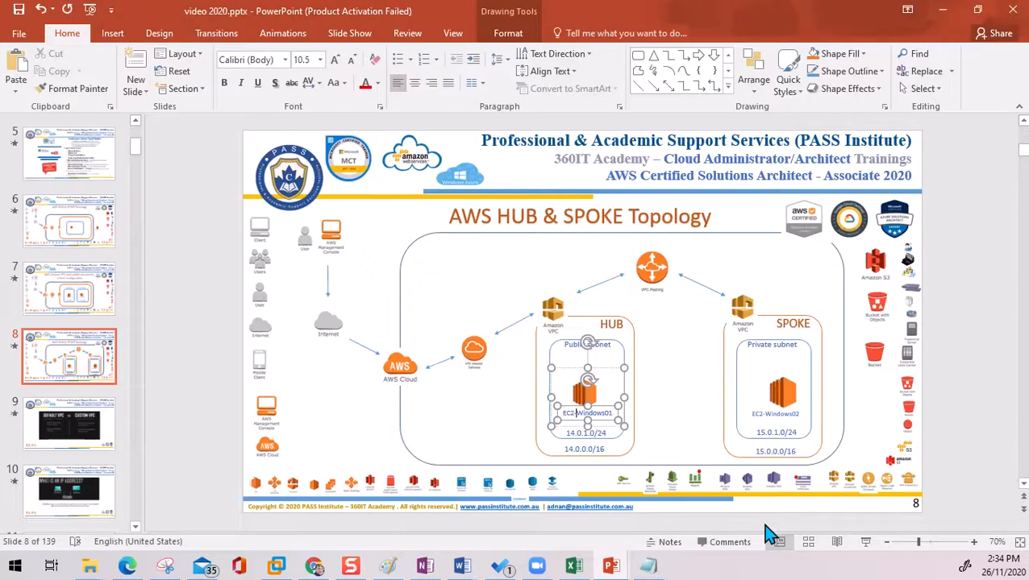
pyautogui.click(538, 382)
pyautogui.click(549, 382)
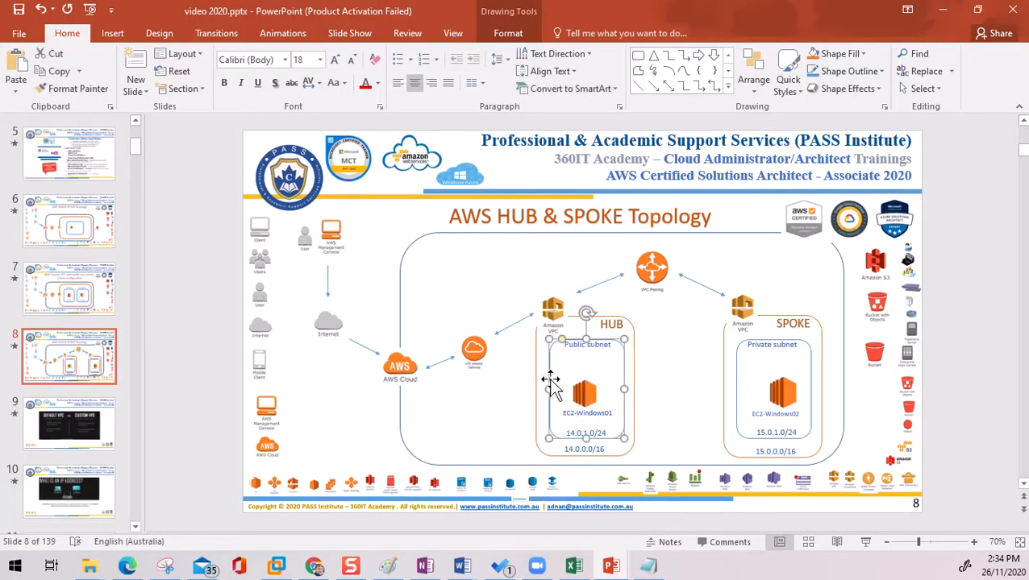
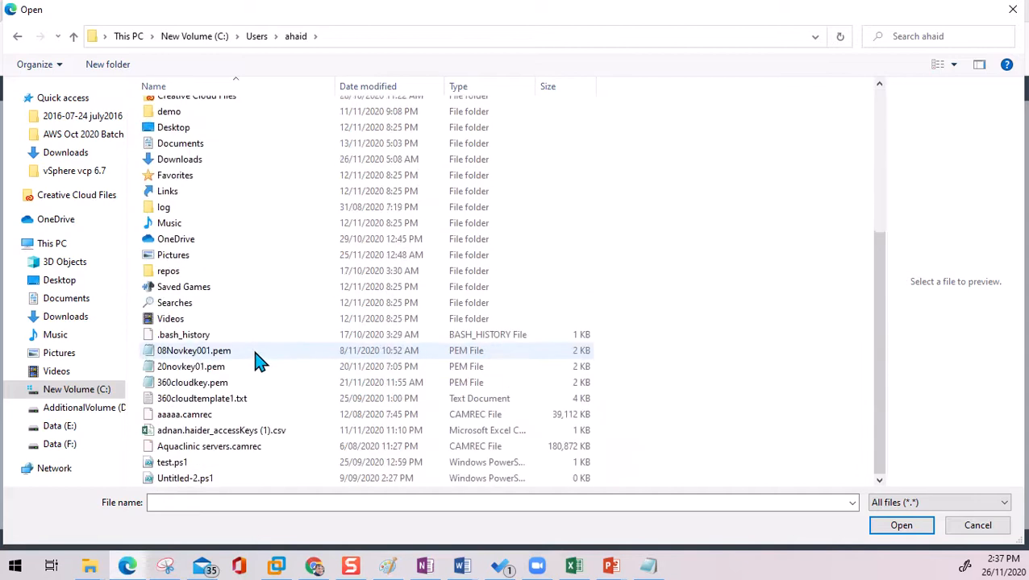
# - Decrypt the Windows administrator password for passdemowindowspub01 using the key file 360cloudkey.pem, and copy the password
pyautogui.click(204, 387)
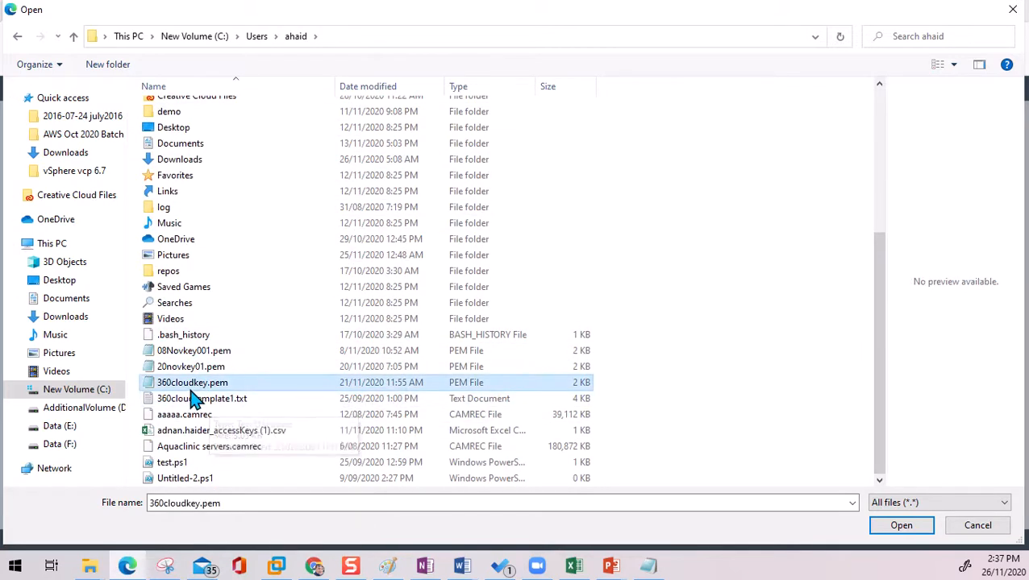
pyautogui.click(900, 526)
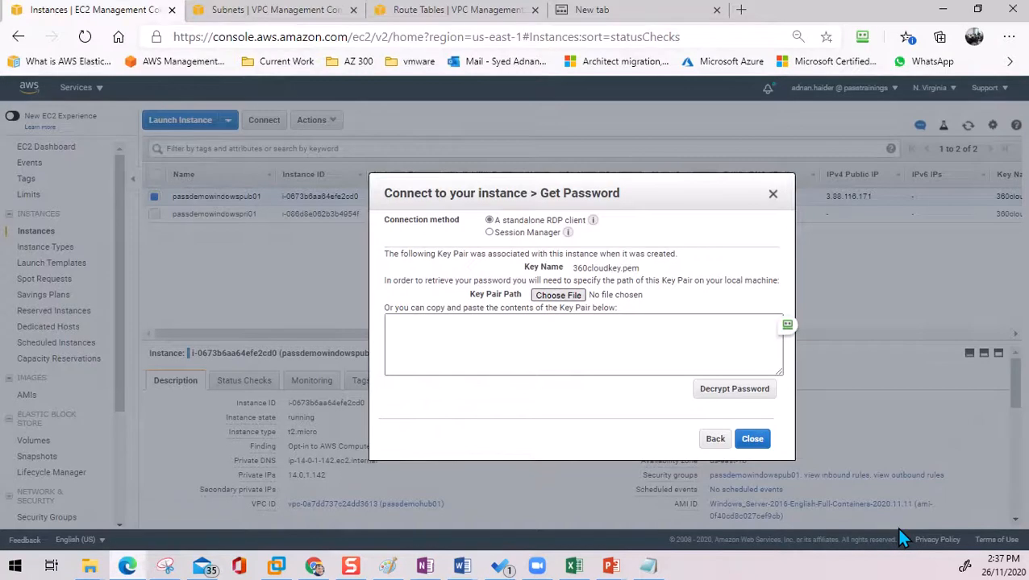
pyautogui.click(733, 391)
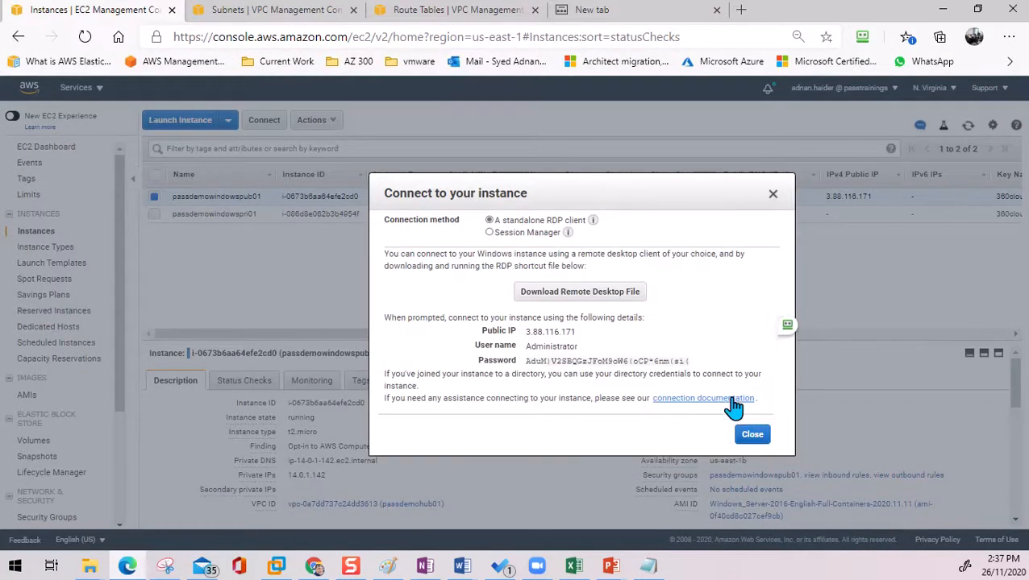
pyautogui.click(690, 362)
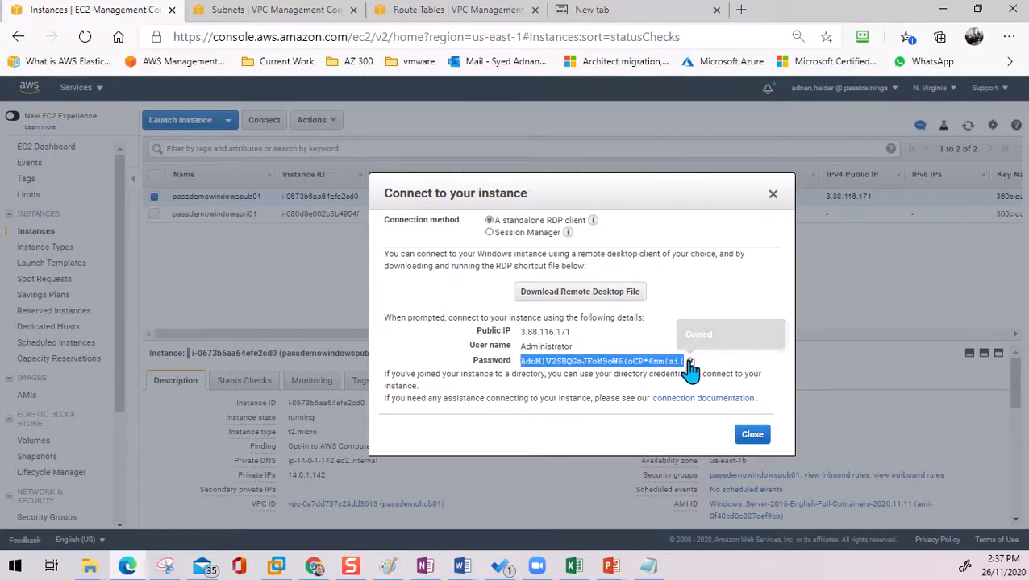
# - Download the remote desktop file for passdemowindowspub01 and try to connect to the instance with it
pyautogui.click(575, 293)
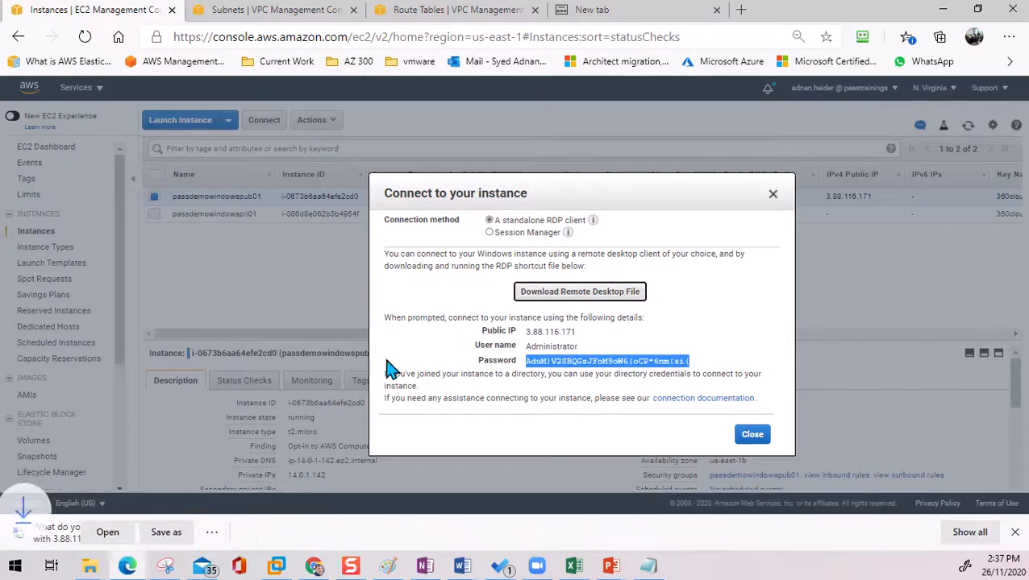
pyautogui.click(165, 533)
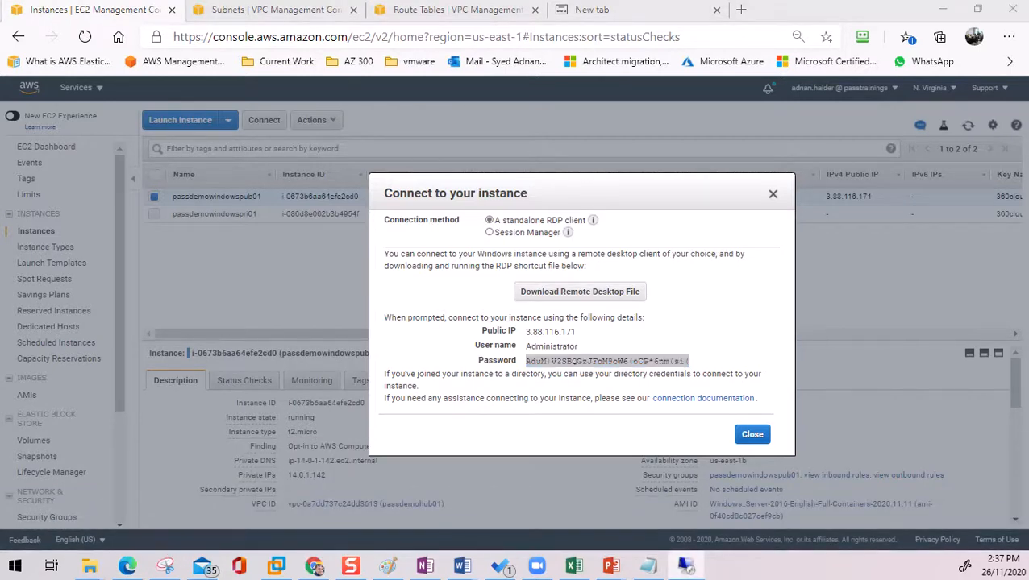
pyautogui.click(895, 322)
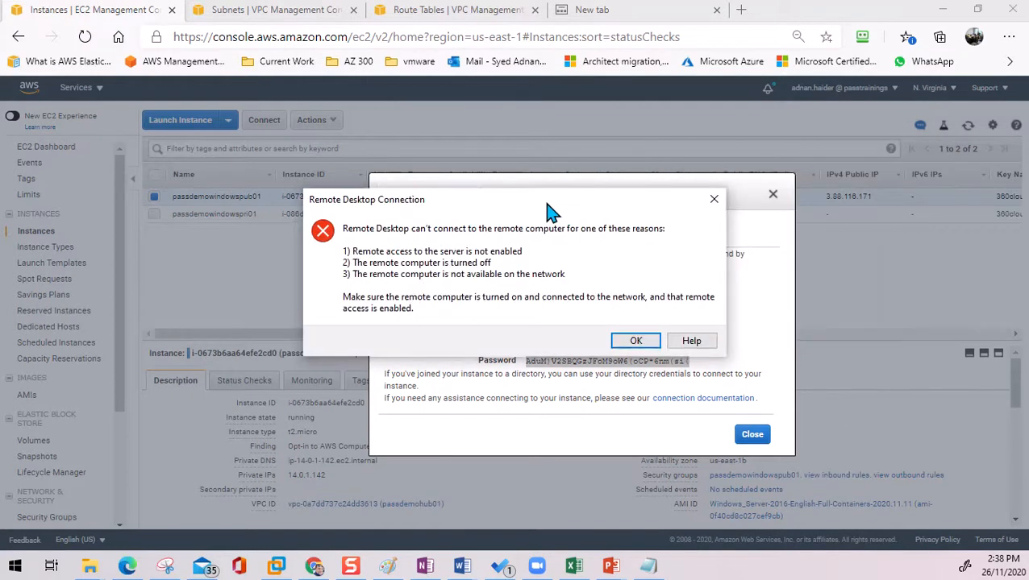
# - Reload the signed-out VPC console page for subnets, and close the connection details of passdemowindowspub01
pyautogui.click(284, 13)
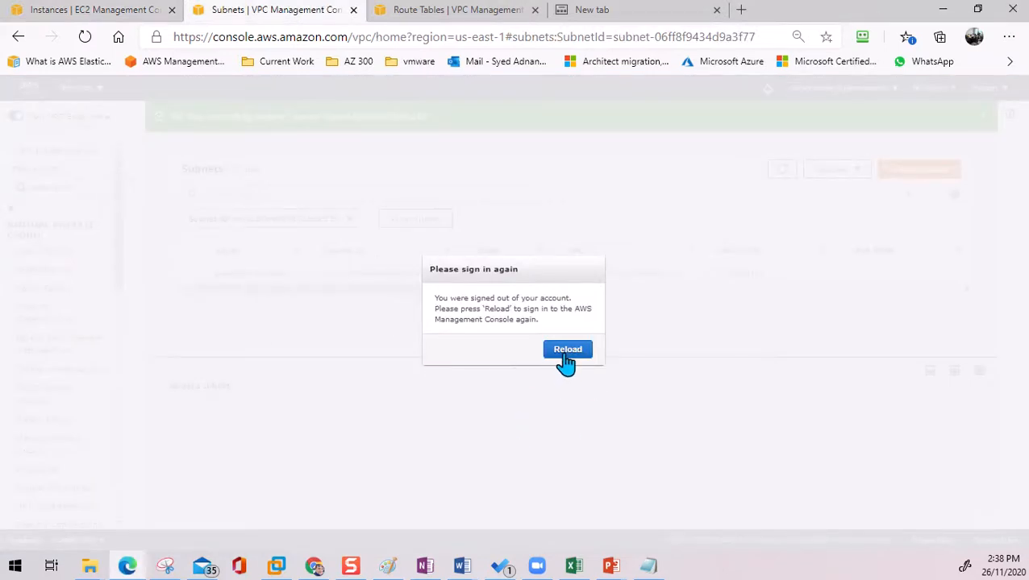
pyautogui.click(461, 11)
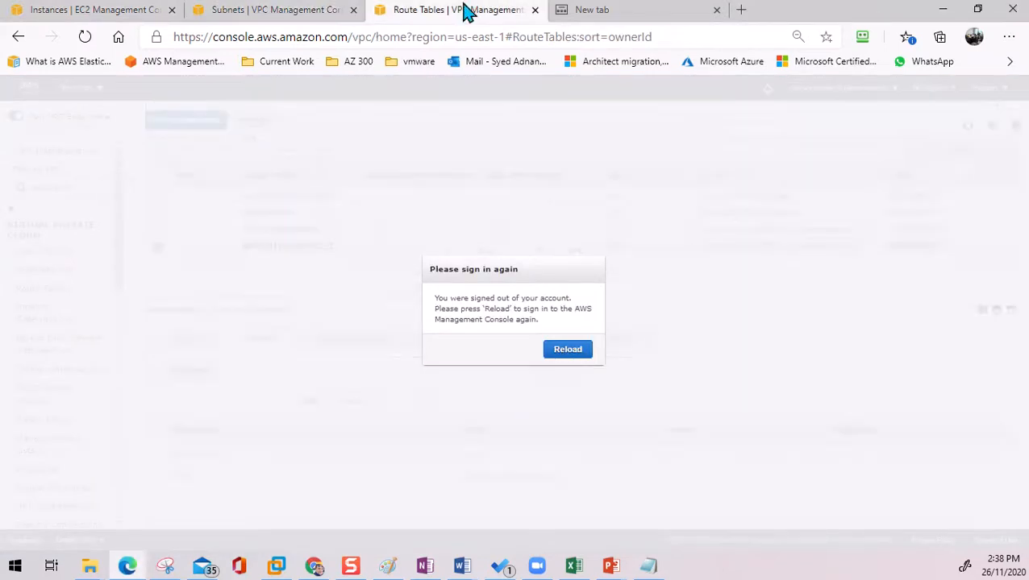
pyautogui.click(313, 14)
pyautogui.click(568, 351)
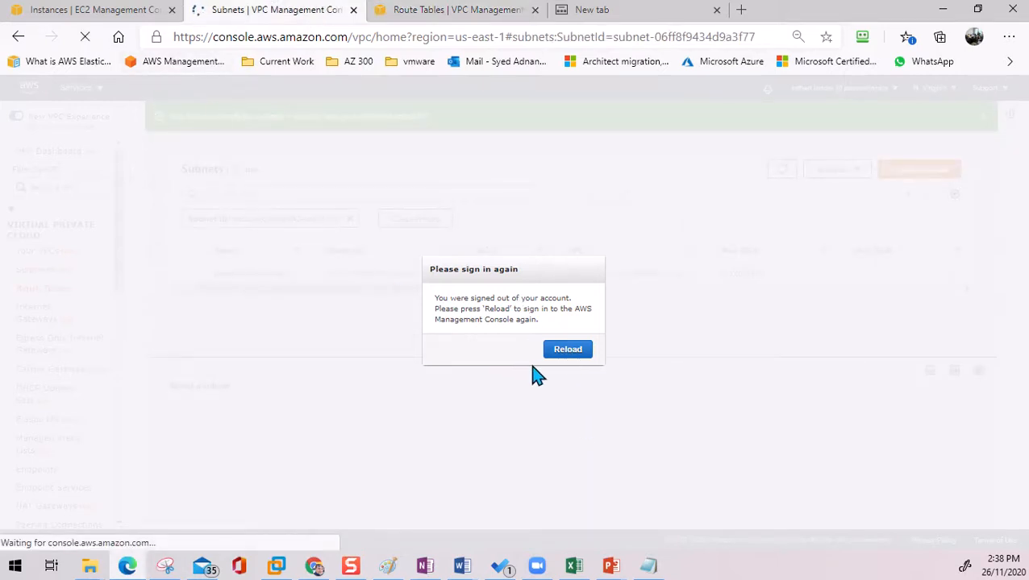
pyautogui.click(81, 9)
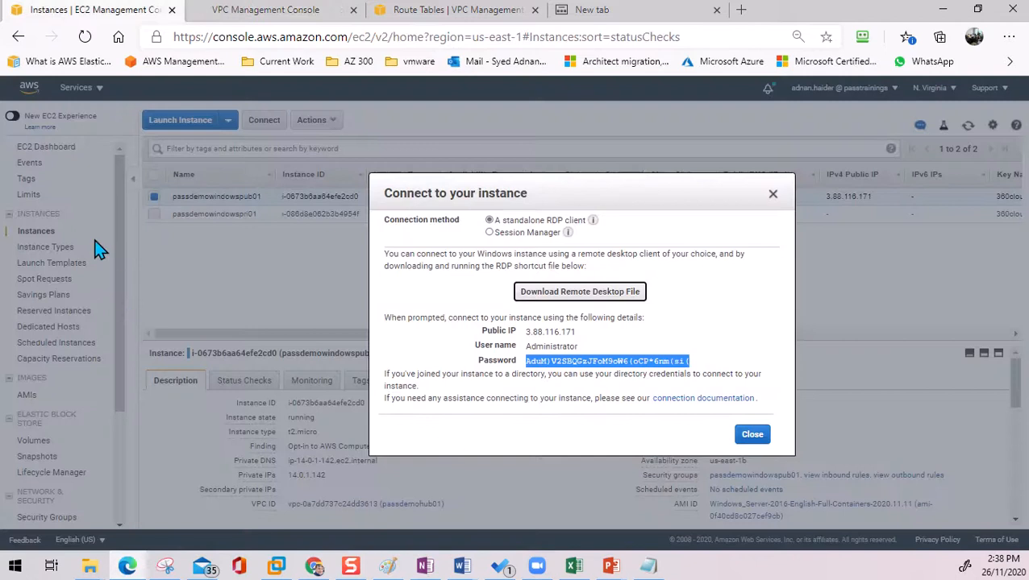
pyautogui.click(773, 196)
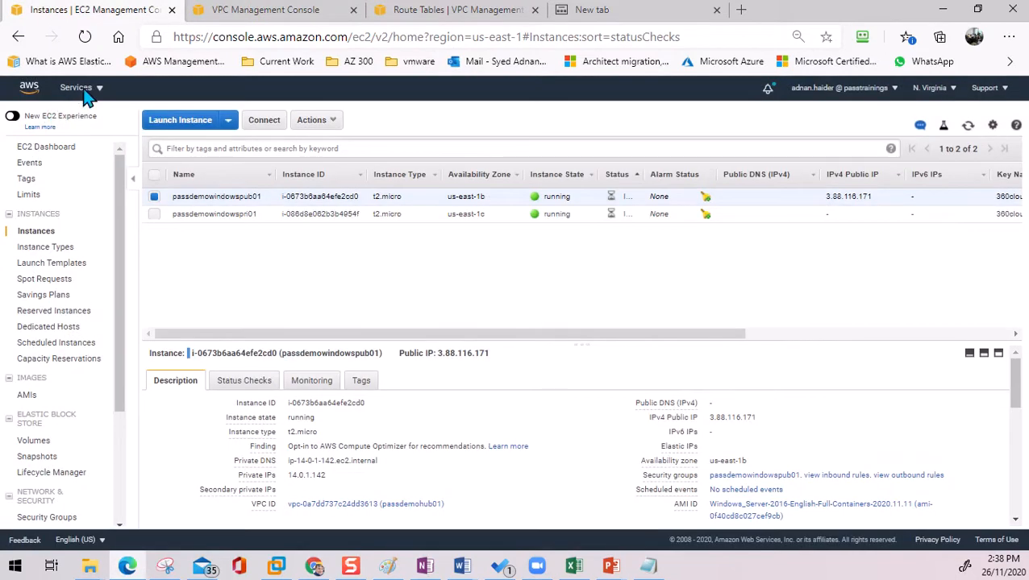
pyautogui.click(77, 88)
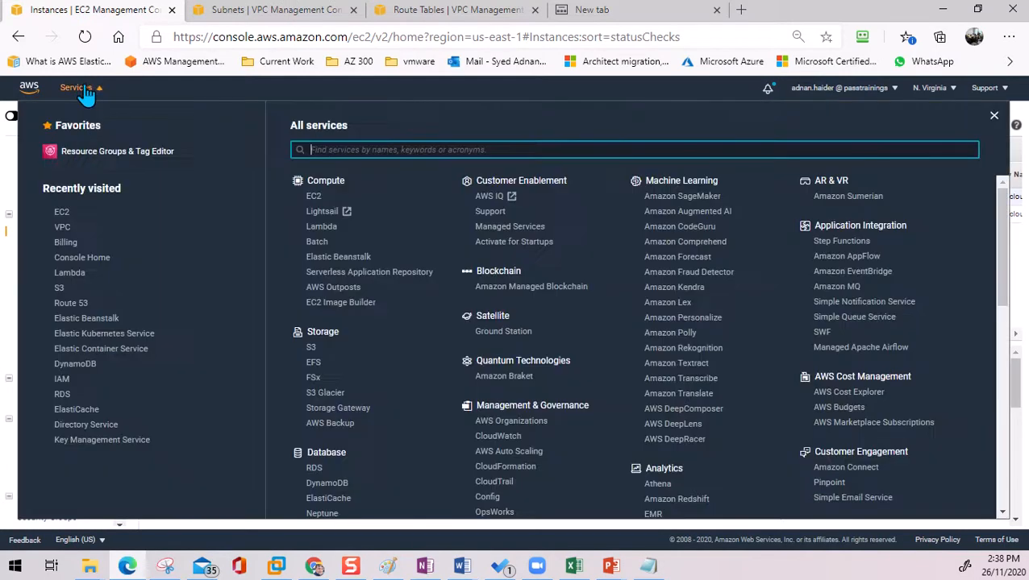
# - Create an internet gateway named passdemoigw01 in the VPC console
pyautogui.click(300, 15)
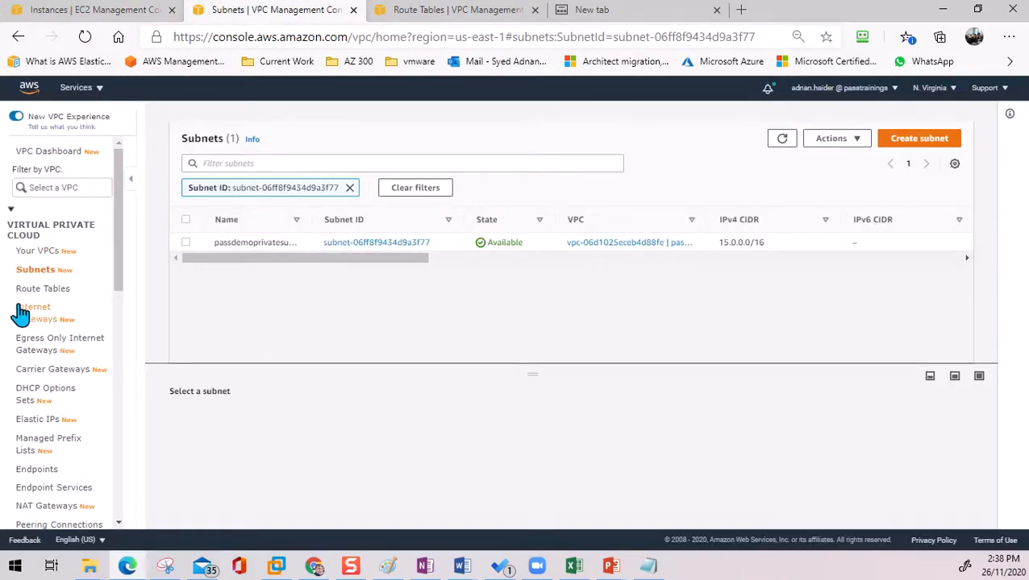
pyautogui.click(30, 318)
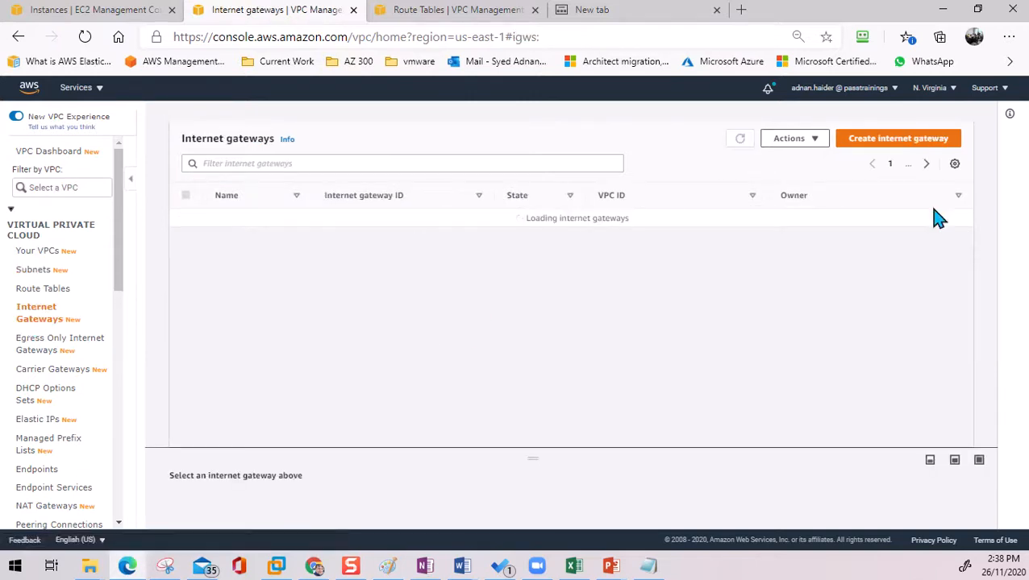
pyautogui.click(918, 143)
pyautogui.click(294, 283)
pyautogui.write('passdemoigw01')
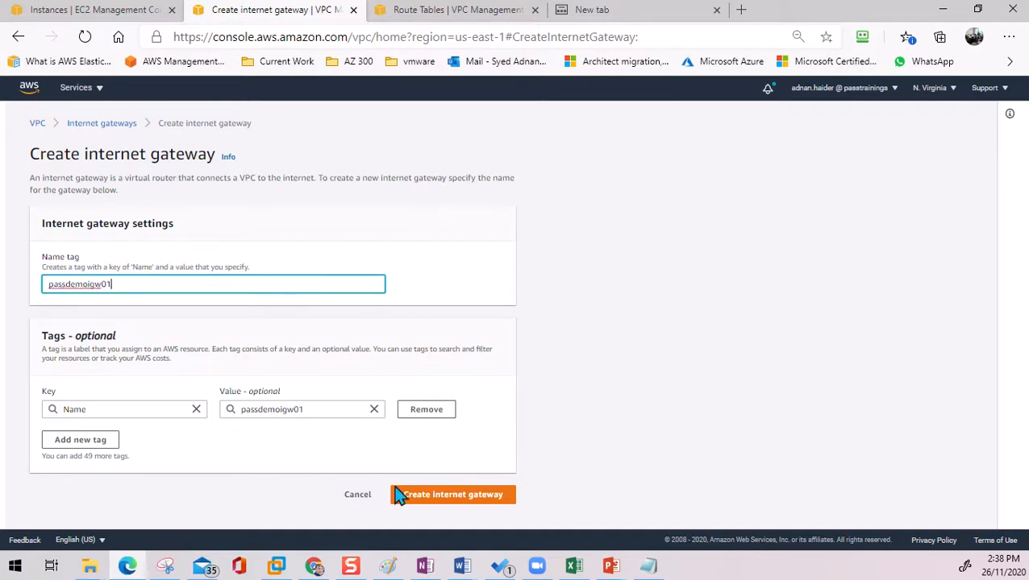
pyautogui.click(436, 501)
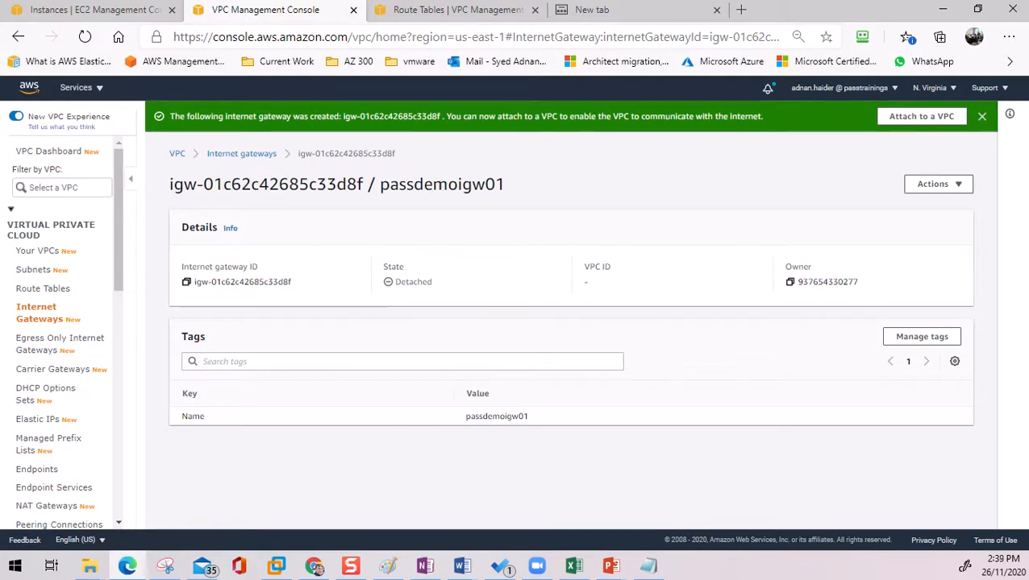
# - Attach the internet gateway passdemoigw01 to the passdemohub01 VPC
pyautogui.click(958, 188)
pyautogui.click(926, 212)
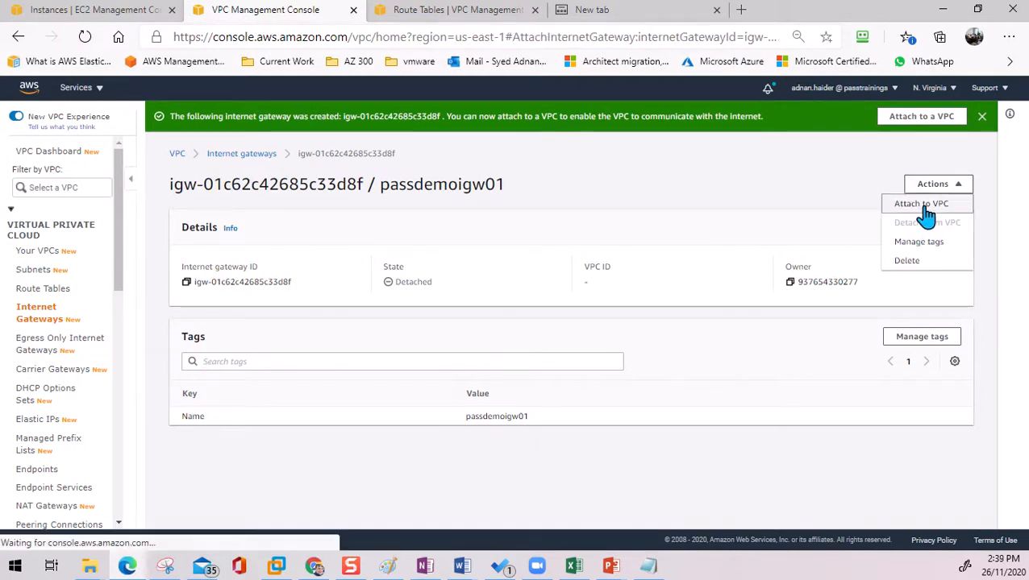
pyautogui.click(179, 267)
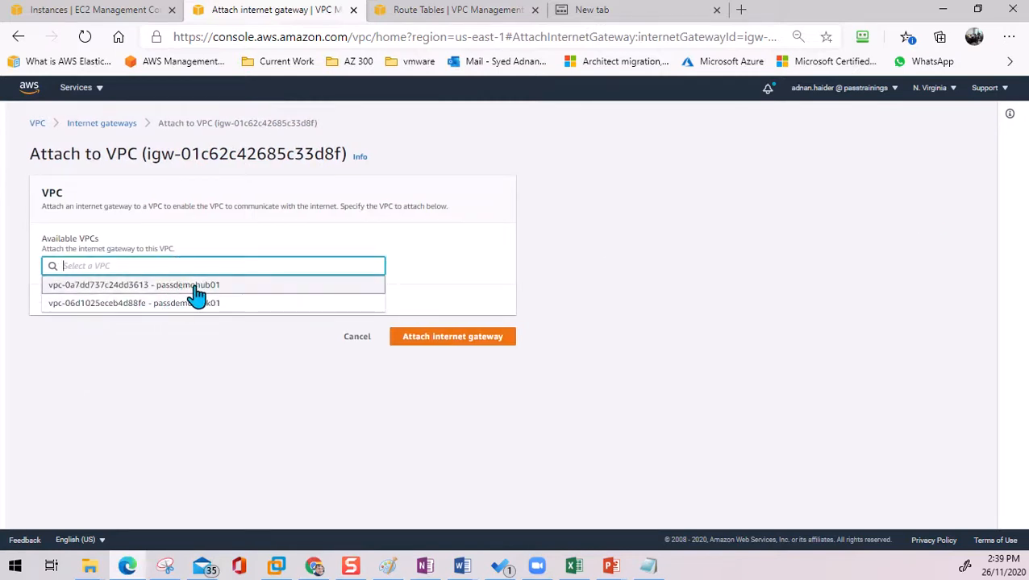
pyautogui.click(195, 286)
pyautogui.click(454, 343)
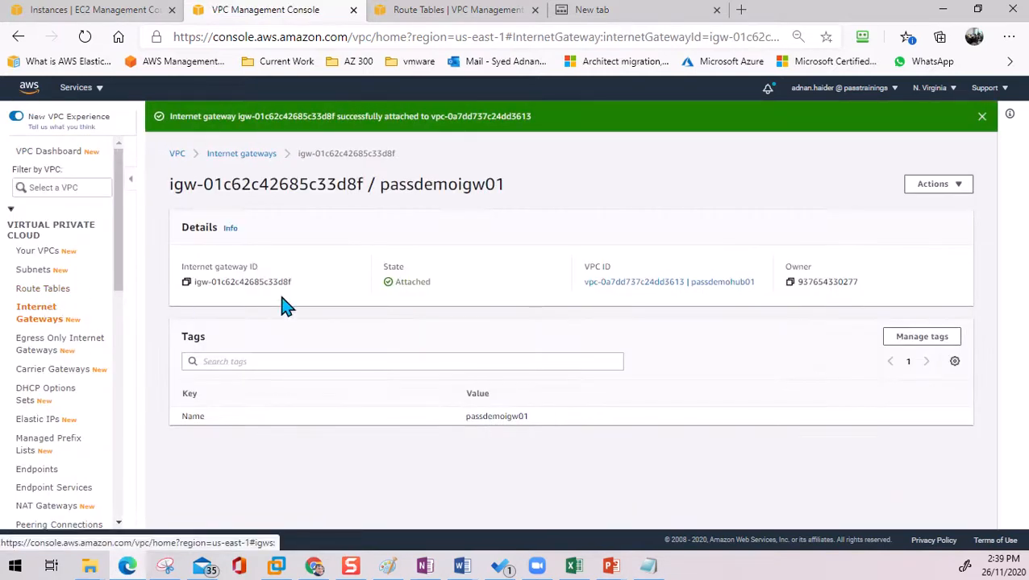
# - List the VPC route tables, and review the internet gateway on the AWS HUB & SPOKE Topology slide in PowerPoint
pyautogui.click(36, 292)
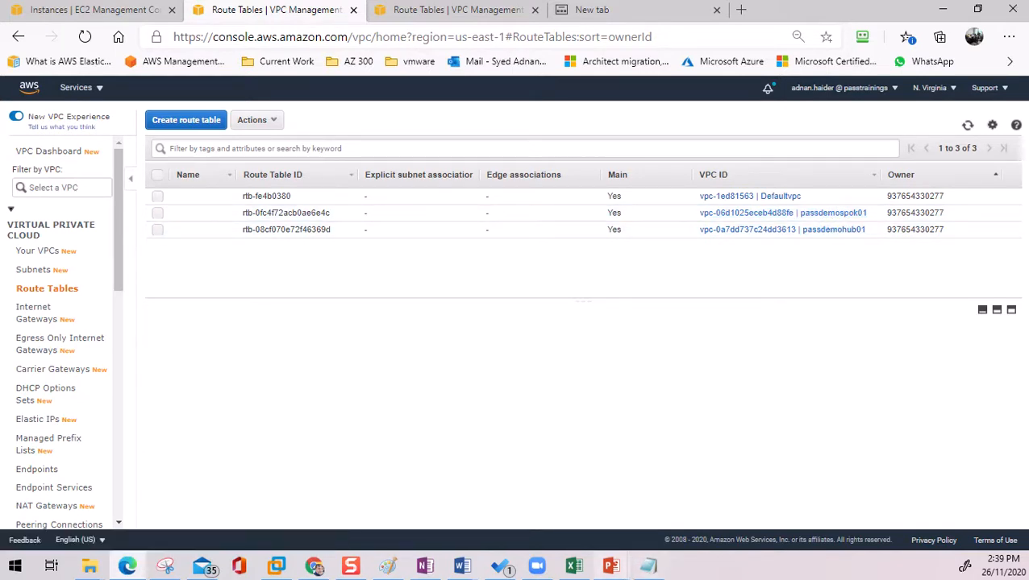
pyautogui.click(611, 567)
pyautogui.click(738, 512)
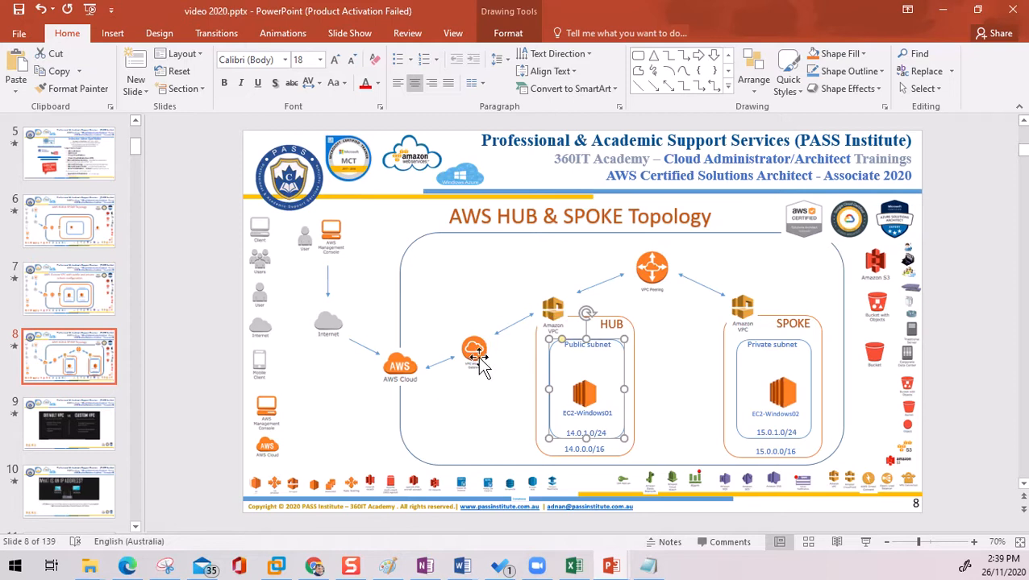
pyautogui.click(943, 10)
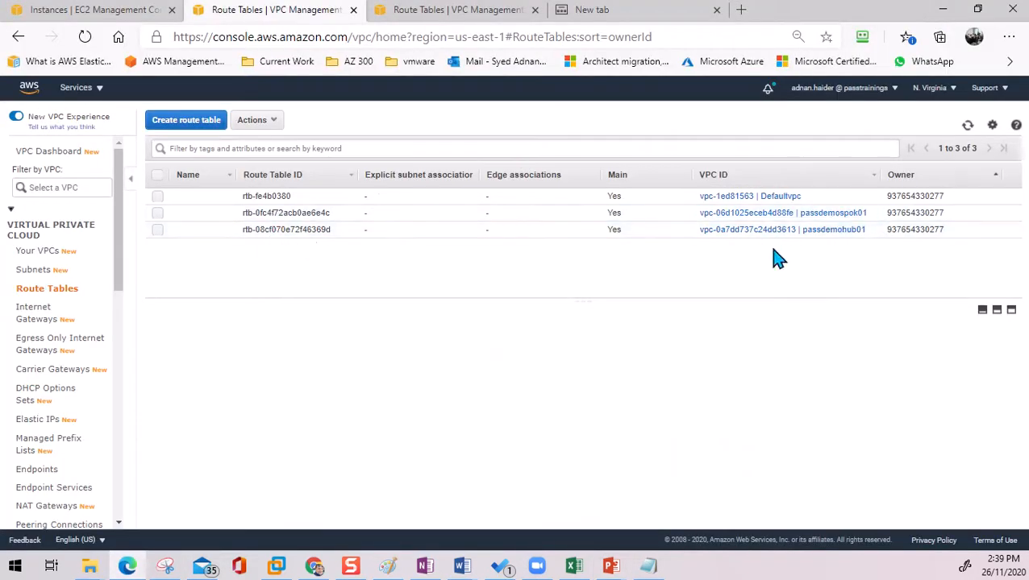
# - Add a route for destination 0.0.0.0/0 targeting the passdemoigw01 internet gateway to the passdemohub01 route table, and save the routes
pyautogui.click(158, 232)
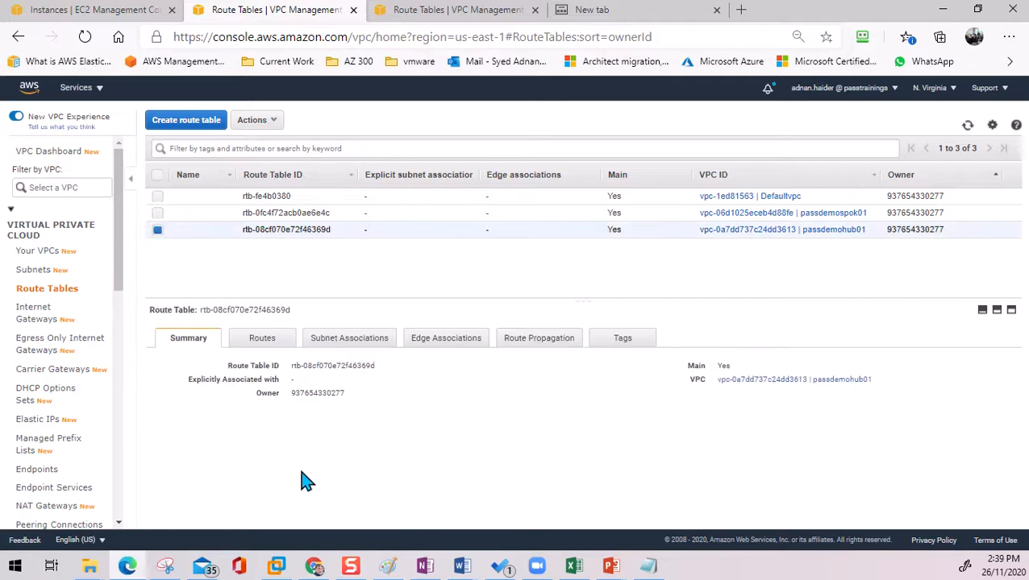
pyautogui.click(263, 344)
pyautogui.click(183, 368)
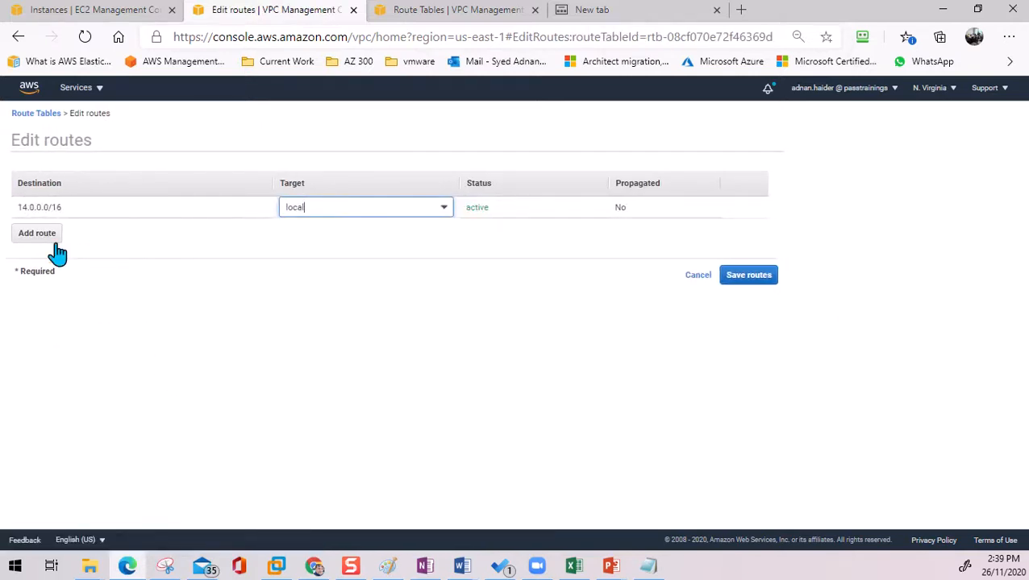
pyautogui.click(45, 233)
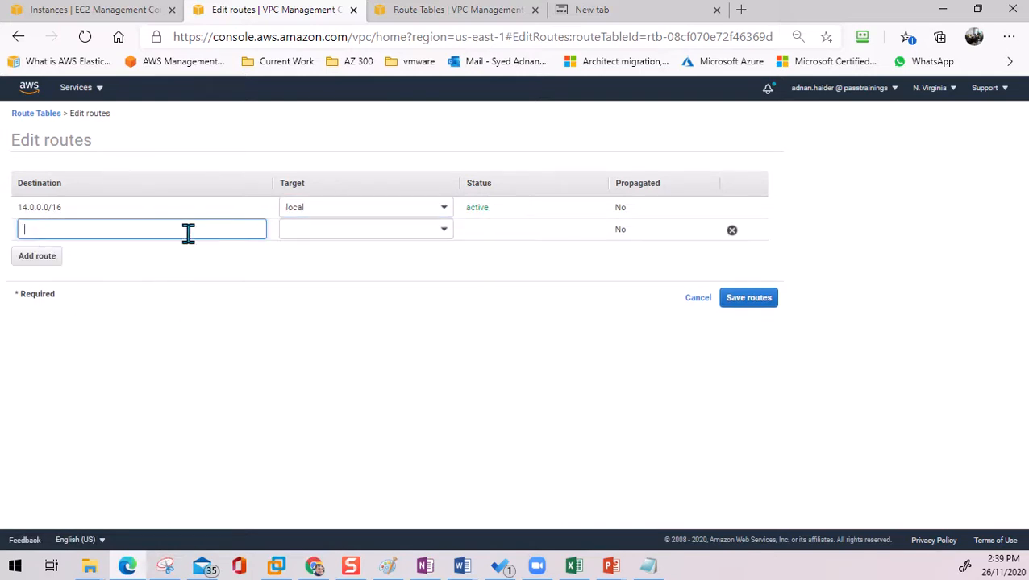
pyautogui.write('0')
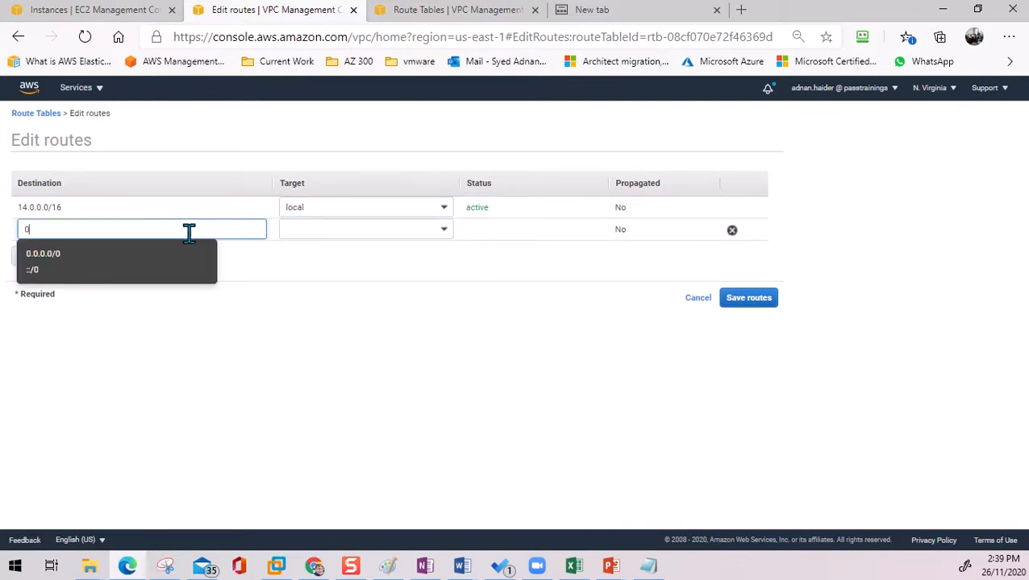
pyautogui.click(109, 257)
pyautogui.click(299, 229)
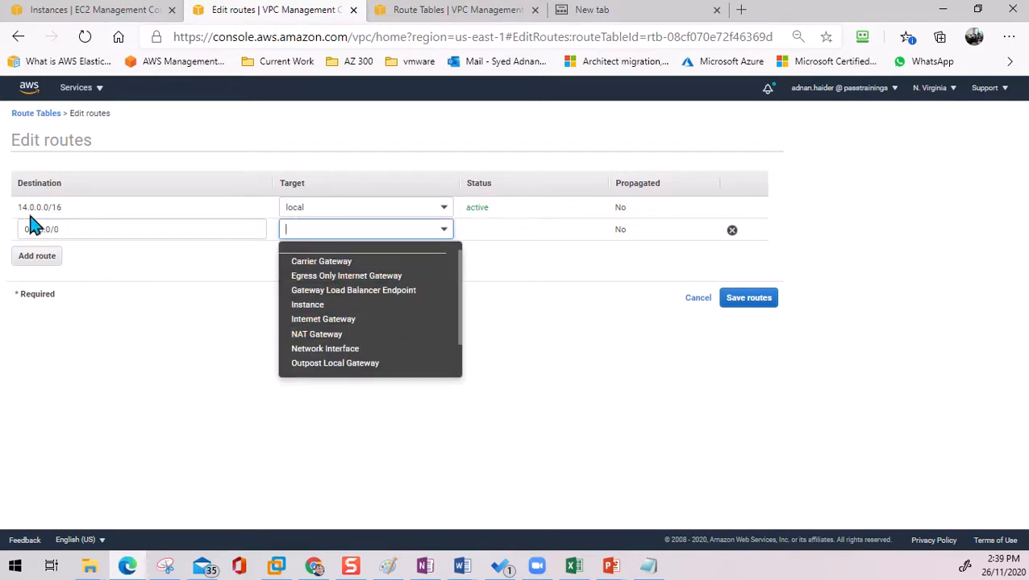
pyautogui.click(328, 320)
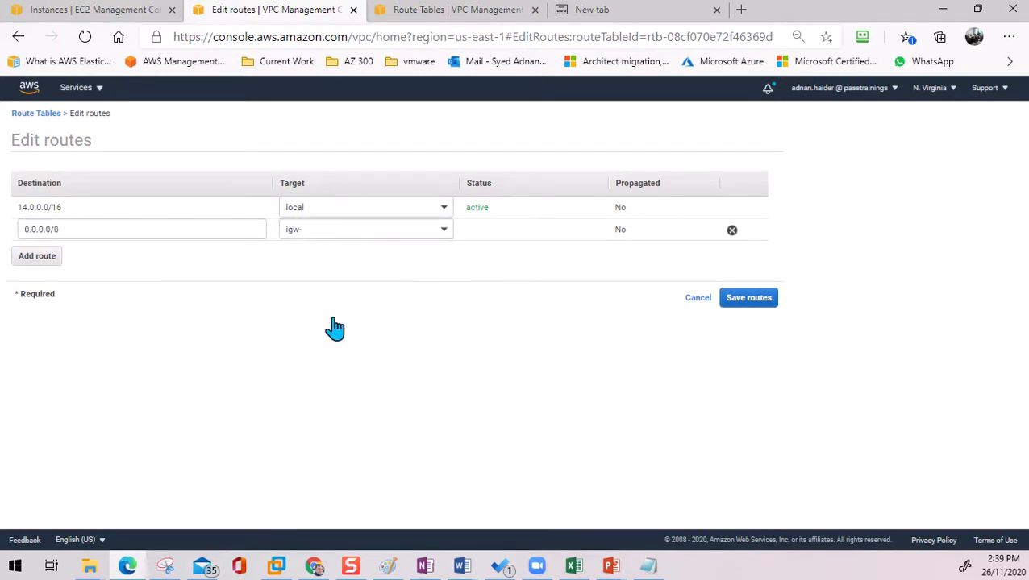
pyautogui.click(427, 273)
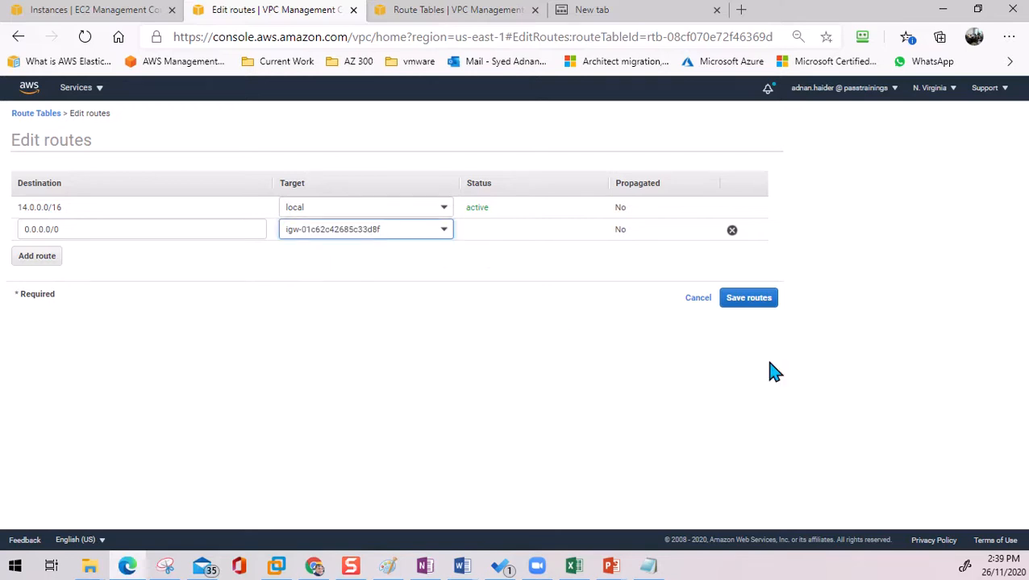
pyautogui.click(750, 299)
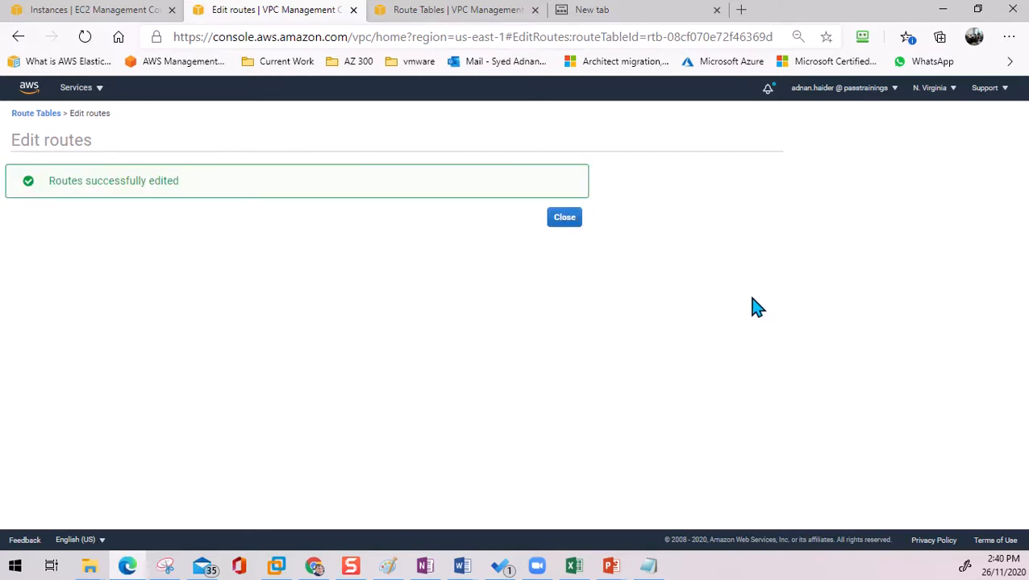
pyautogui.click(574, 222)
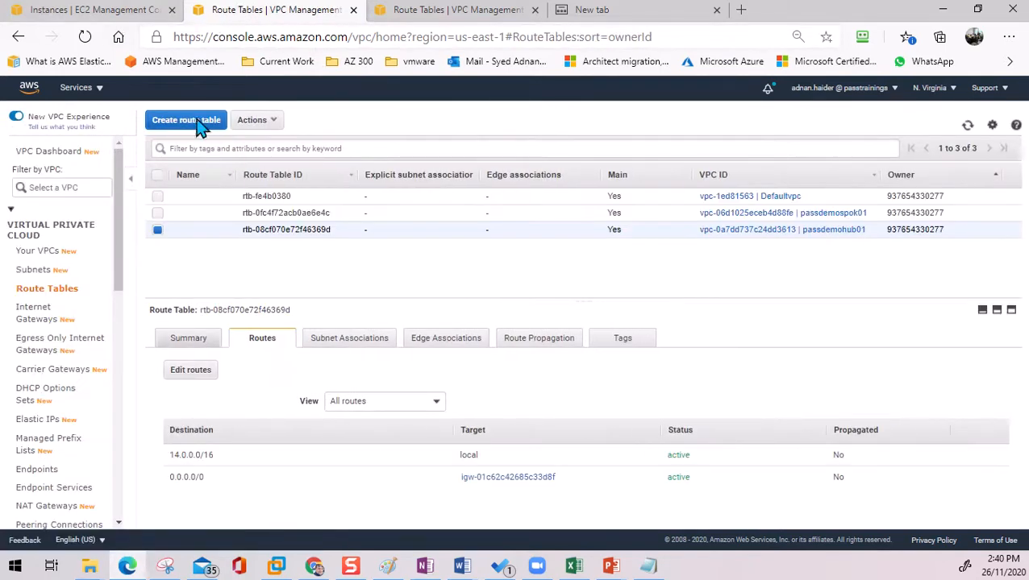
# - Download the remote desktop file for the passdemowindowspub01 instance from the EC2 console and open it
pyautogui.click(121, 11)
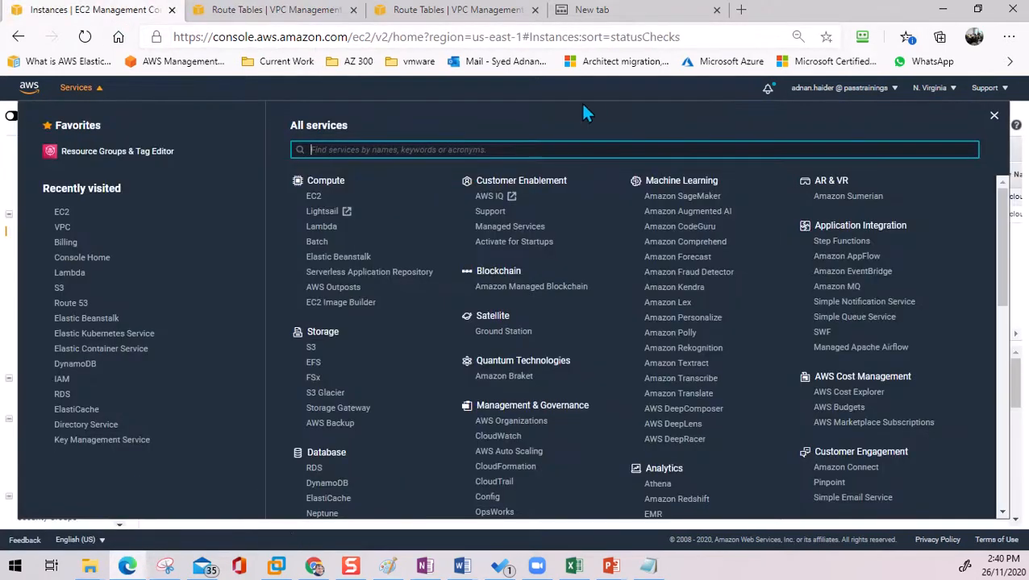
pyautogui.click(994, 116)
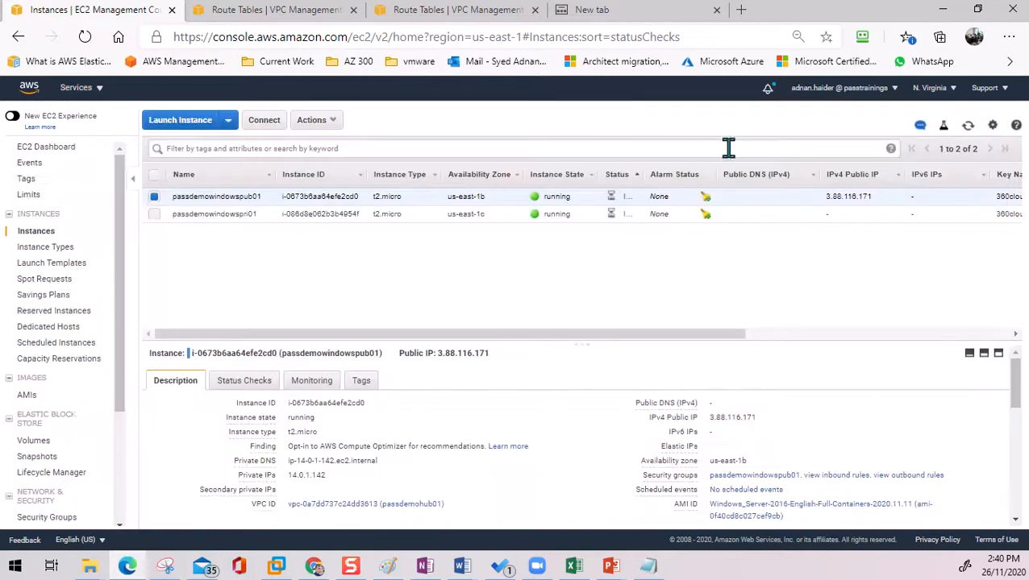
pyautogui.click(264, 121)
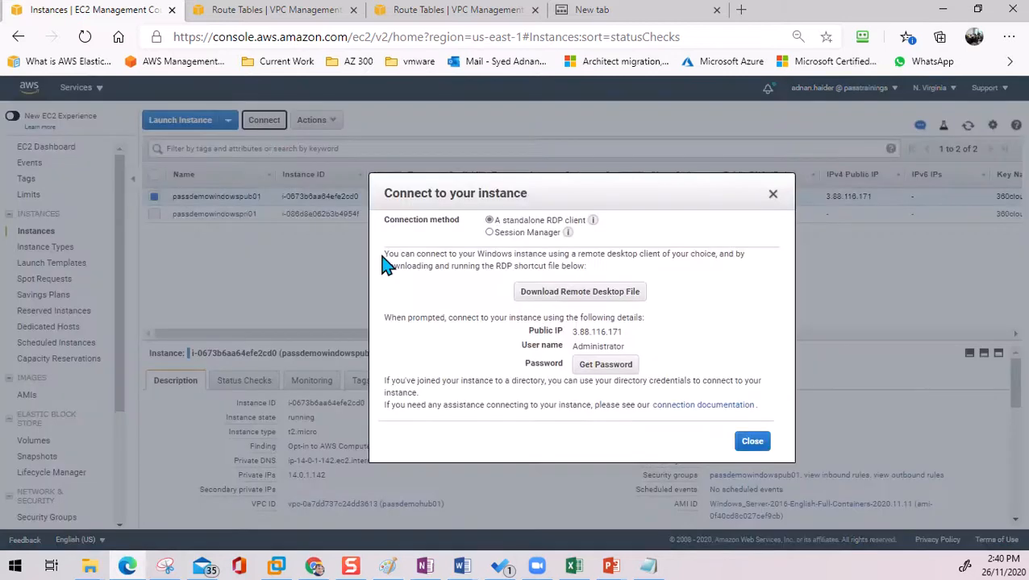
pyautogui.click(583, 295)
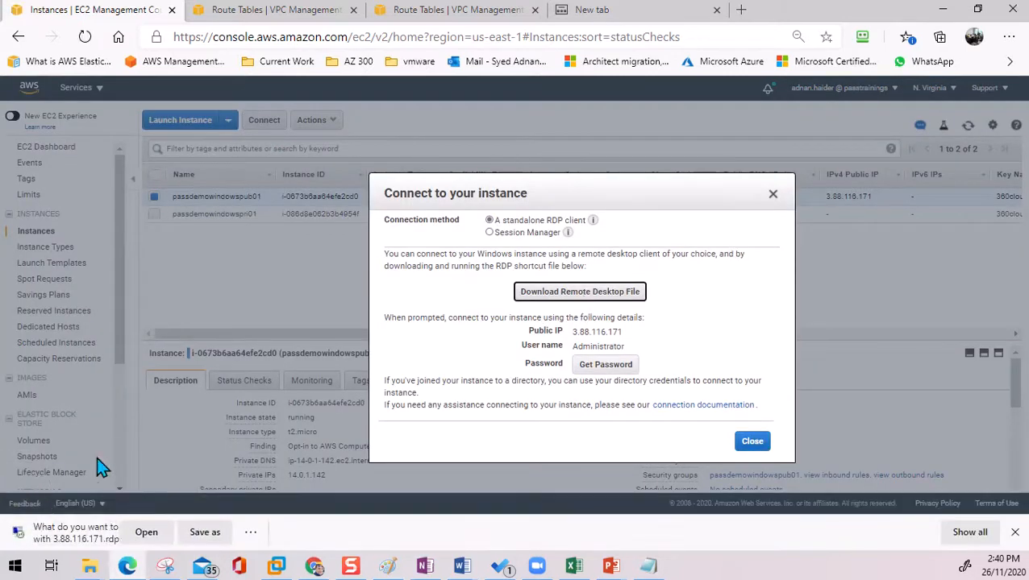
pyautogui.click(164, 533)
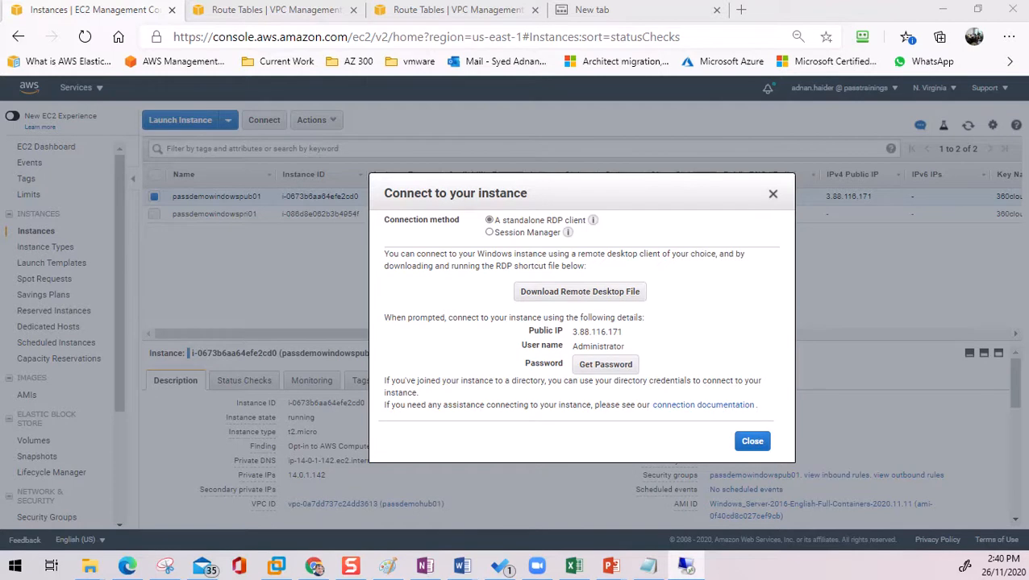
# - Connect to 3.88.116.171, paste the Administrator account password, and accept the remote computer's certificate
pyautogui.click(730, 329)
pyautogui.moveTo(882, 113); pyautogui.dragTo(497, 112)
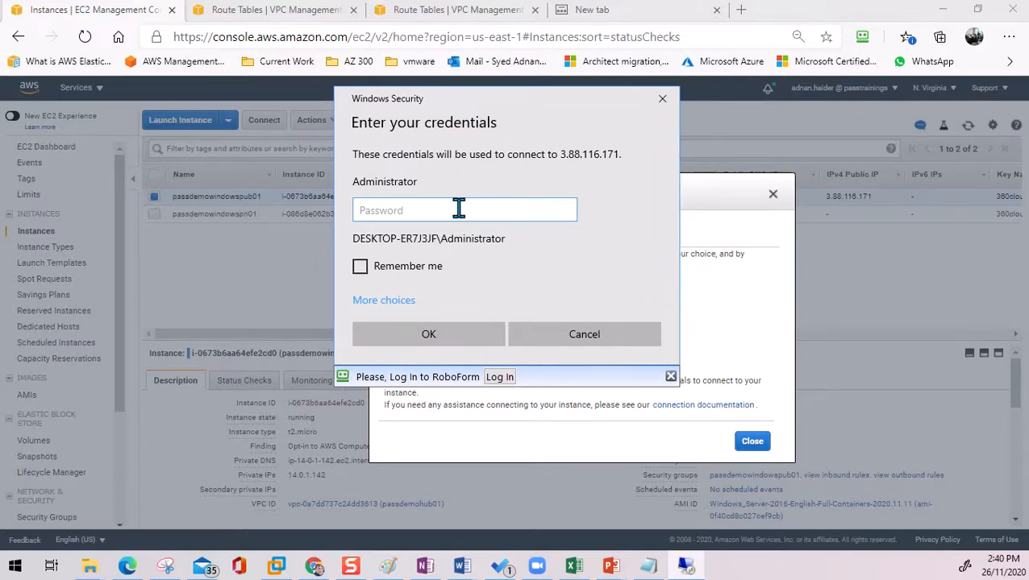
pyautogui.hotkey('ctrl', 'v')
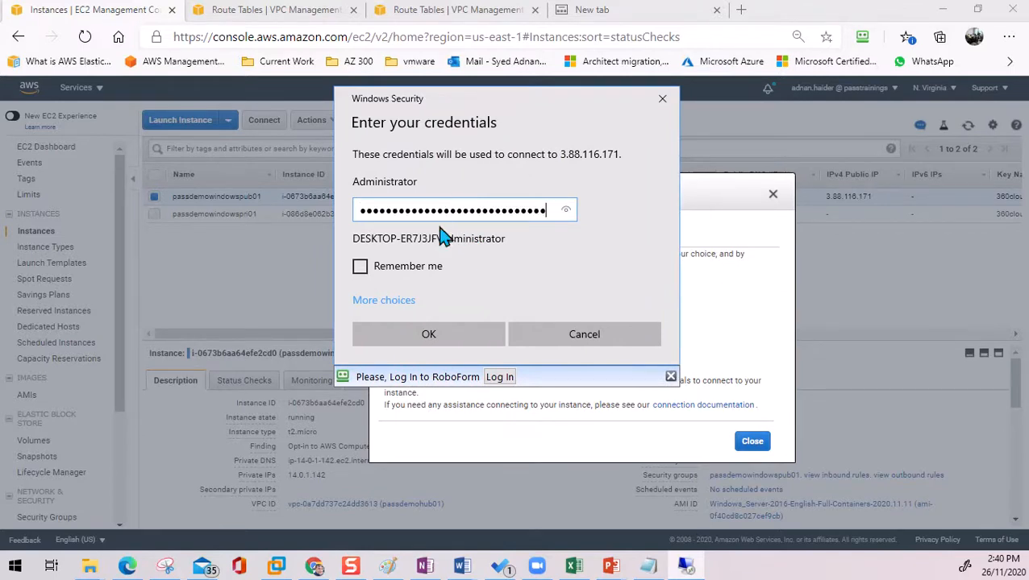
pyautogui.click(441, 344)
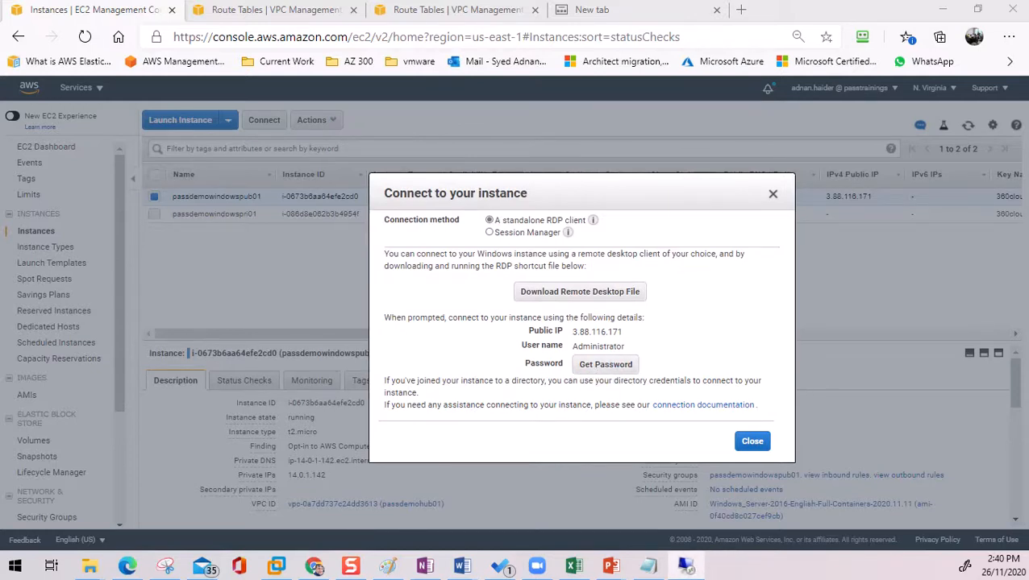
pyautogui.moveTo(730, 142); pyautogui.dragTo(432, 121)
pyautogui.click(483, 389)
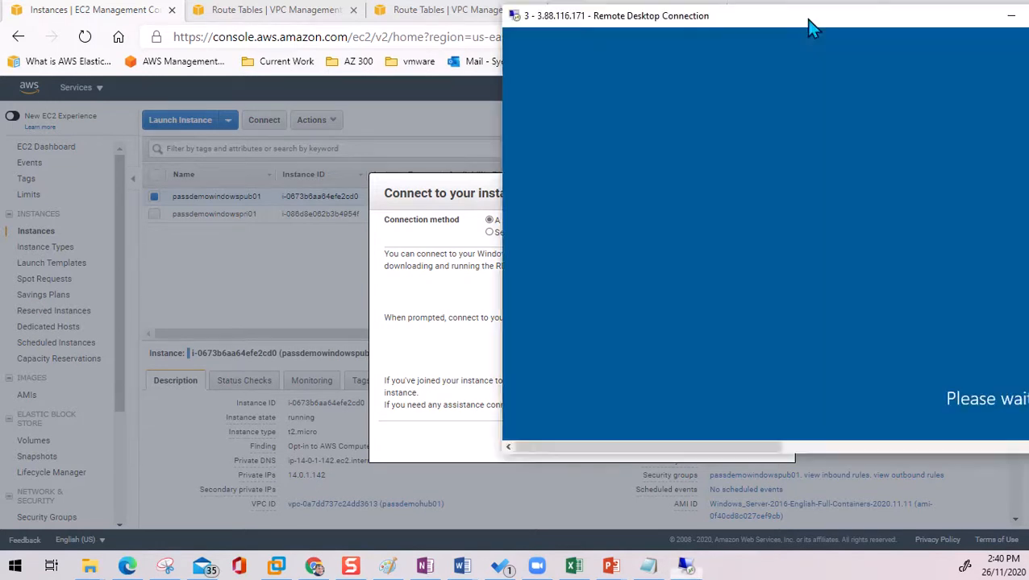
# - Minimize the remote desktop session and review the AWS HUB & SPOKE Topology slide of video 2020.pptx in PowerPoint
pyautogui.moveTo(809, 23); pyautogui.dragTo(388, 19)
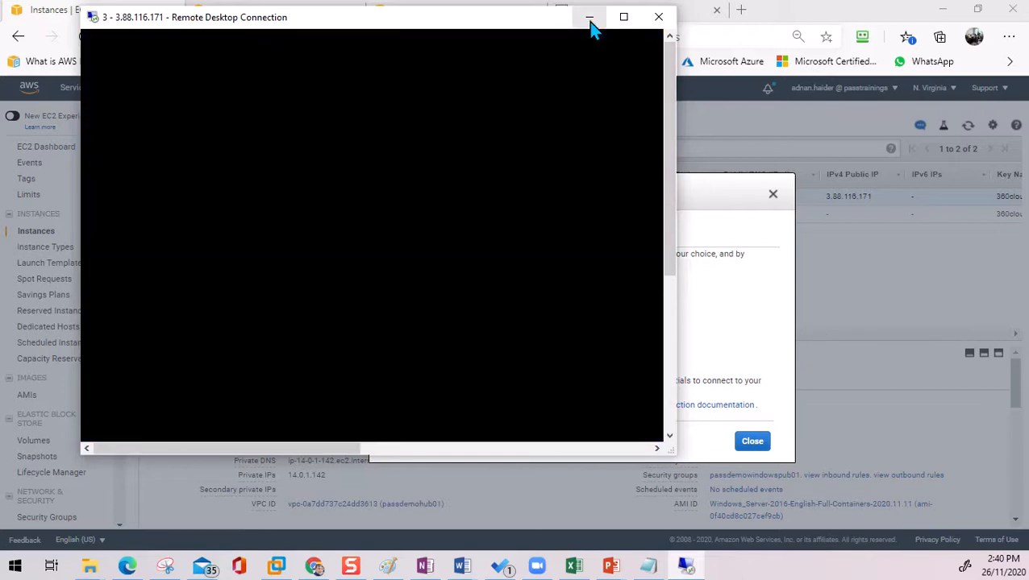
pyautogui.click(588, 17)
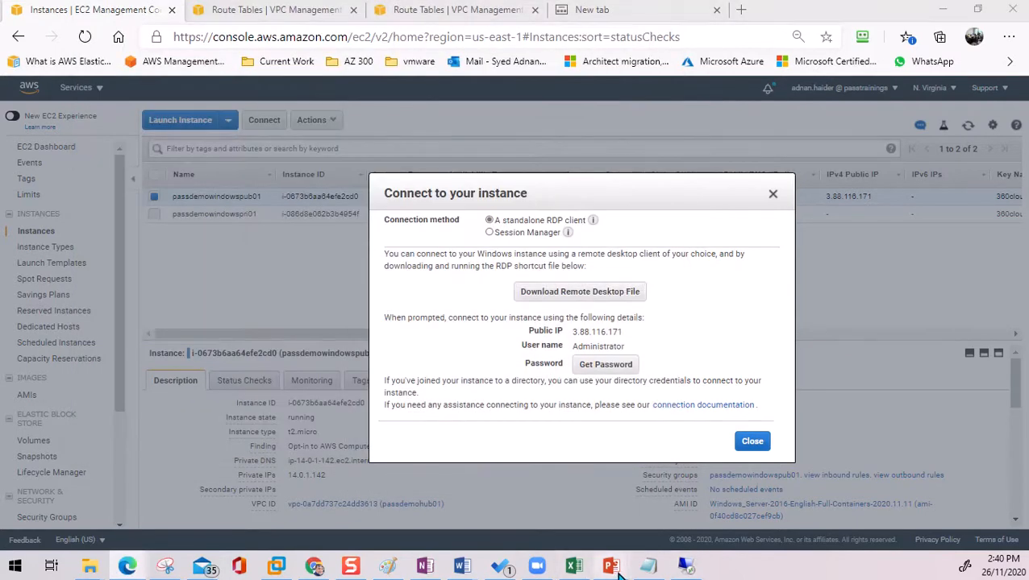
pyautogui.moveTo(613, 567)
pyautogui.click(778, 523)
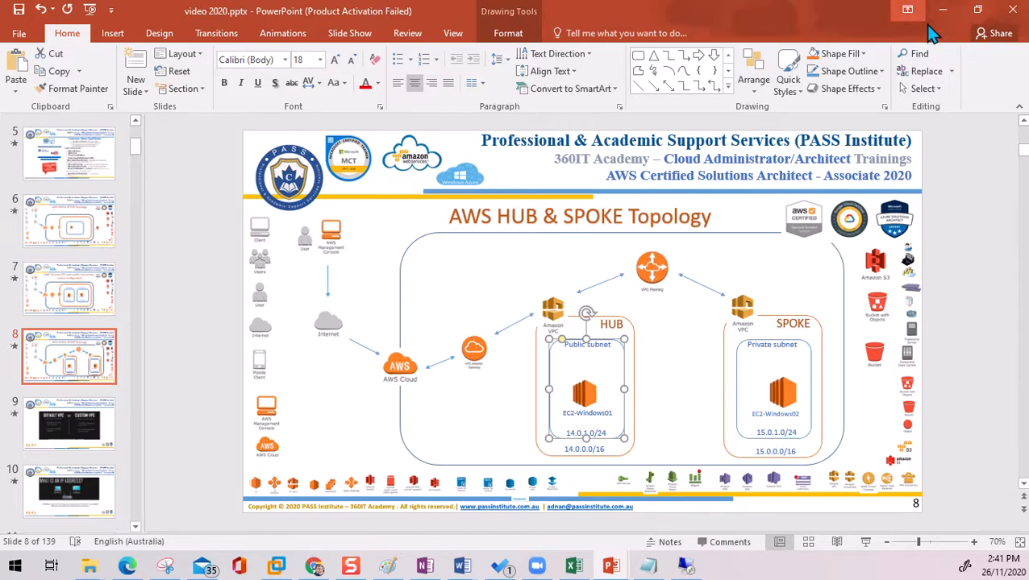
# - Return to the 3.88.116.171 remote desktop session and display it full screen
pyautogui.click(687, 567)
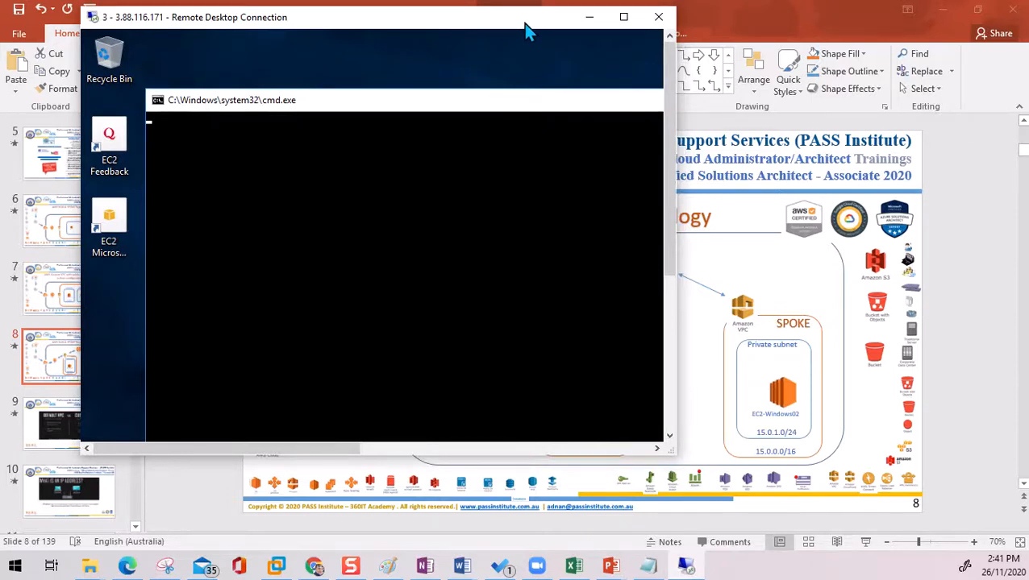
pyautogui.doubleClick(525, 17)
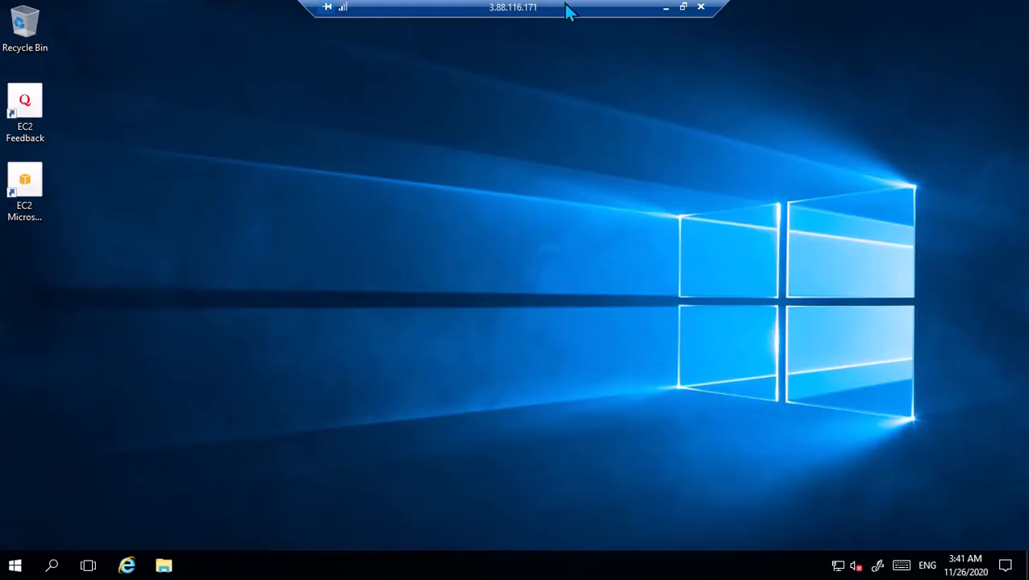
pyautogui.click(683, 6)
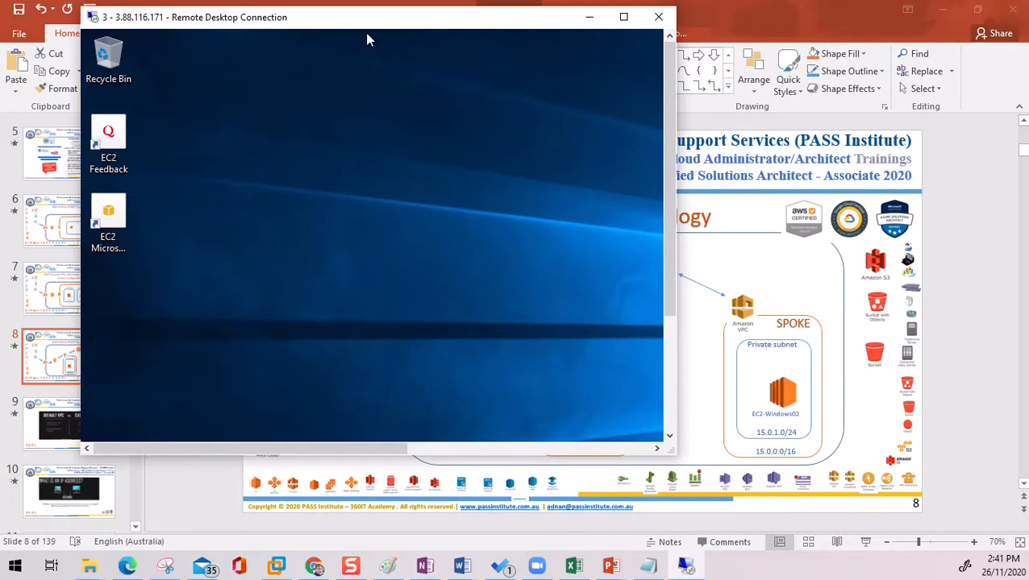
pyautogui.doubleClick(385, 17)
# - Open Command Prompt on the remote instance and begin a ping command with the address prefix 15.0.1
pyautogui.click(15, 567)
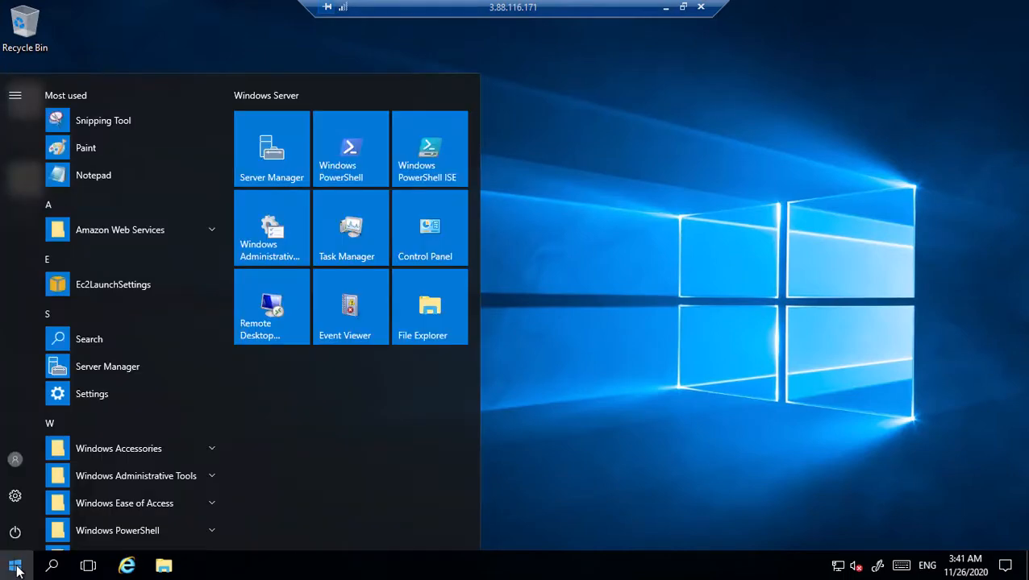
pyautogui.click(16, 570)
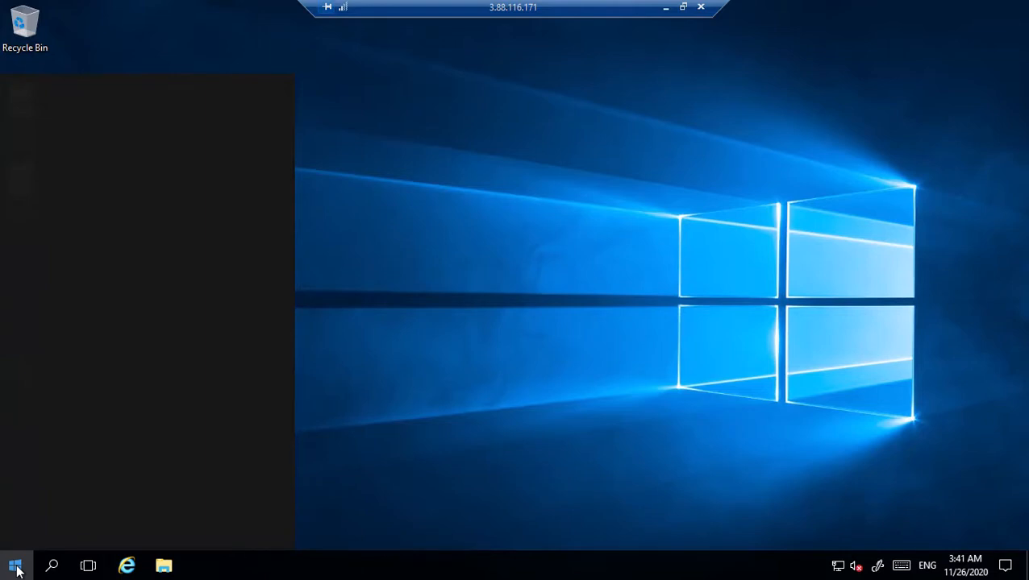
pyautogui.write('c')
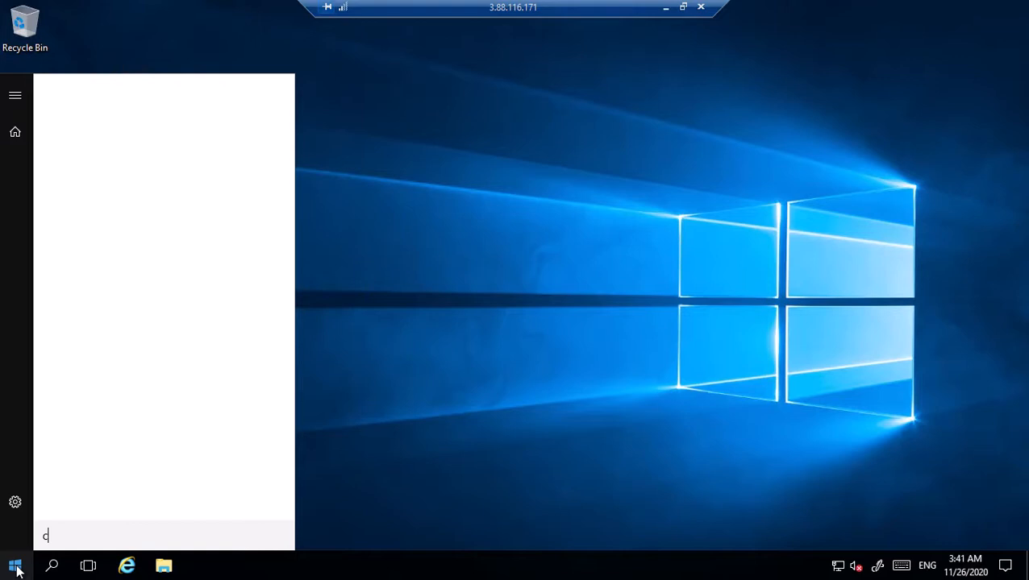
pyautogui.write('md')
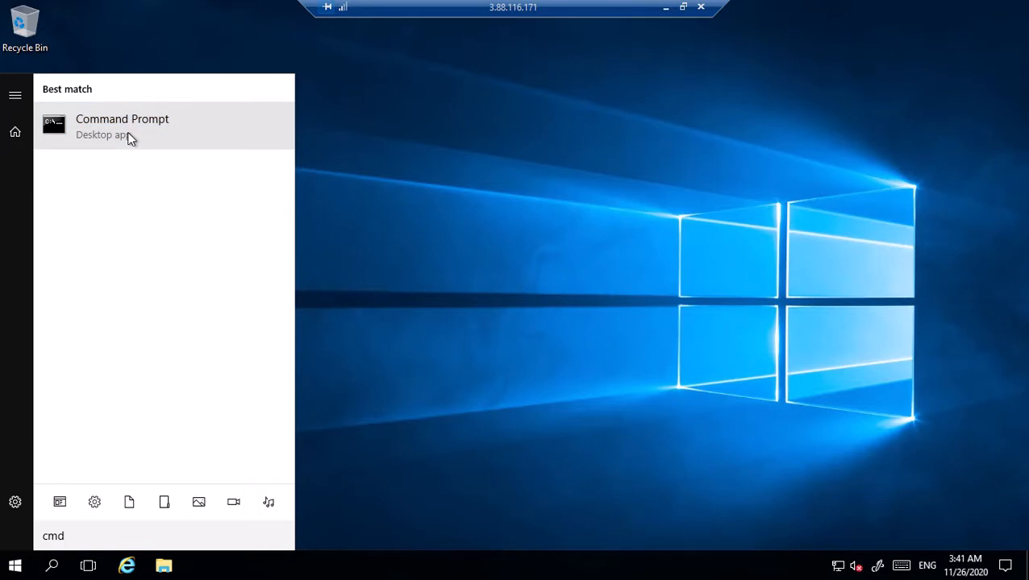
pyautogui.doubleClick(129, 139)
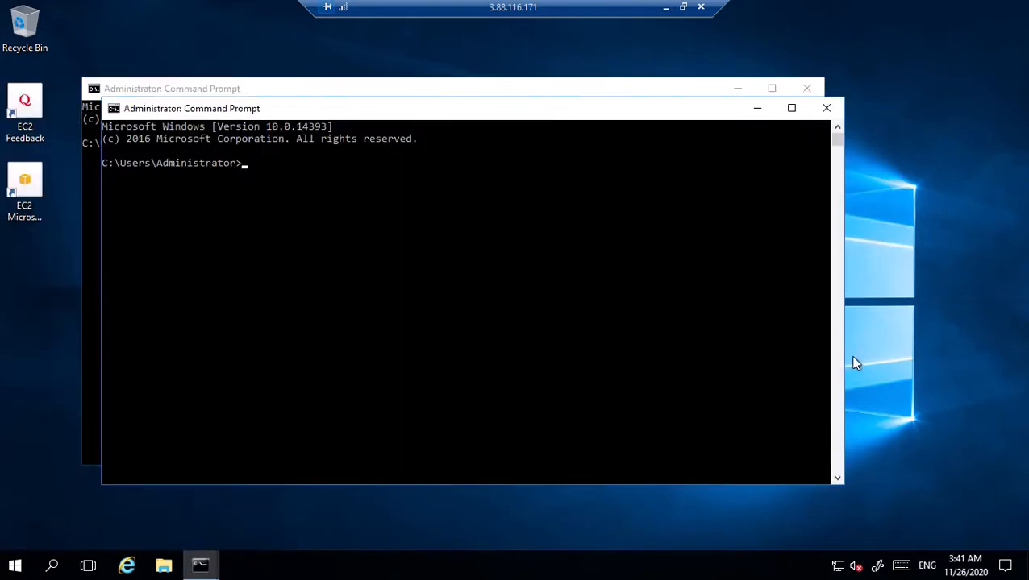
pyautogui.write('ping ')
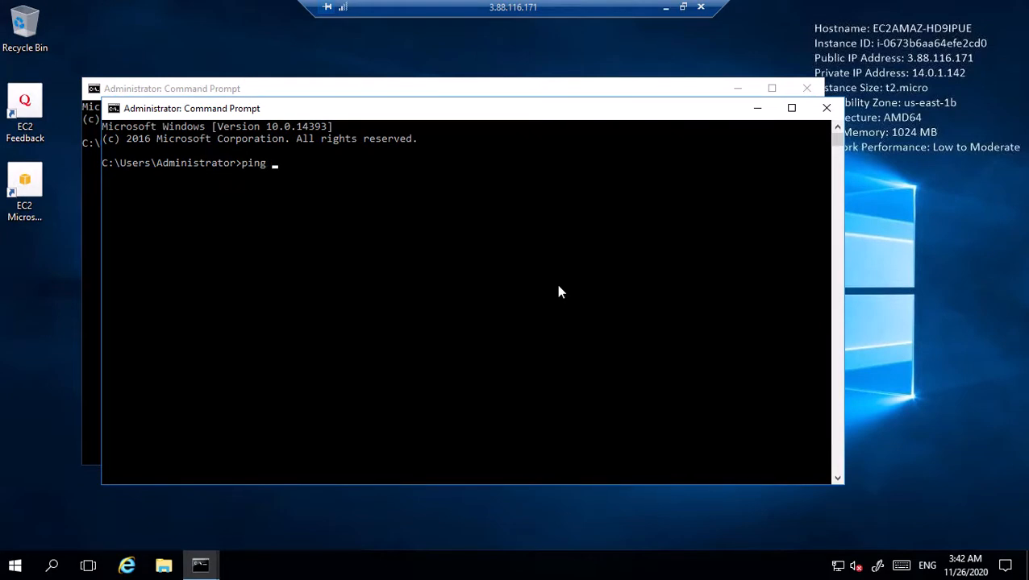
pyautogui.write('15.0.1.')
# - Switch to the EC2 console in the browser and look up the private IP of the passdemowindowspri01 instance alone
pyautogui.click(682, 6)
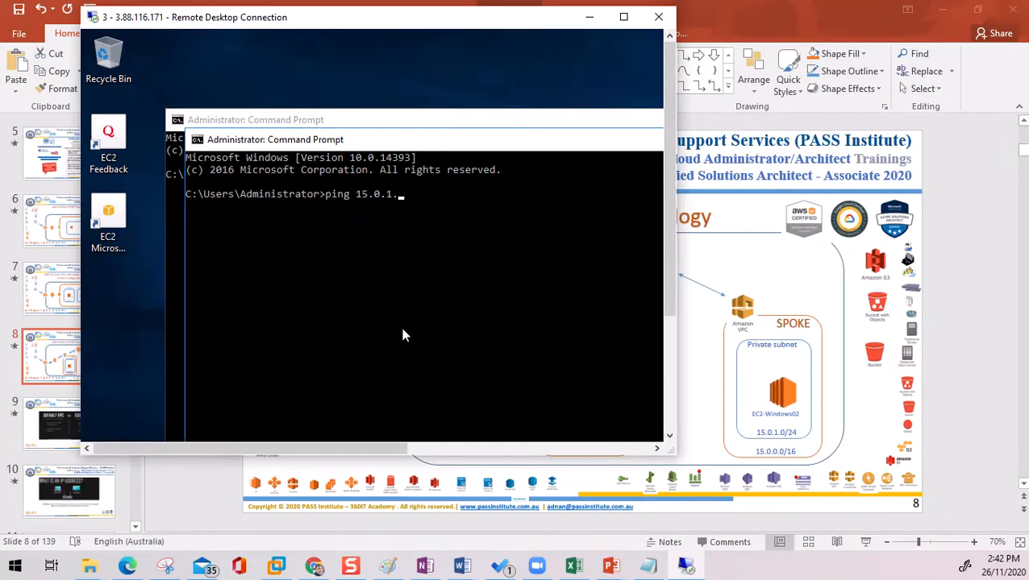
pyautogui.click(127, 566)
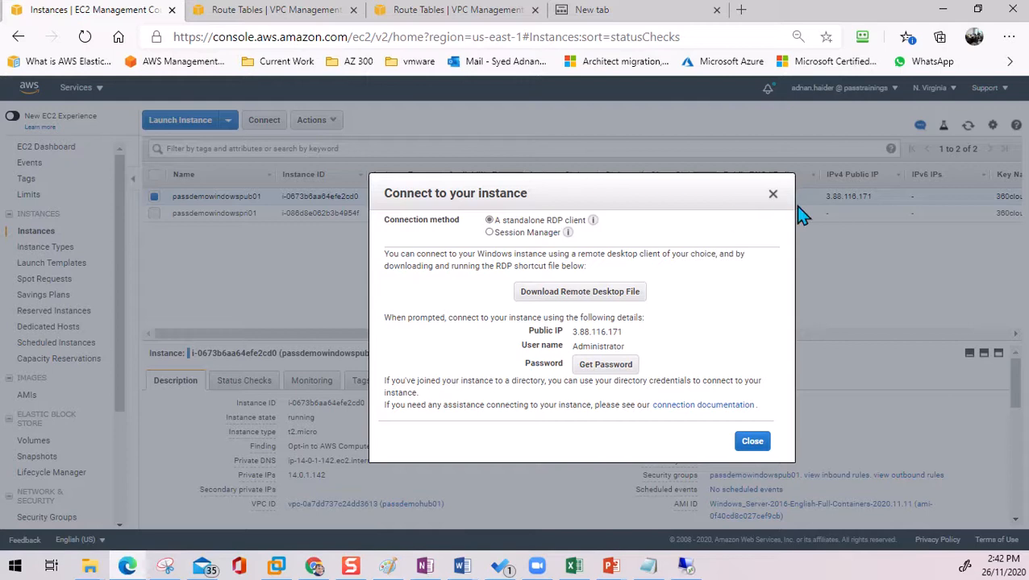
pyautogui.click(772, 196)
pyautogui.click(154, 214)
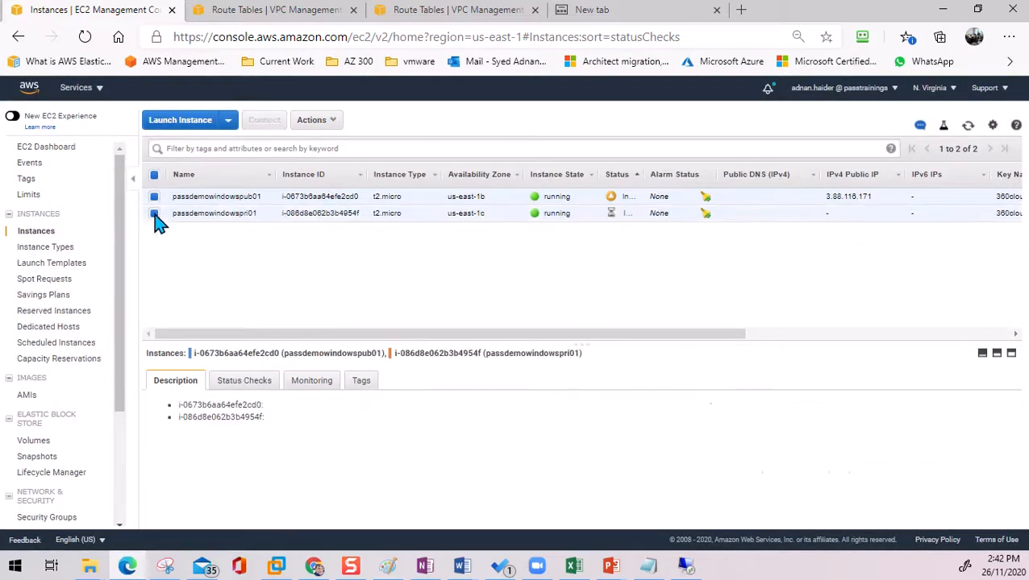
pyautogui.click(177, 214)
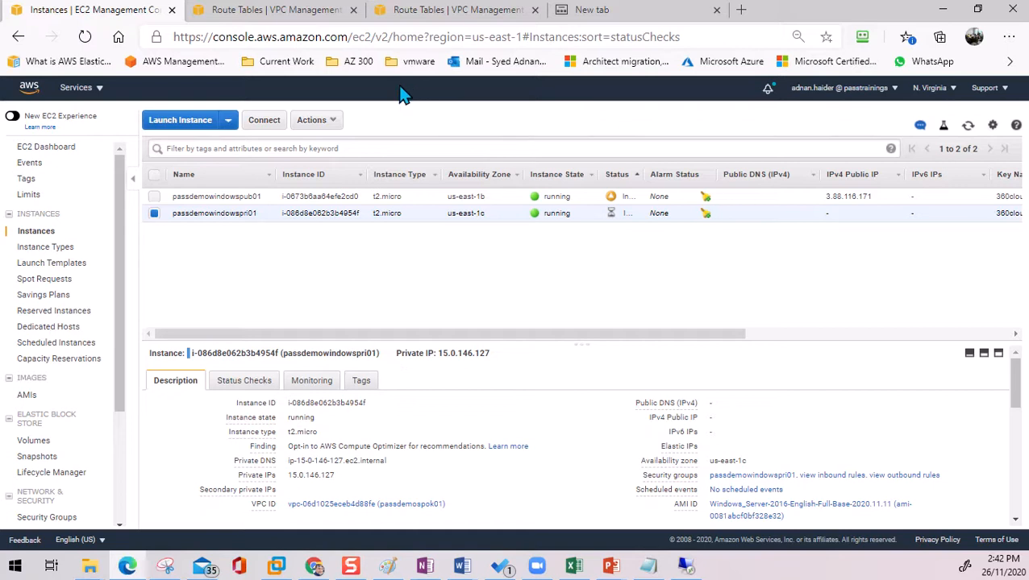
# - Compare the spoke's address ranges on the AWS HUB & SPOKE Topology slide in PowerPoint, and return to the EC2 console
pyautogui.click(610, 566)
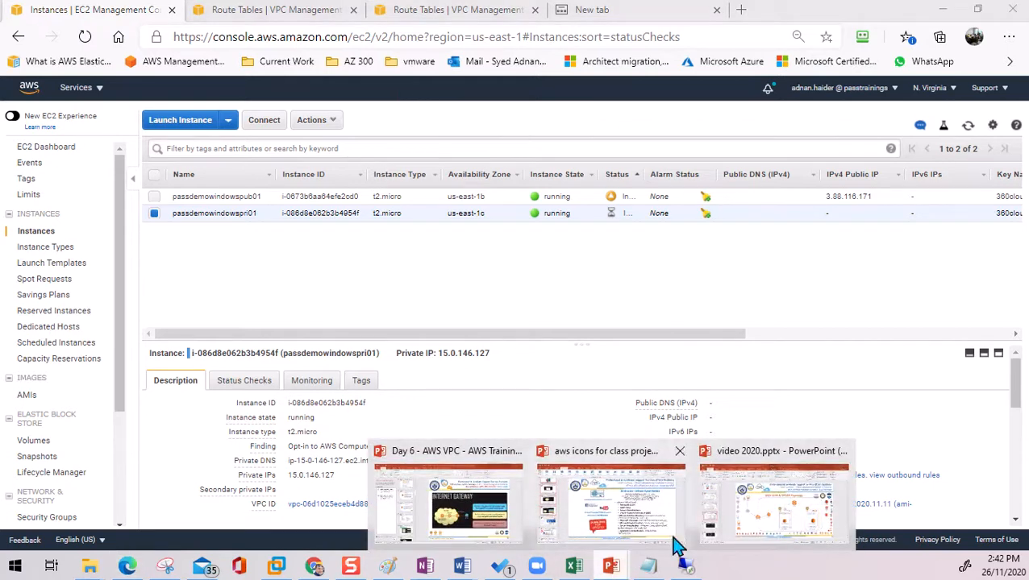
pyautogui.click(770, 504)
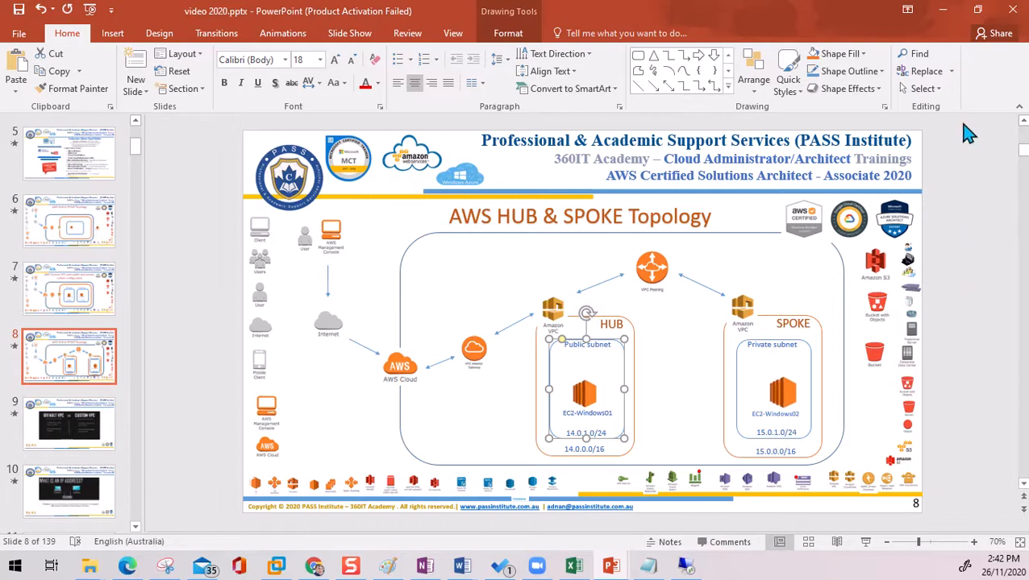
pyautogui.click(942, 10)
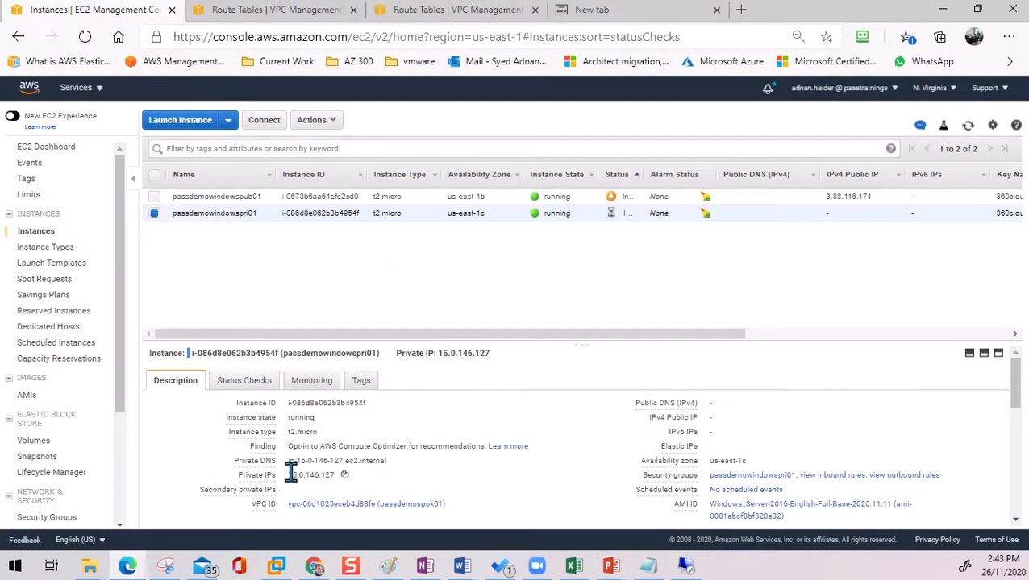
# - Copy passdemowindowspri01's private IP and run ping 15.0.146.127 -t from Command Prompt in the remote desktop session
pyautogui.click(346, 480)
pyautogui.click(685, 566)
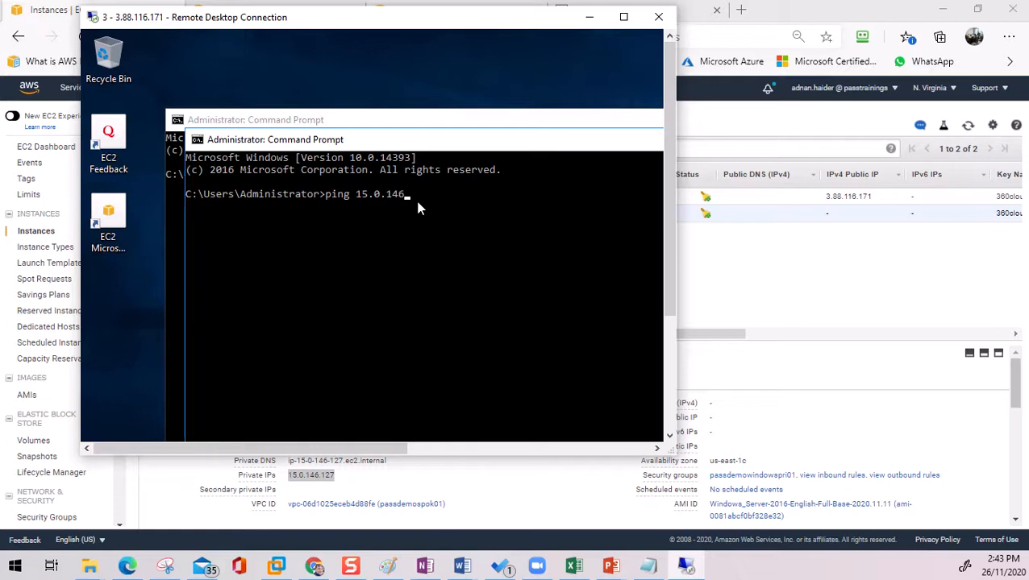
pyautogui.write('.12')
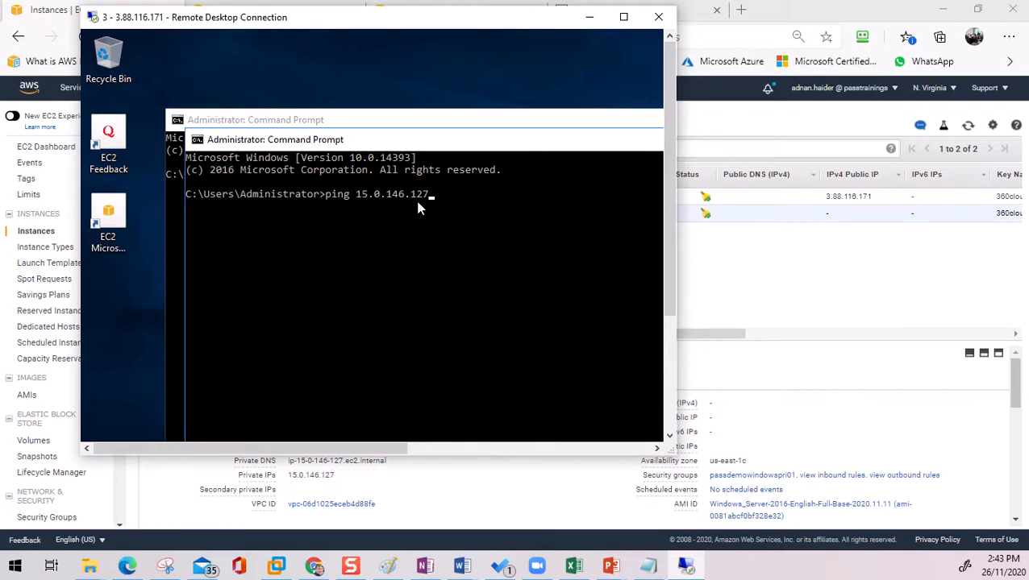
pyautogui.write('7 -t')
pyautogui.press('Return')
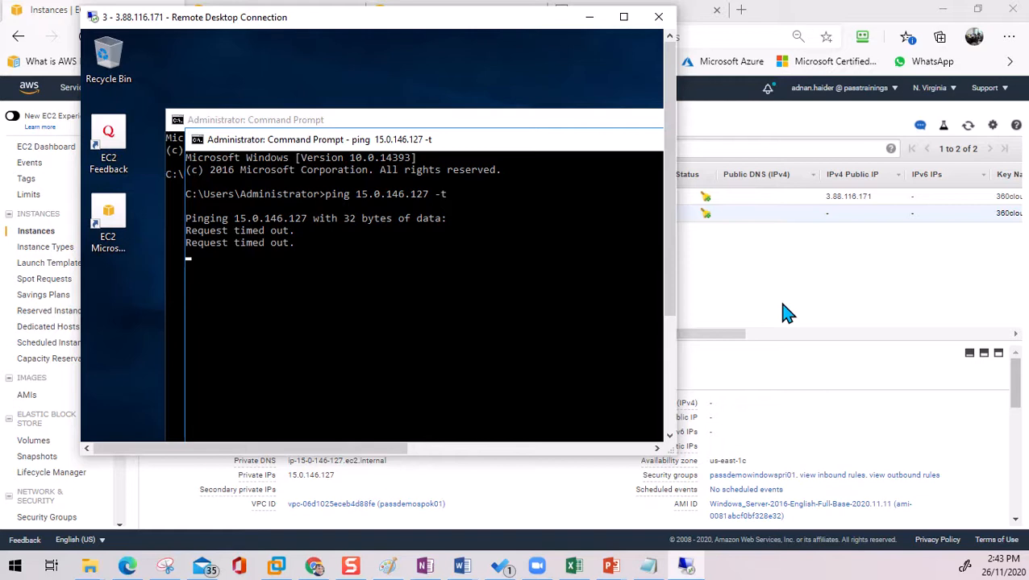
# - Open the Peering Connections page in the VPC console and check the AWS HUB & SPOKE Topology slide in PowerPoint before returning
pyautogui.click(789, 278)
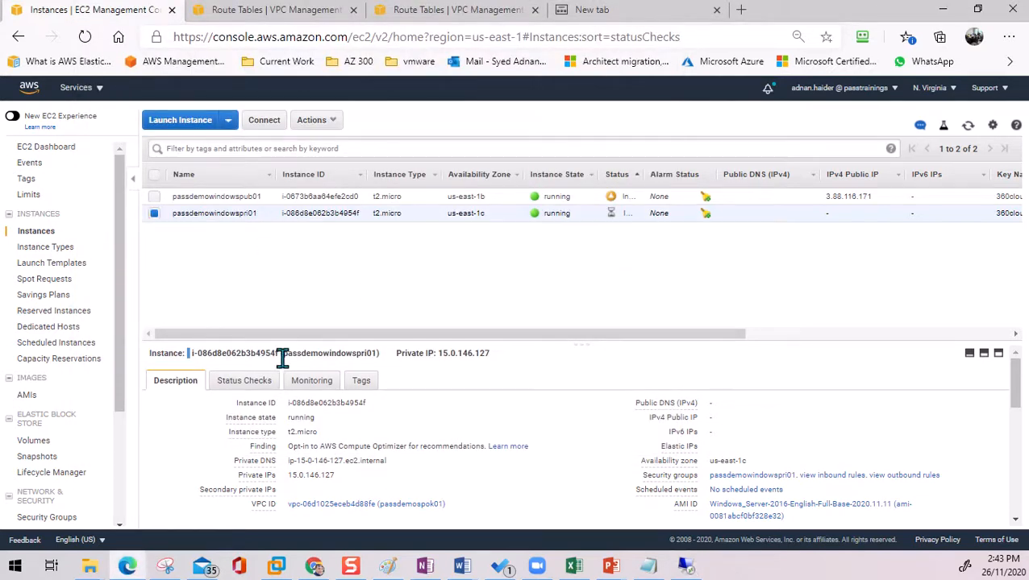
pyautogui.click(276, 13)
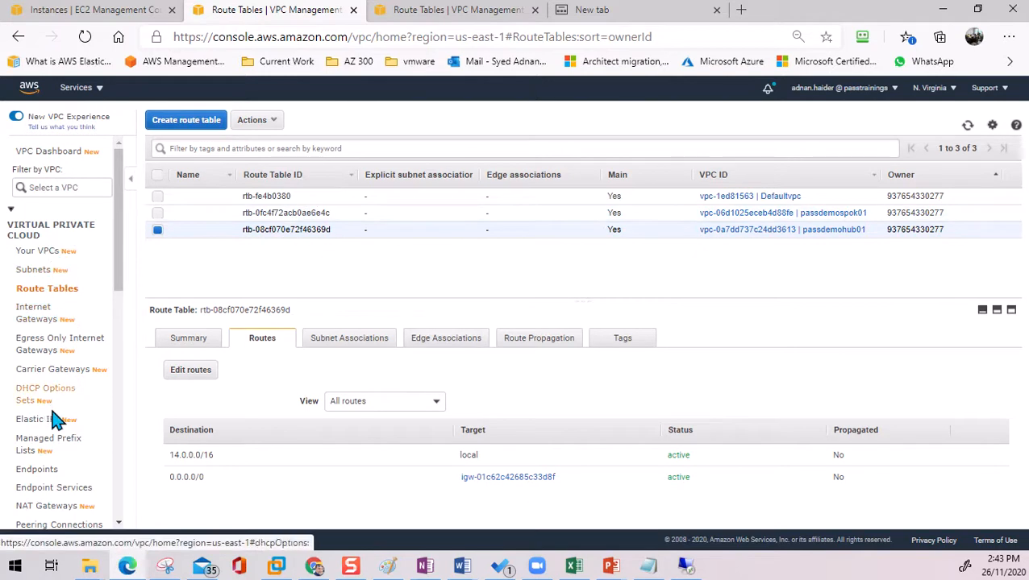
pyautogui.scroll(-3, 55, 423)
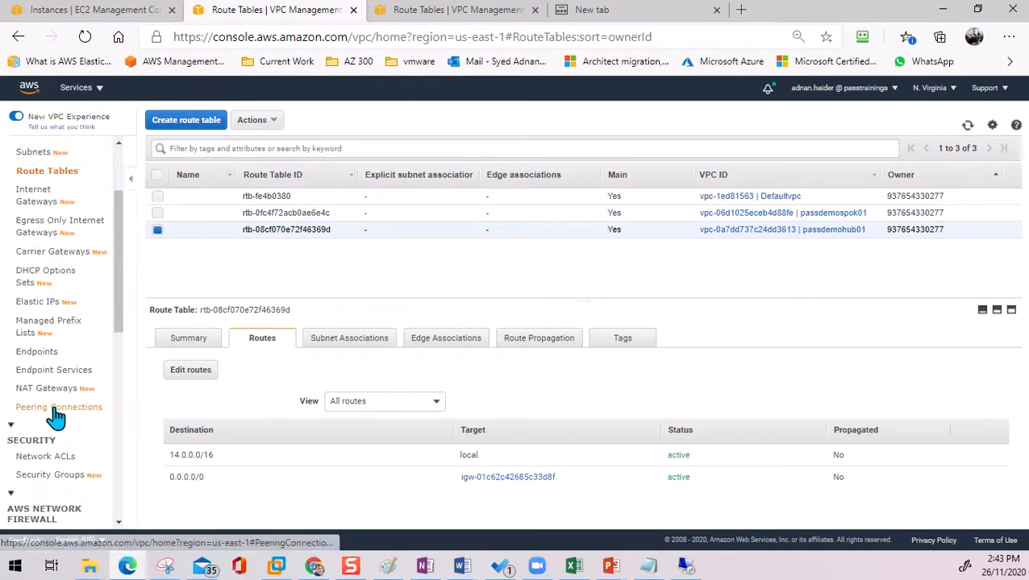
pyautogui.click(50, 411)
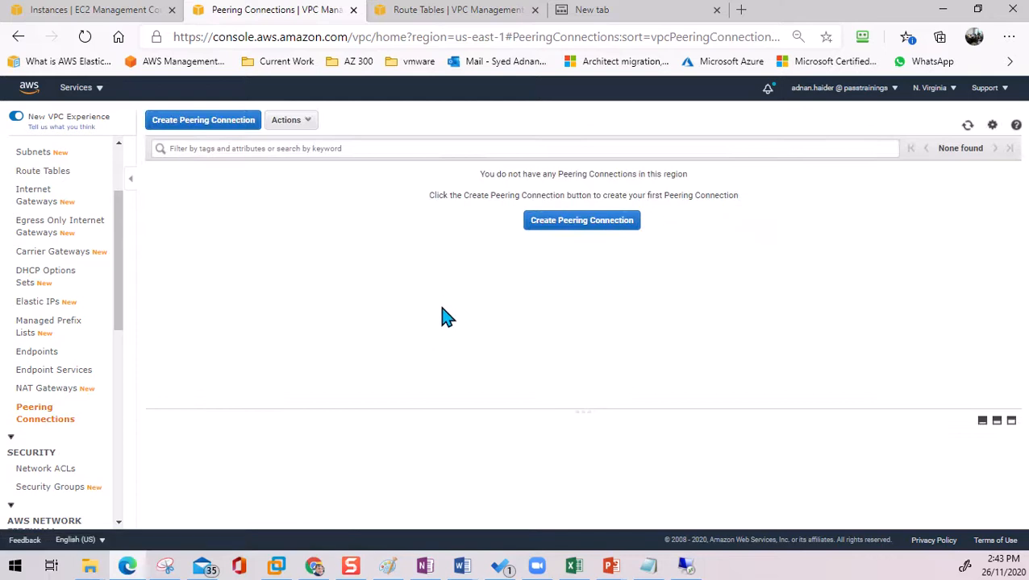
pyautogui.click(610, 567)
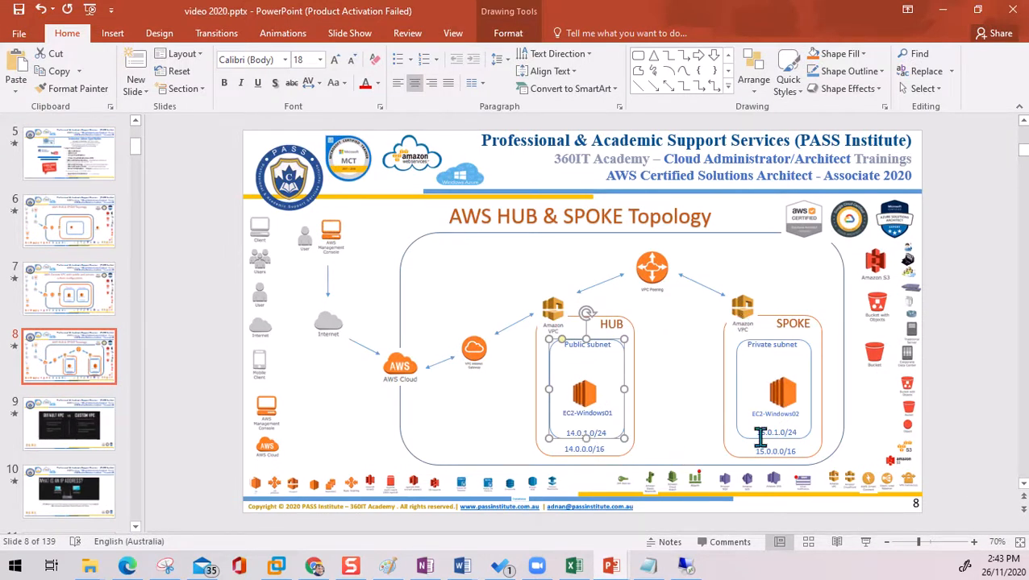
pyautogui.click(944, 11)
# - Start a new peering connection with the name tag pass-hub-spok-peering01
pyautogui.click(548, 222)
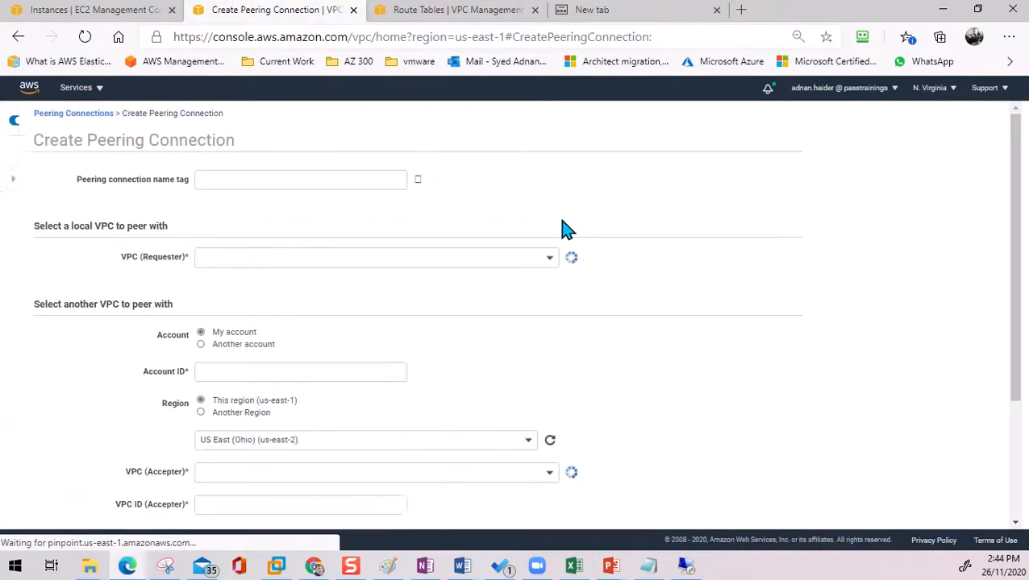
pyautogui.click(295, 175)
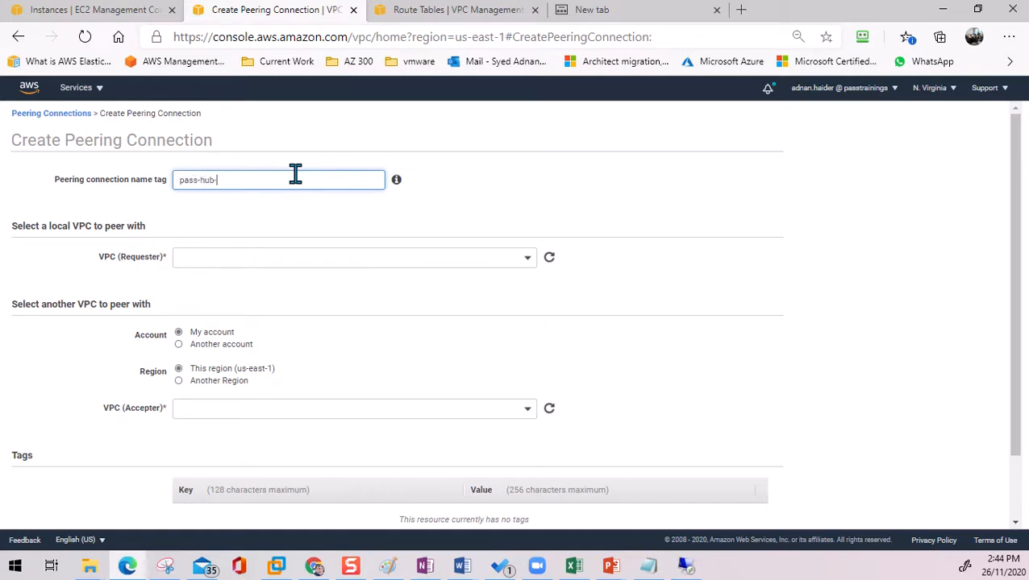
pyautogui.write('pass-hub-pok')
pyautogui.write('s')
# - Set passdemohub01 as the requester VPC and passdemospok01 as the accepter VPC for the peering connection
pyautogui.click(267, 256)
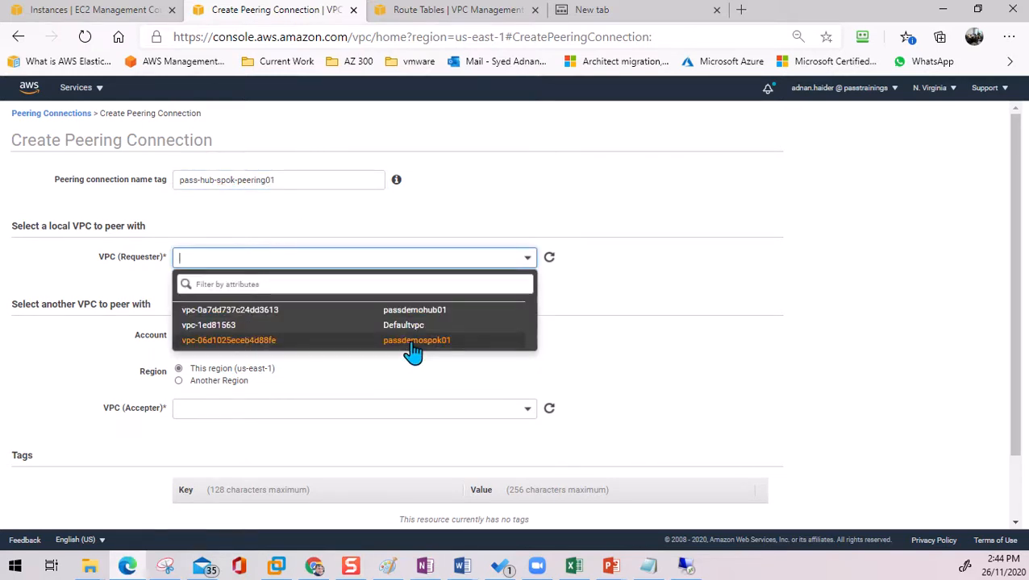
pyautogui.click(445, 312)
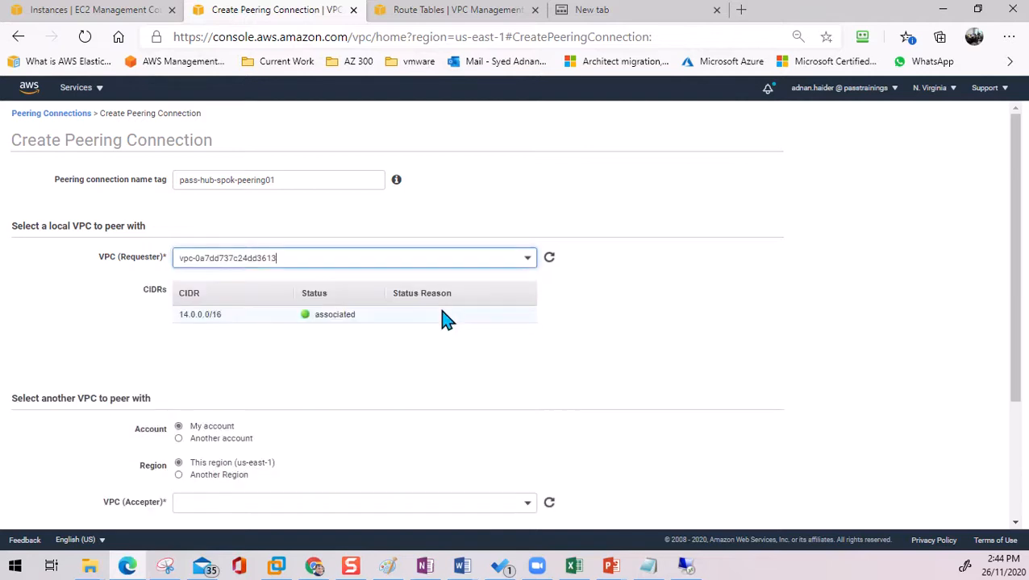
pyautogui.scroll(-2, 361, 357)
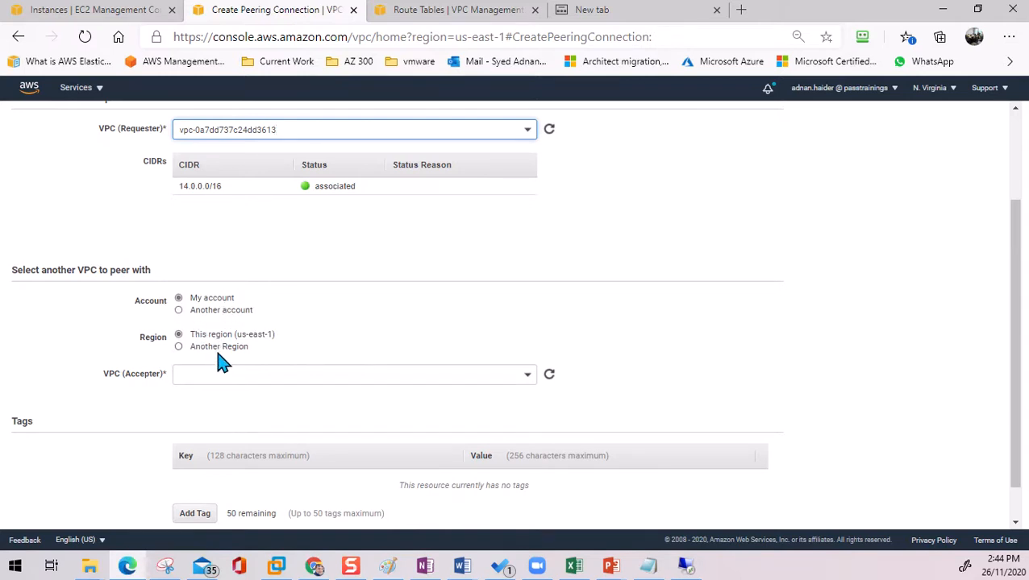
pyautogui.click(246, 378)
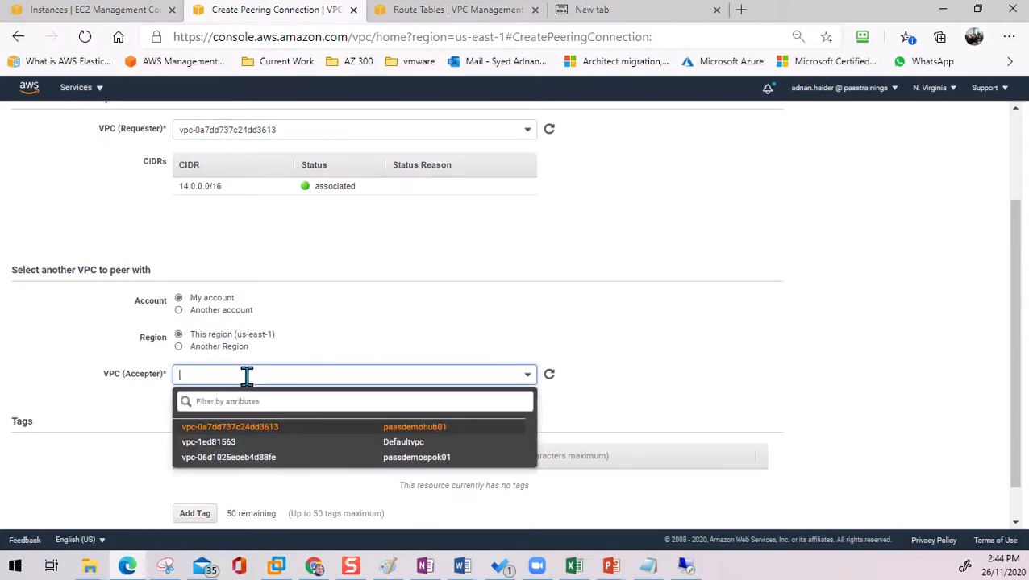
pyautogui.click(393, 457)
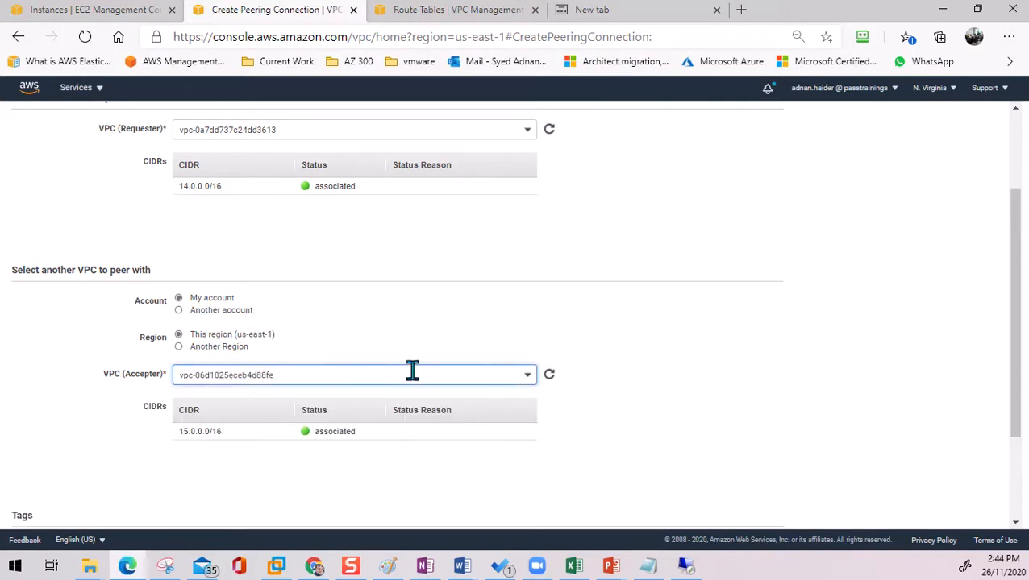
# - Add a tag with key Name and the copied value pass-hub-spok-peering01, and create the peering connection
pyautogui.scroll(-3, 411, 379)
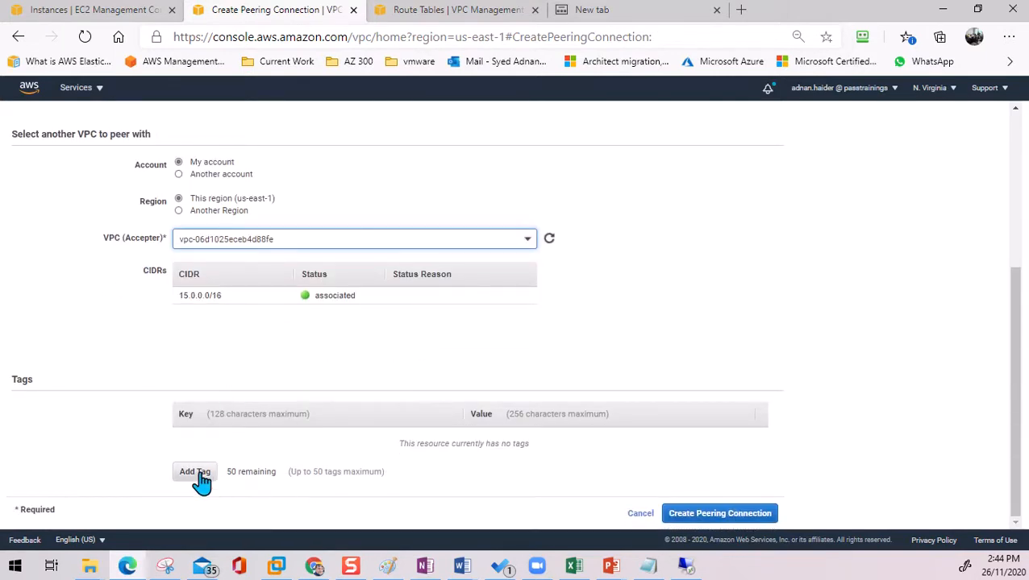
pyautogui.scroll(5, 309, 202)
pyautogui.doubleClick(238, 179)
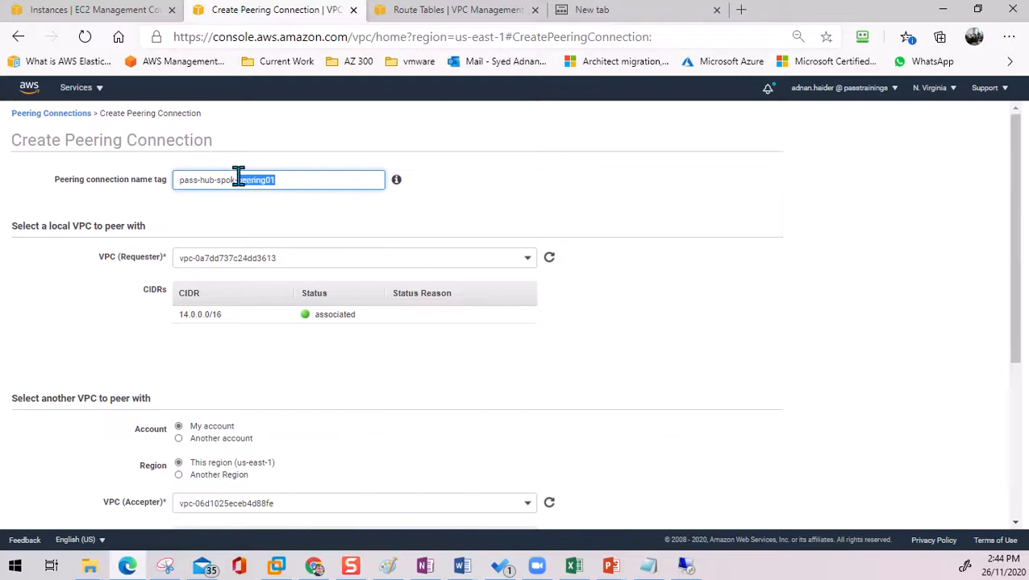
pyautogui.moveTo(270, 180)
pyautogui.mouseDown()
pyautogui.moveTo(240, 179)
pyautogui.moveTo(261, 194)
pyautogui.moveTo(271, 185)
pyautogui.mouseUp()
pyautogui.click(179, 179)
pyautogui.moveTo(179, 179); pyautogui.dragTo(366, 176)
pyautogui.hotkey('ctrl', 'c')
pyautogui.scroll(-3, 385, 349)
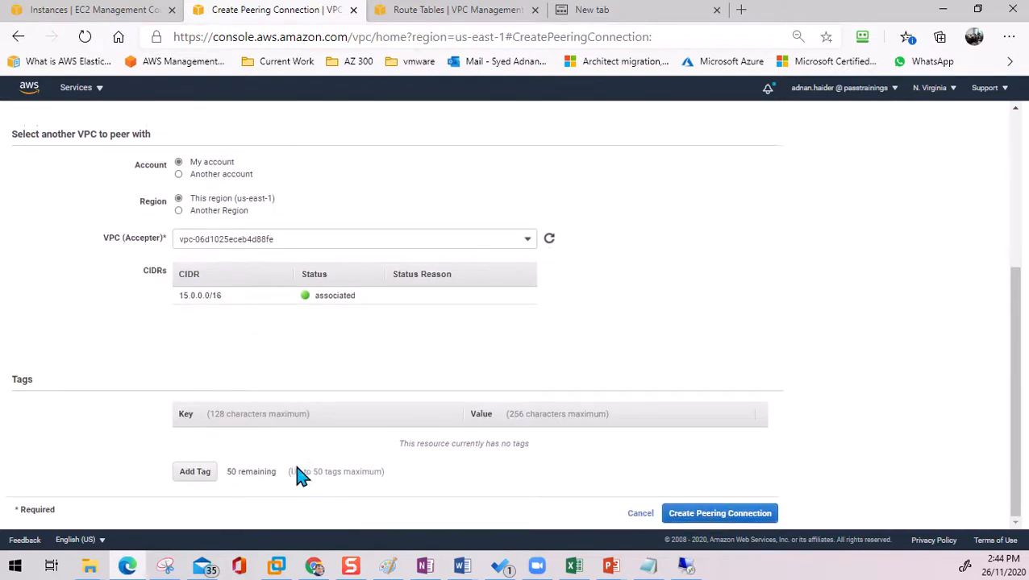
pyautogui.click(194, 472)
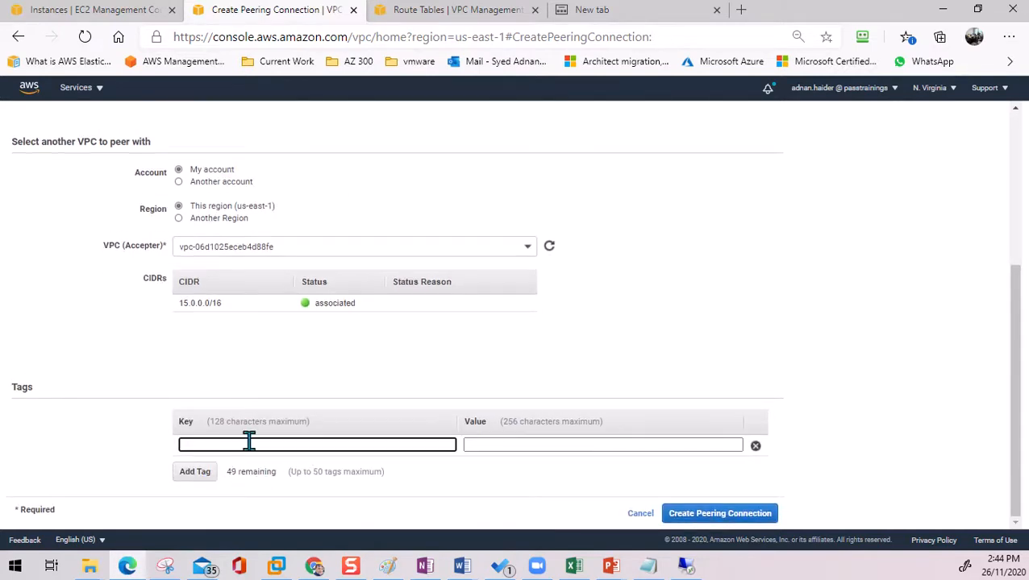
pyautogui.write('Name')
pyautogui.press('Tab')
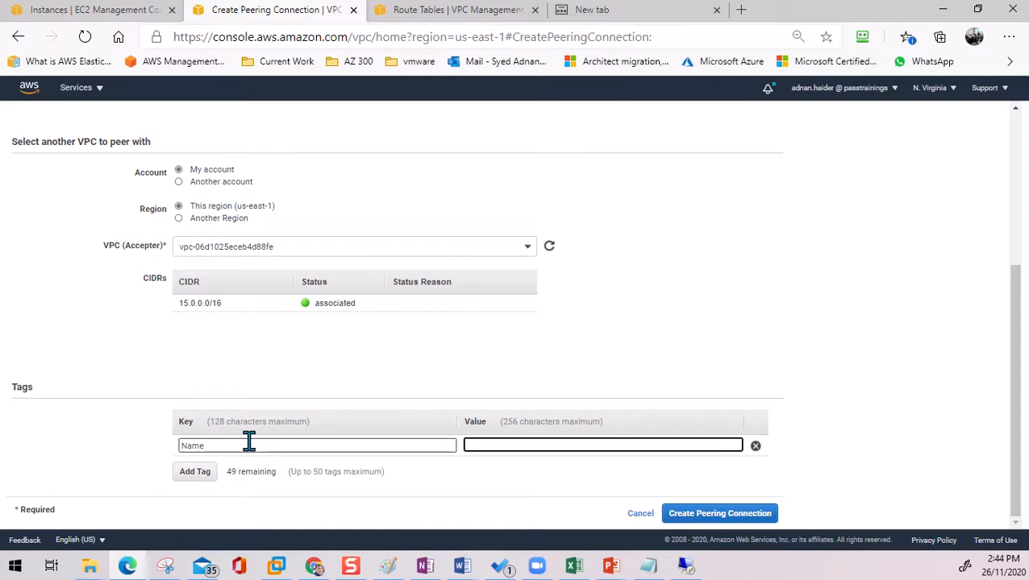
pyautogui.hotkey('ctrl', 'v')
pyautogui.click(713, 516)
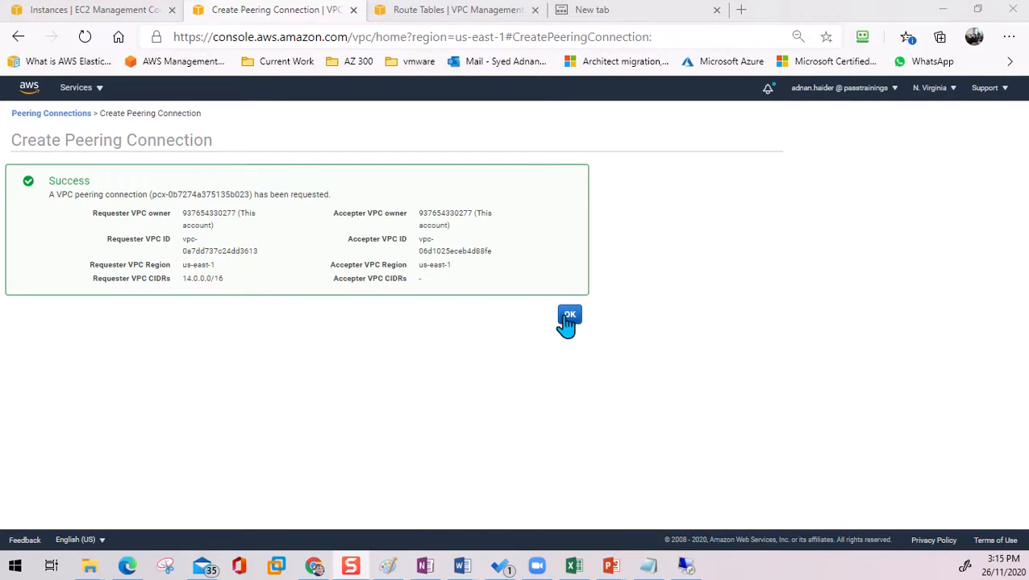
pyautogui.click(568, 319)
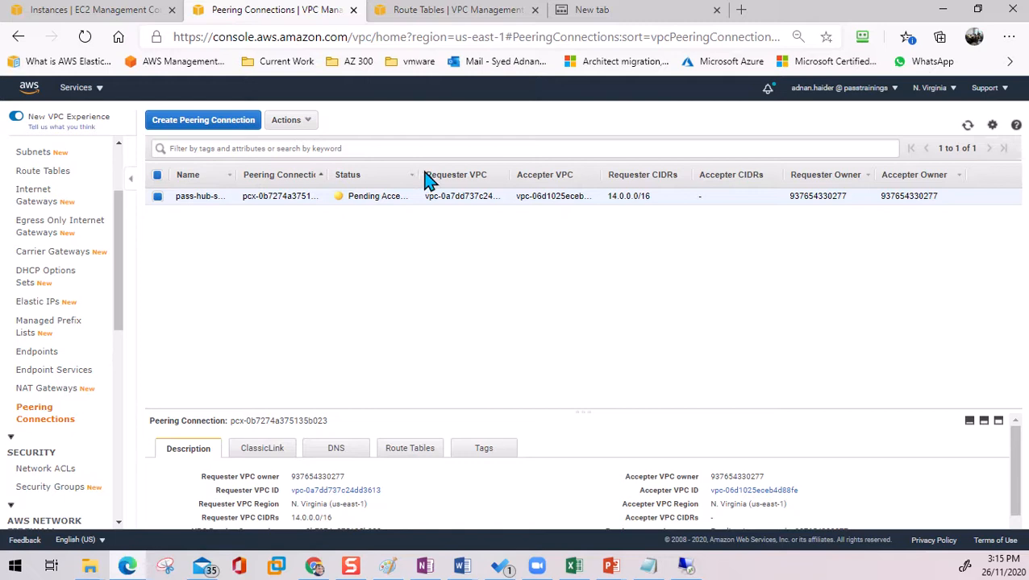
# - Widen the Status column to read the peering connection's state, and review the hub and spoke VPCs on the PowerPoint topology slide
pyautogui.moveTo(415, 177); pyautogui.dragTo(466, 171)
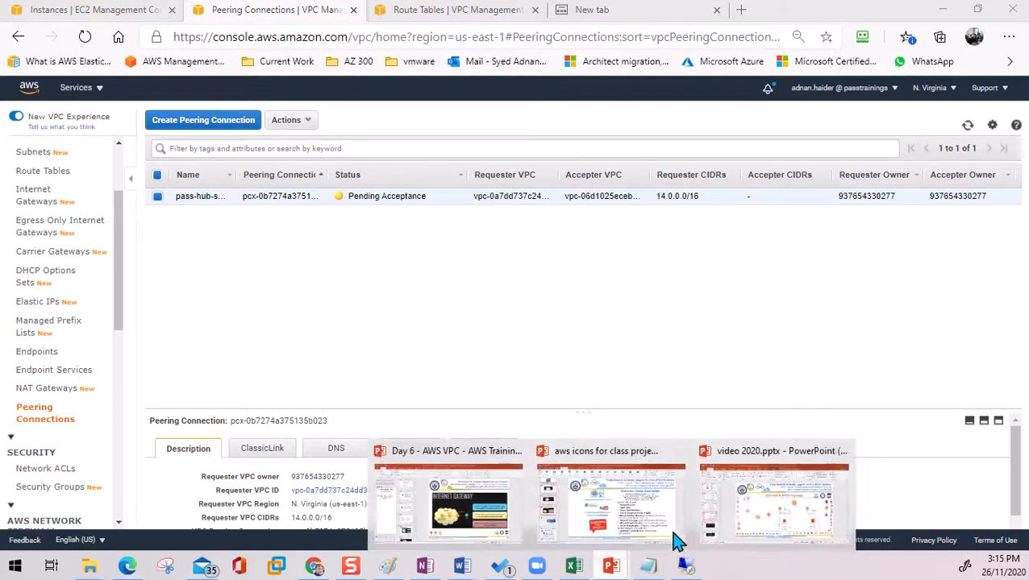
pyautogui.hotkey('alt', 'Tab')
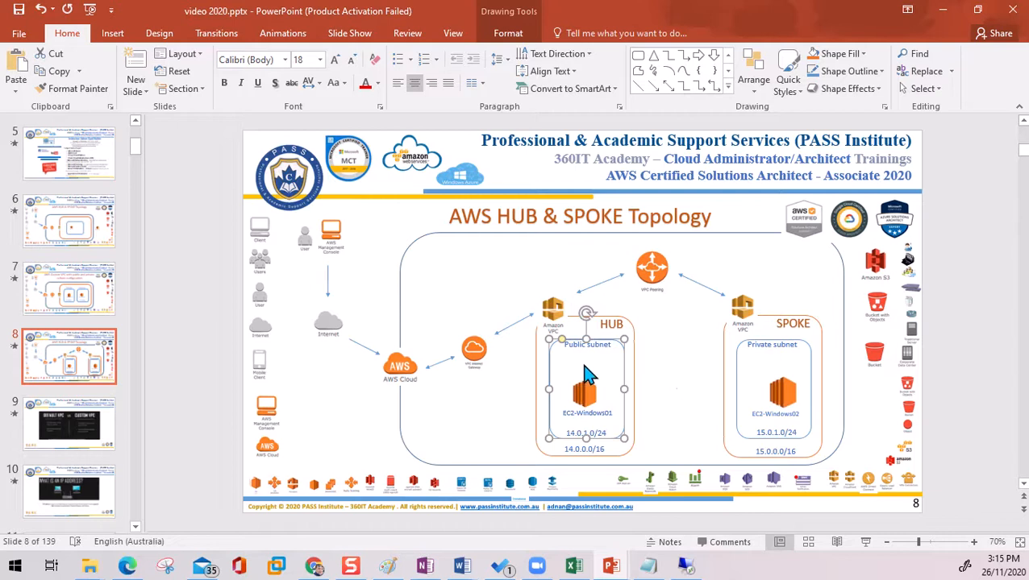
pyautogui.click(949, 12)
# - Accept the VPC peering connection request and check the running ping in the remote desktop session
pyautogui.click(306, 124)
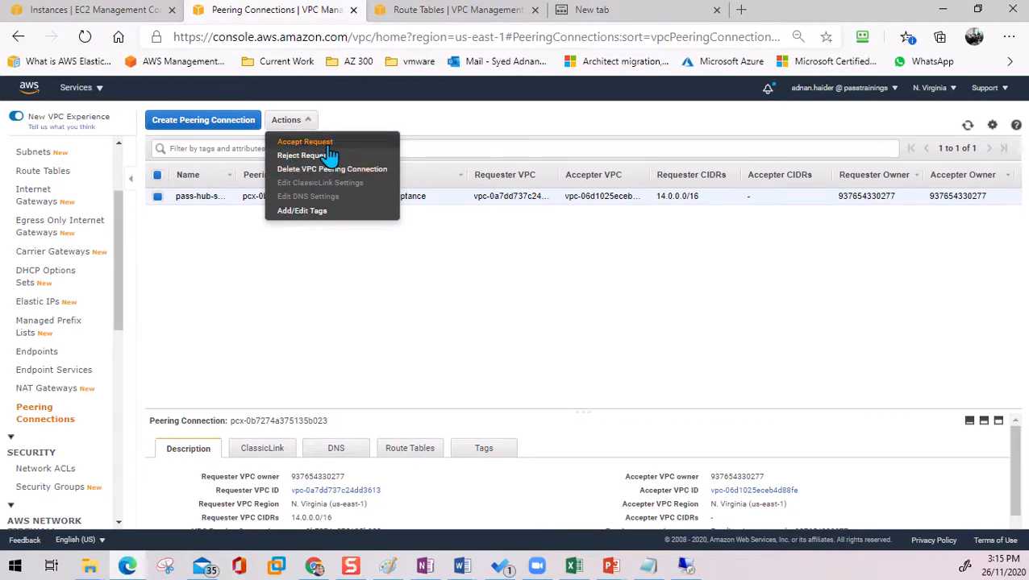
pyautogui.click(327, 144)
pyautogui.click(731, 382)
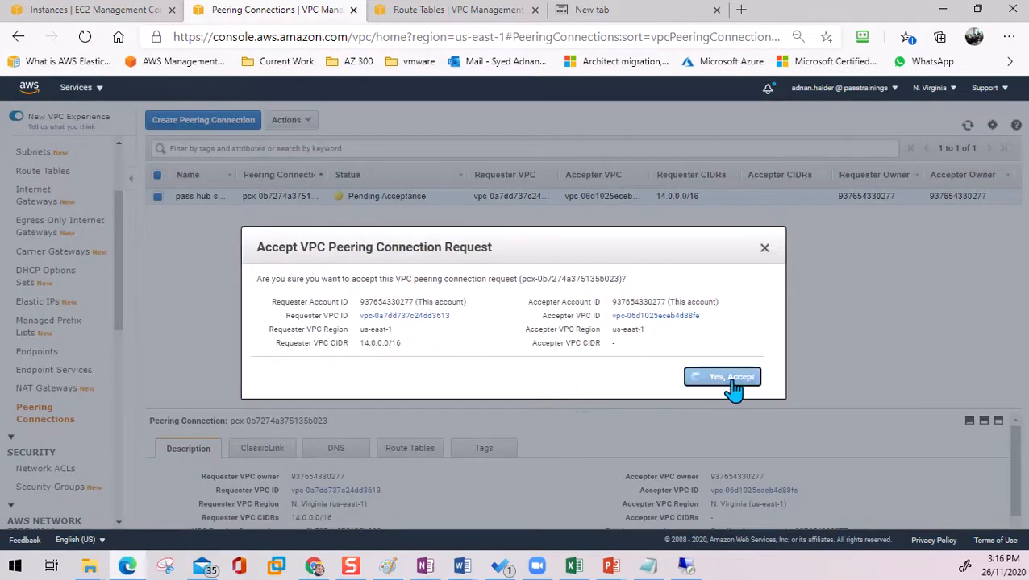
pyautogui.click(735, 368)
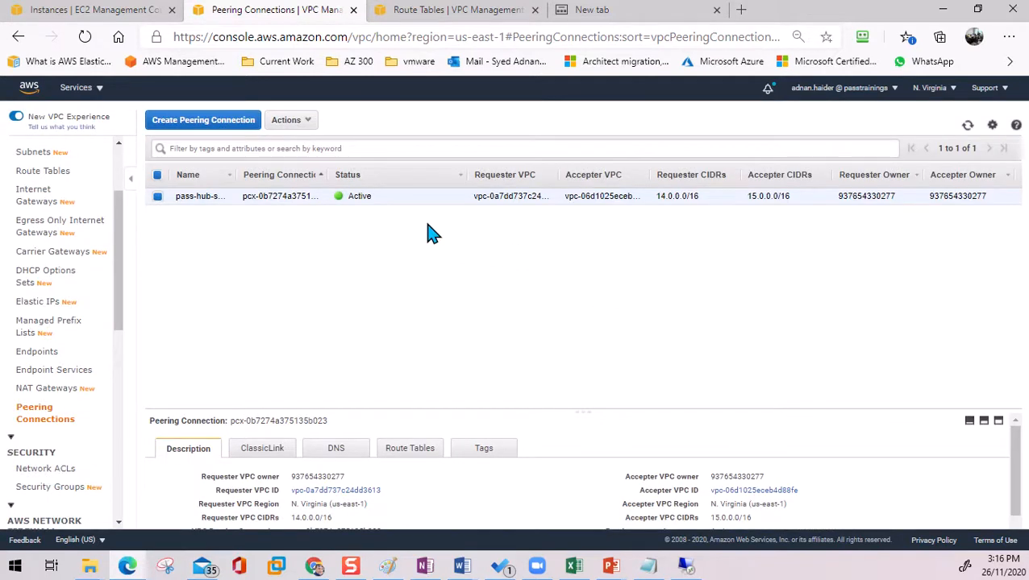
pyautogui.click(686, 568)
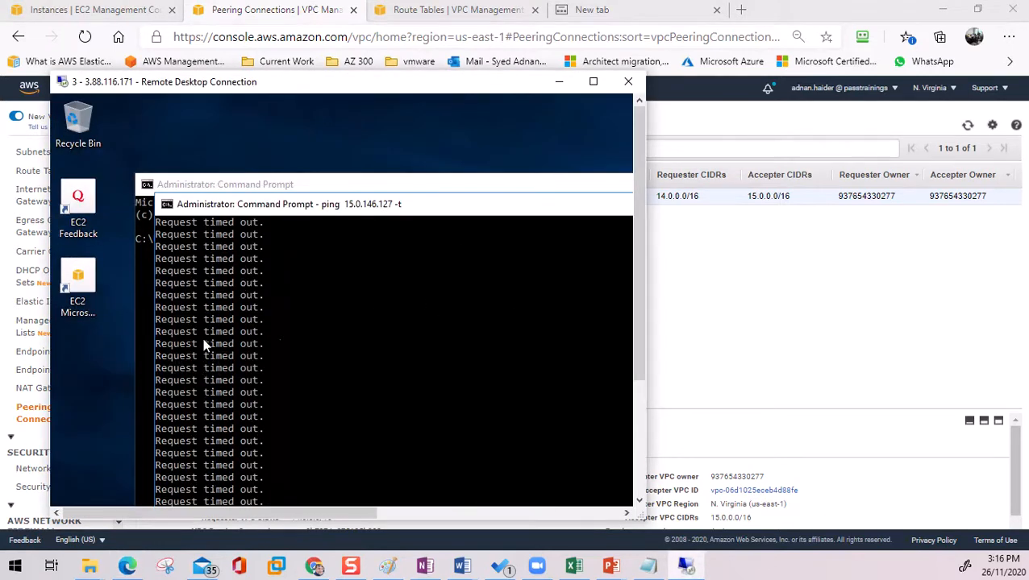
pyautogui.click(819, 344)
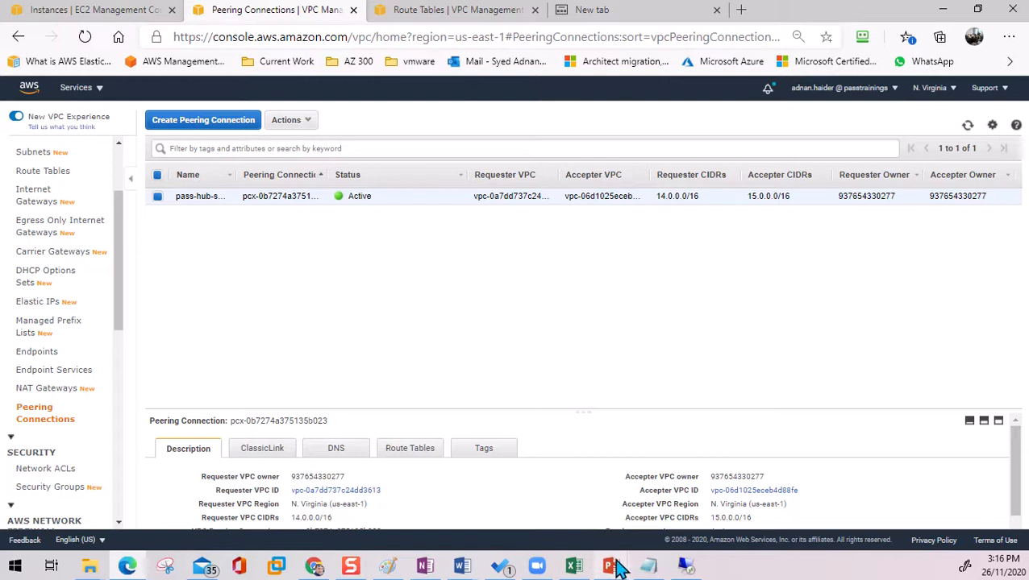
# - Switch to the AWS HUB & SPOKE Topology slide in PowerPoint and activate the Pen inking tool
pyautogui.moveTo(613, 568)
pyautogui.click(805, 492)
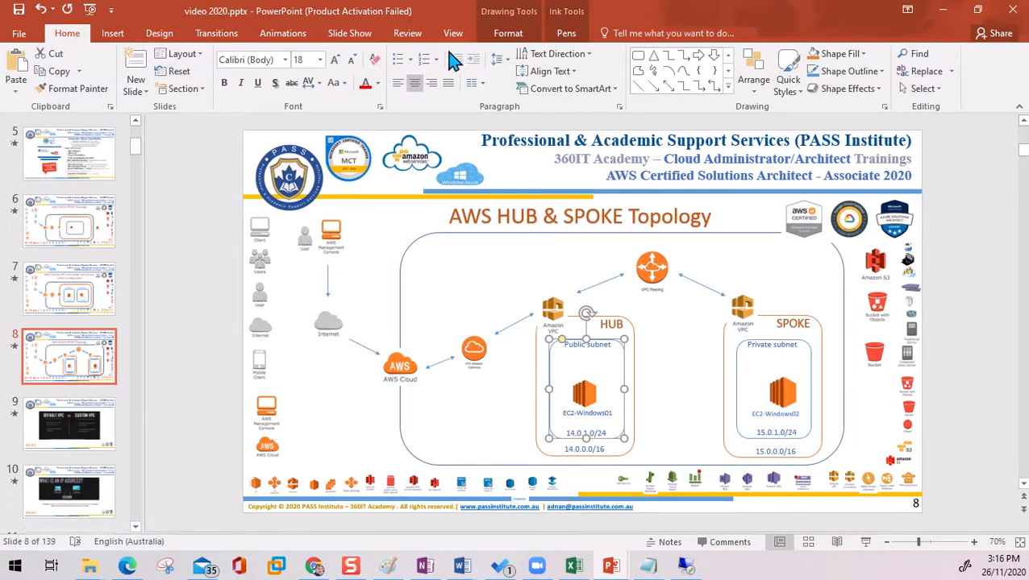
pyautogui.click(568, 36)
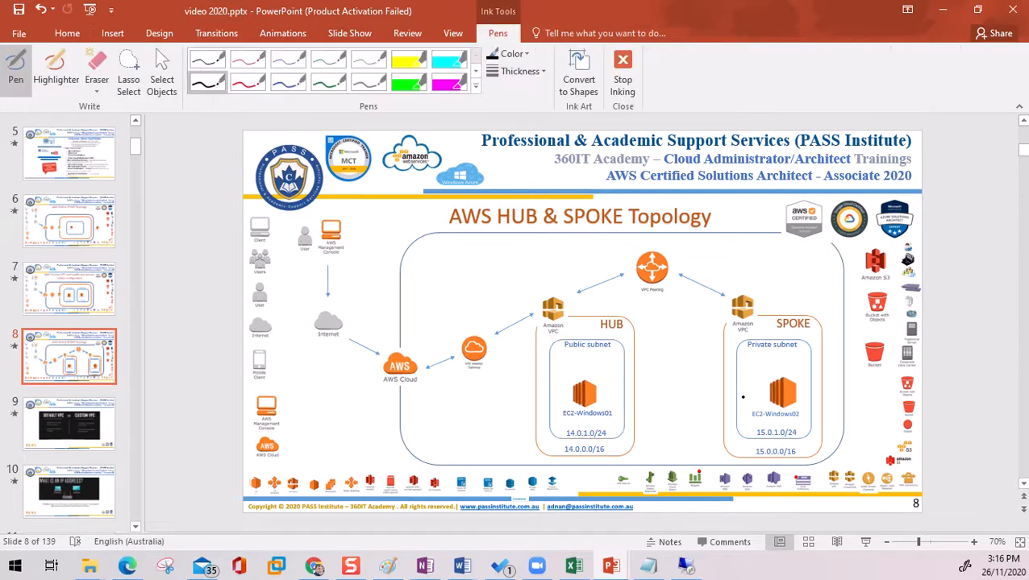